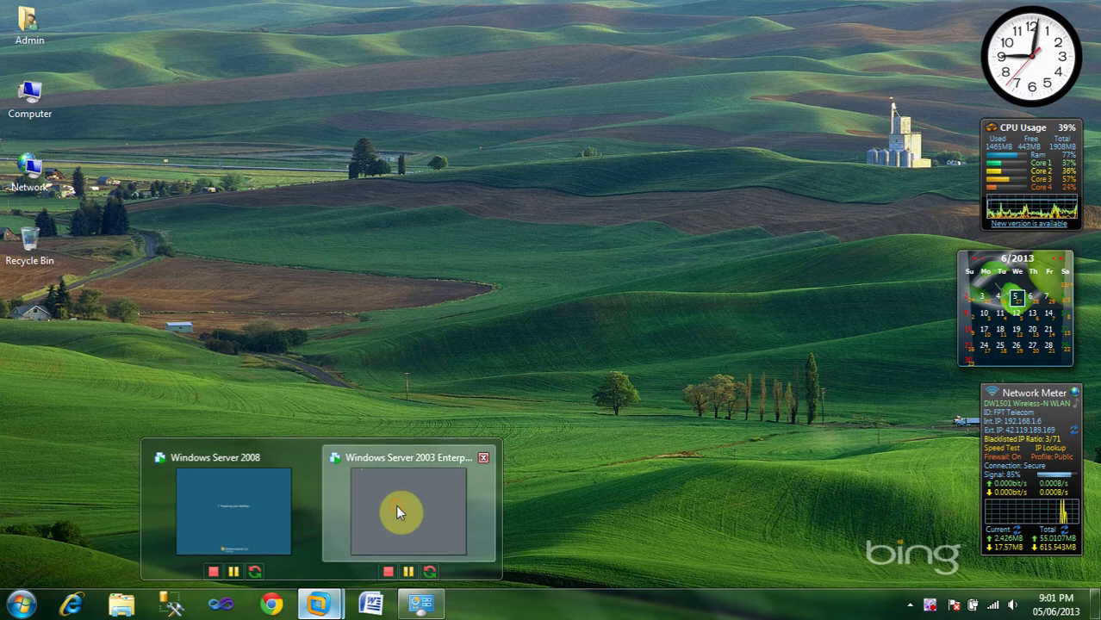
# Bring up the VMware Workstation virtual machines, leave full-screen view and switch to the Windows Server 2008 machine.
pyautogui.click(318, 604)
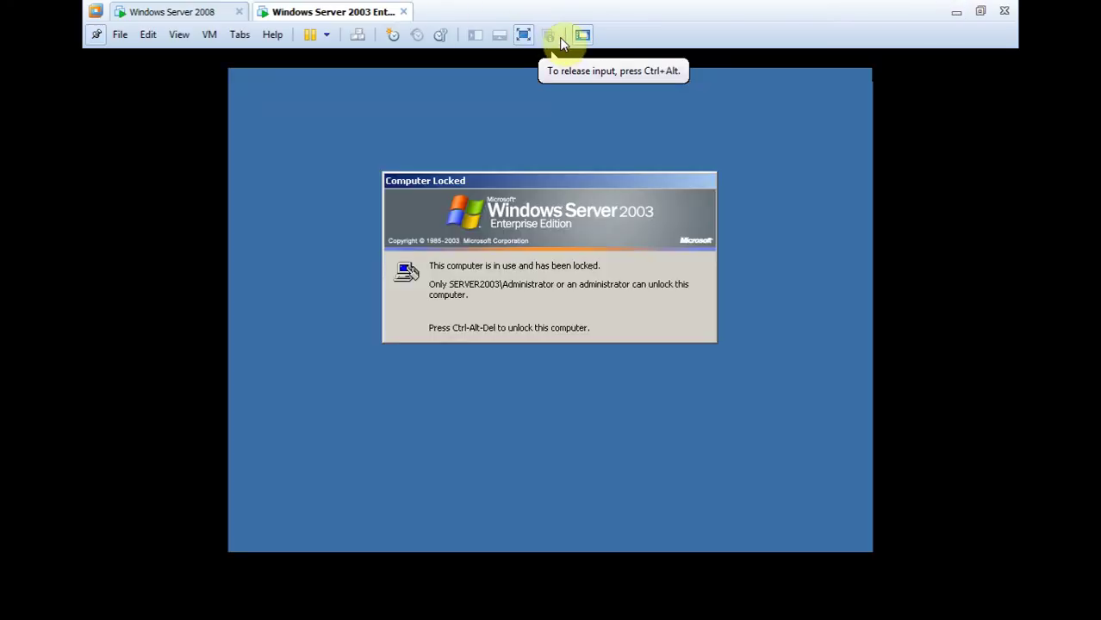
pyautogui.click(529, 38)
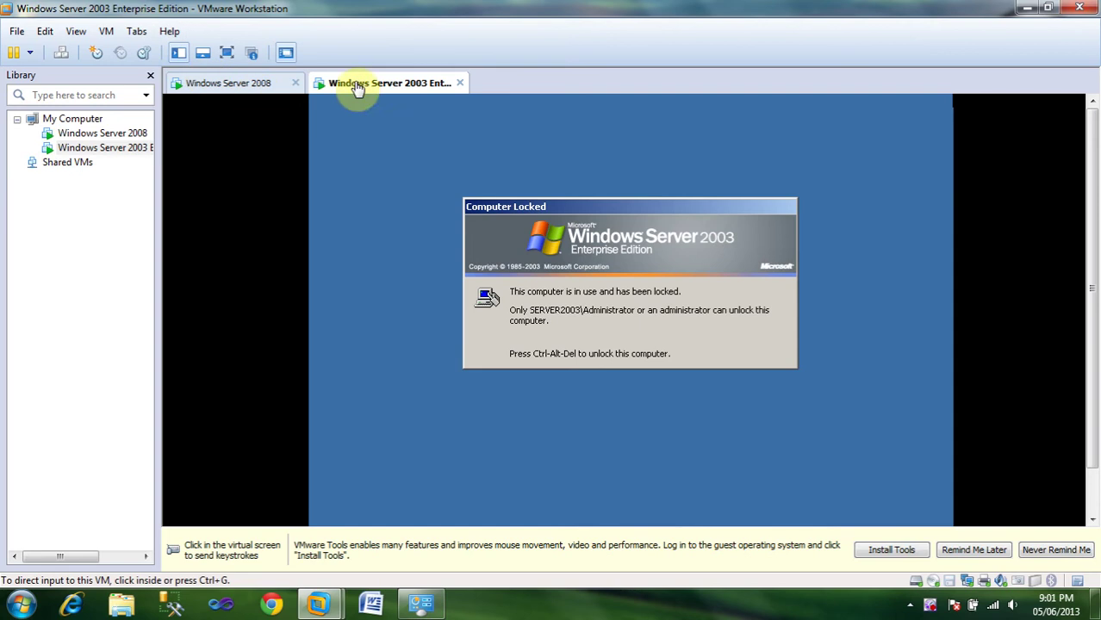
pyautogui.click(245, 83)
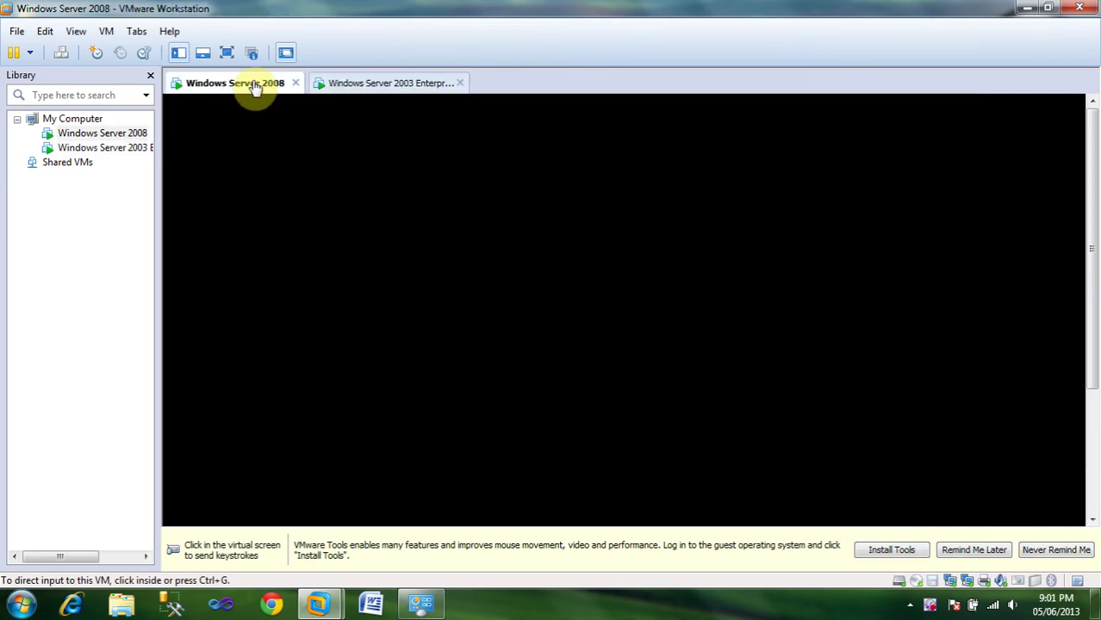
# Unlock the Windows Server 2008 virtual machine with the Administrator account password and close Server Manager.
pyautogui.click(247, 129)
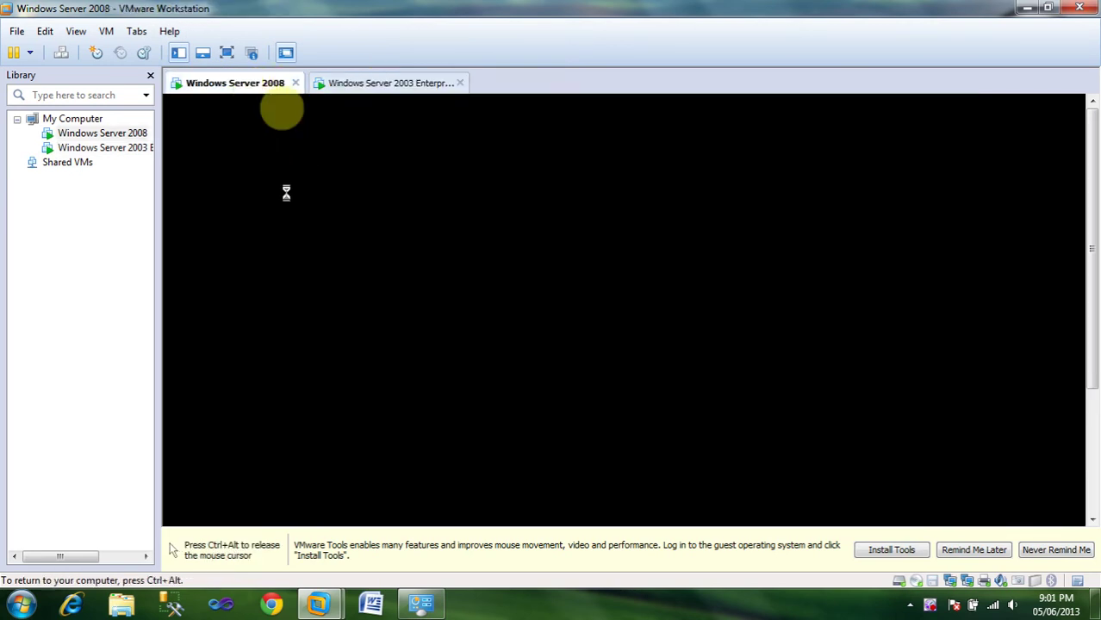
pyautogui.hotkey('ctrl', 'alt')
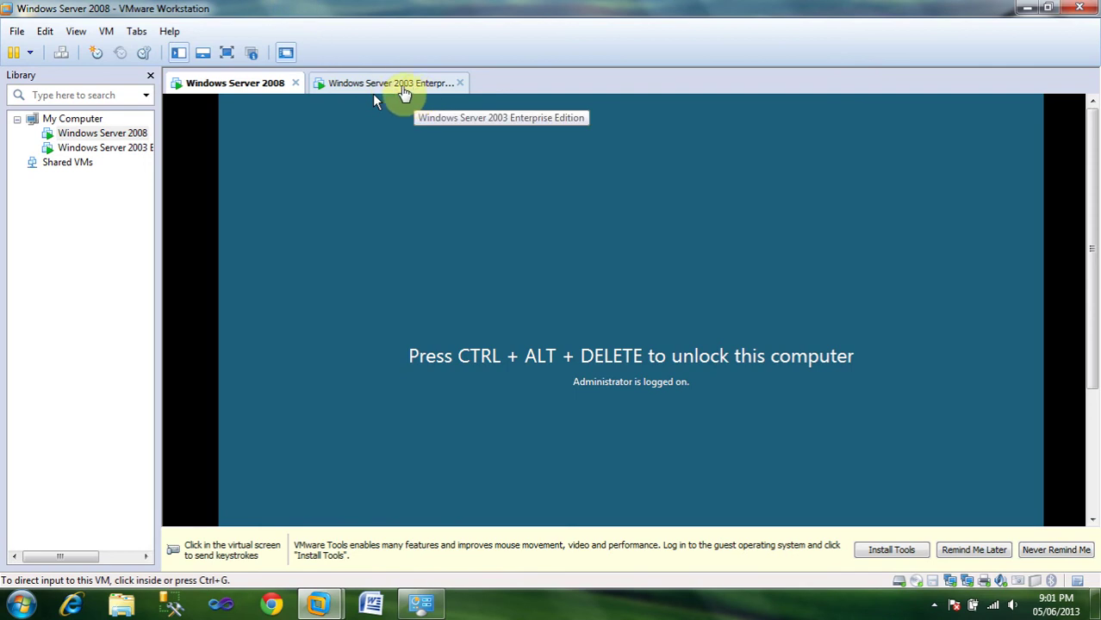
pyautogui.click(321, 104)
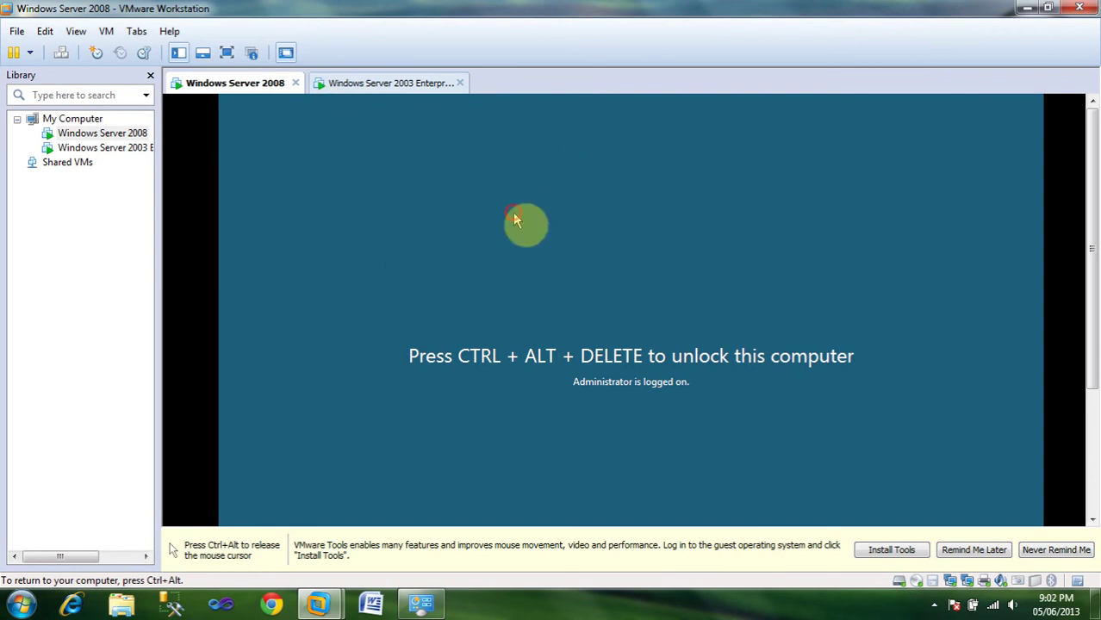
pyautogui.hotkey('ctrl', 'alt')
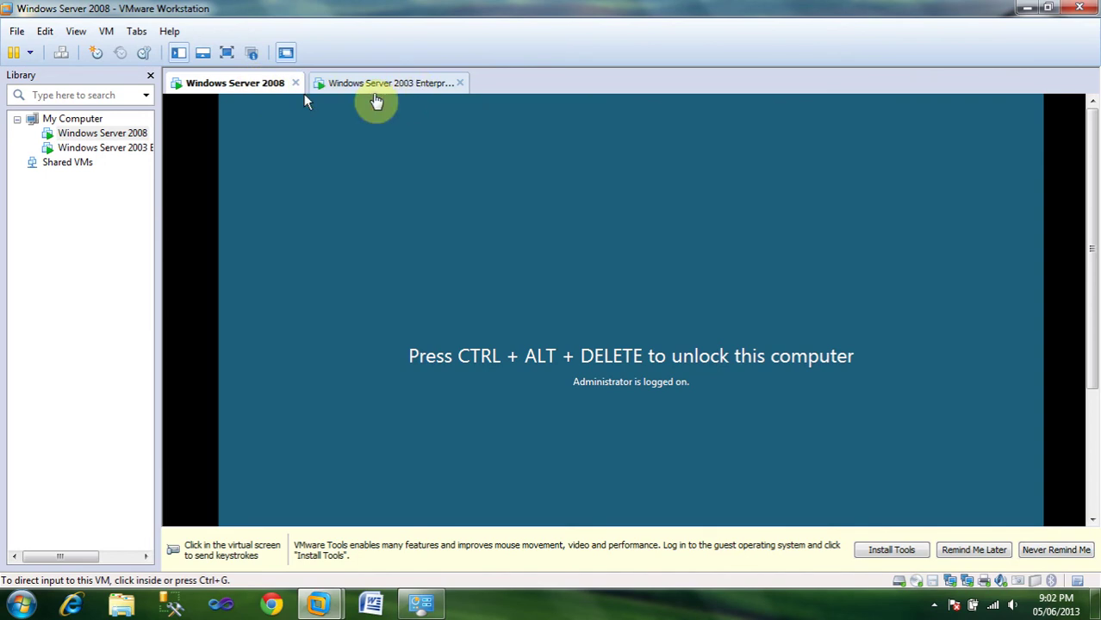
pyautogui.click(452, 191)
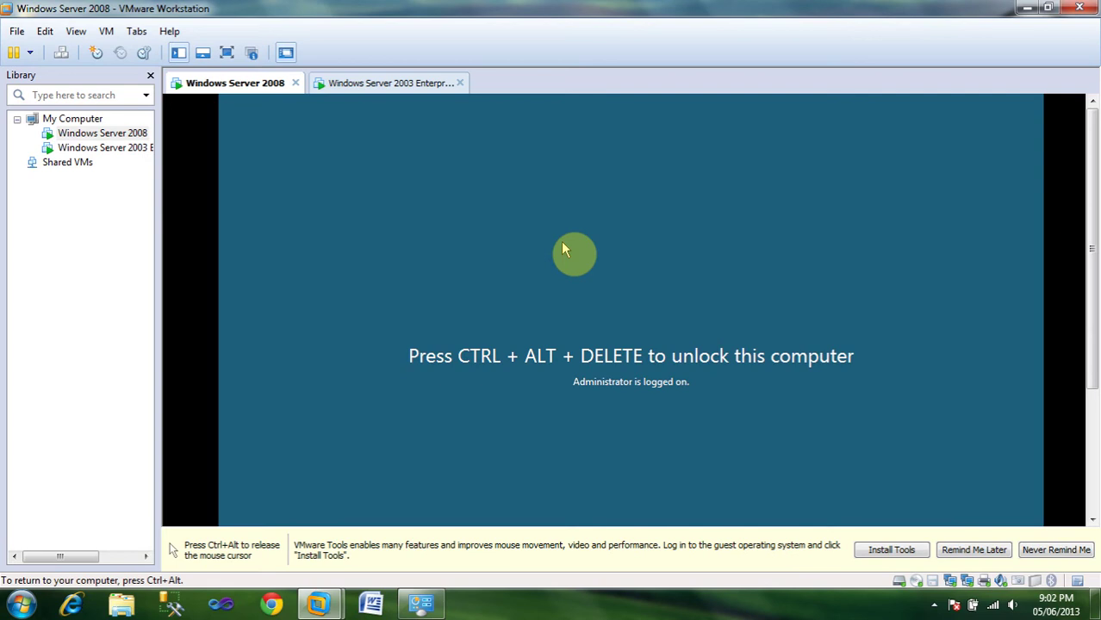
pyautogui.press('ctrl+alt+Insert')
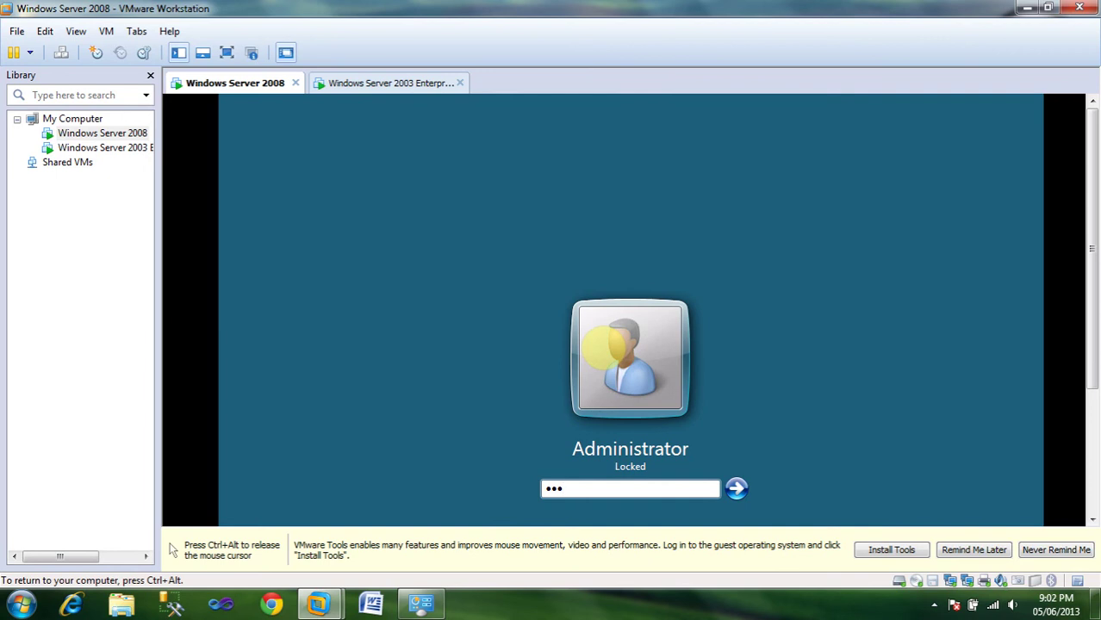
pyautogui.press('Return')
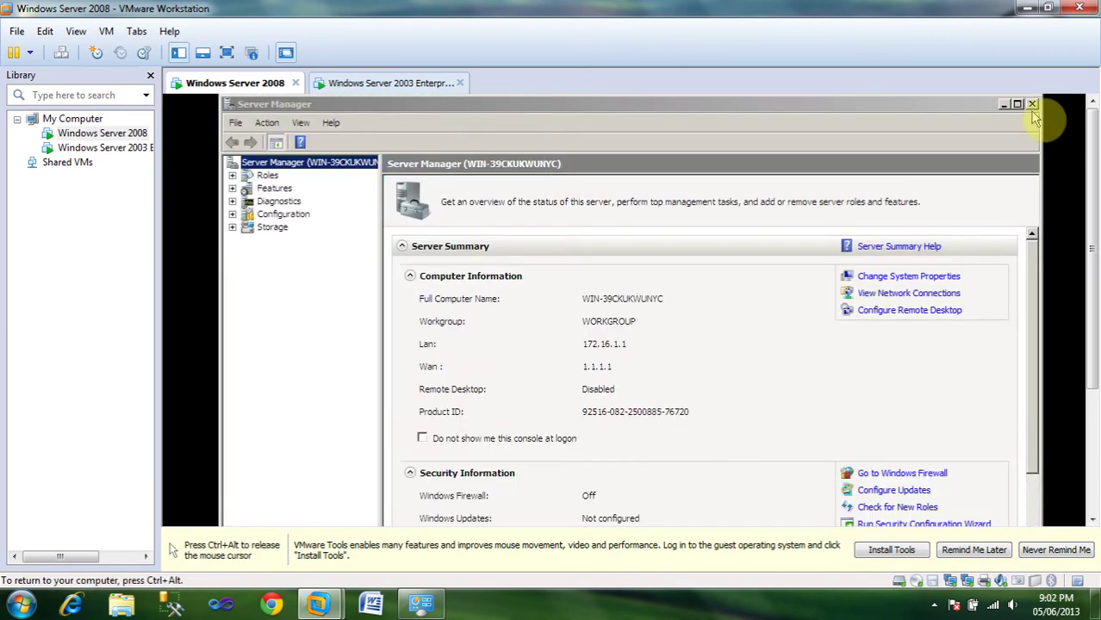
pyautogui.click(1031, 104)
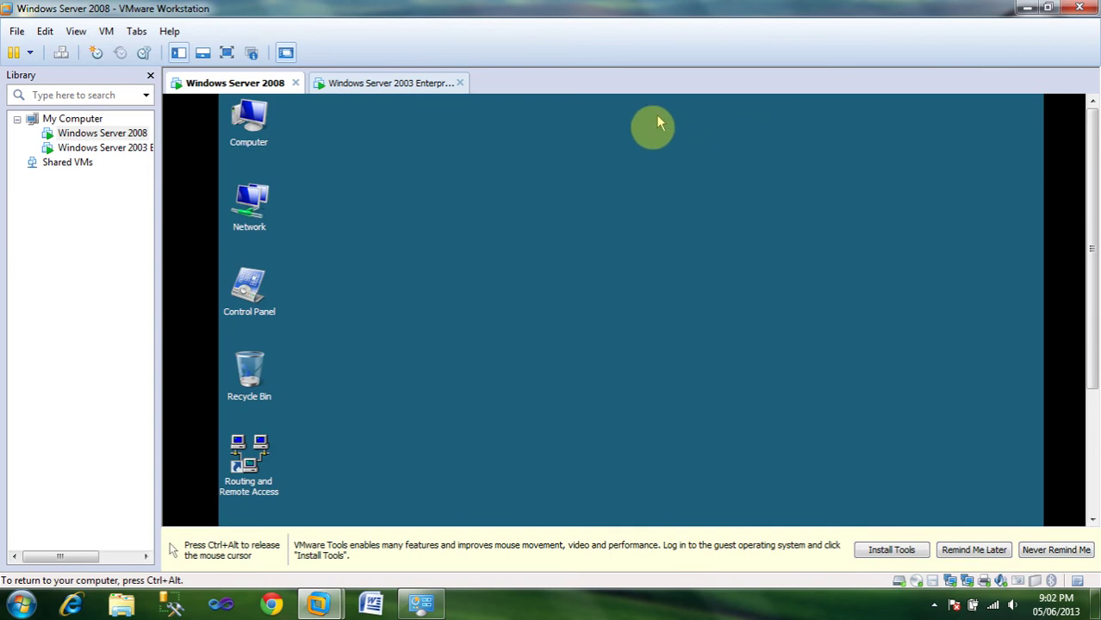
# Switch to the Windows Server 2003 virtual machine and unlock it with the Administrator account password.
pyautogui.click(413, 84)
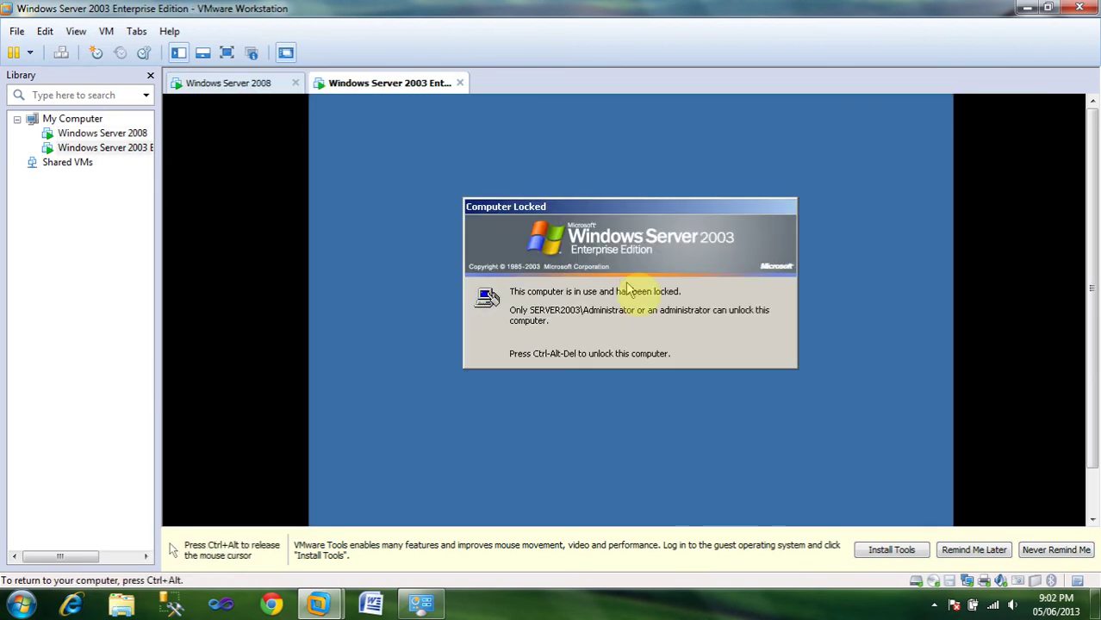
pyautogui.hotkey('ctrl', 'alt', 'Delete')
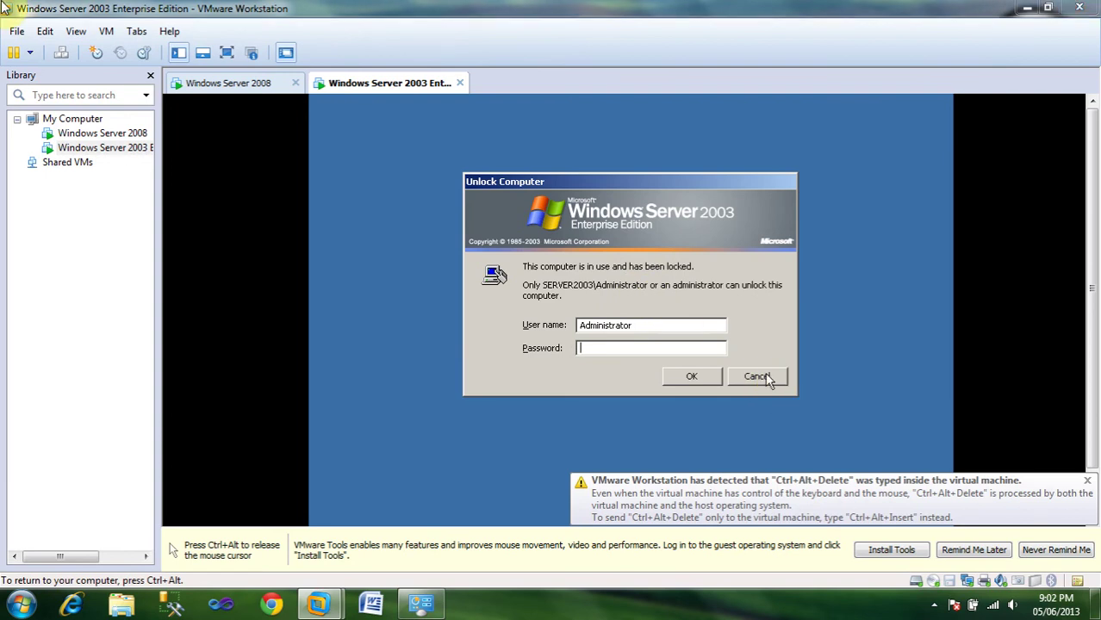
pyautogui.click(614, 325)
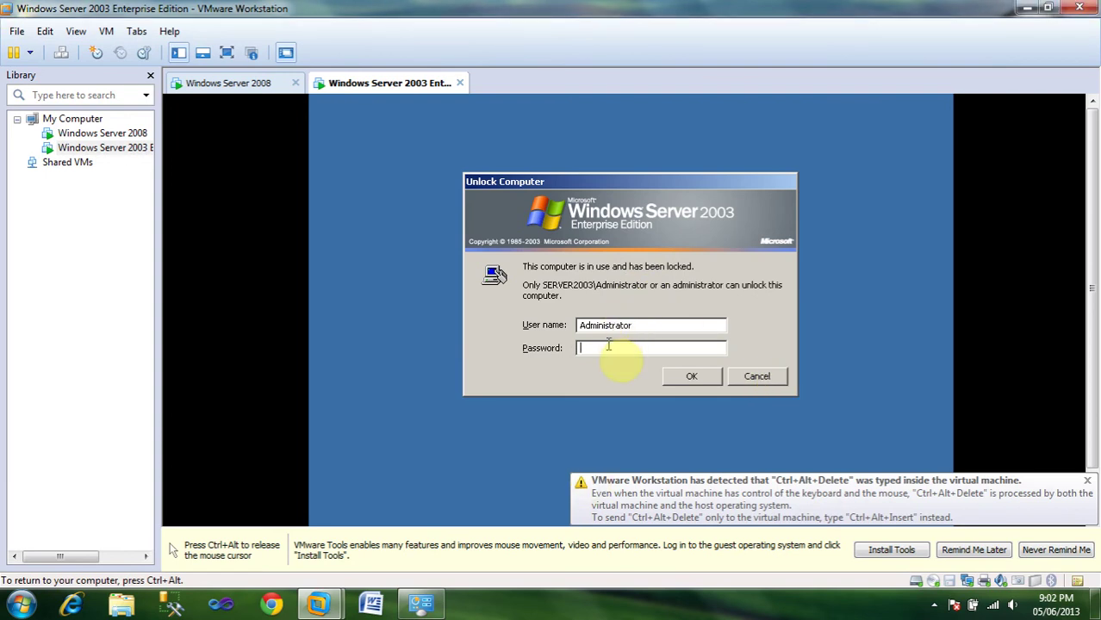
pyautogui.click(691, 377)
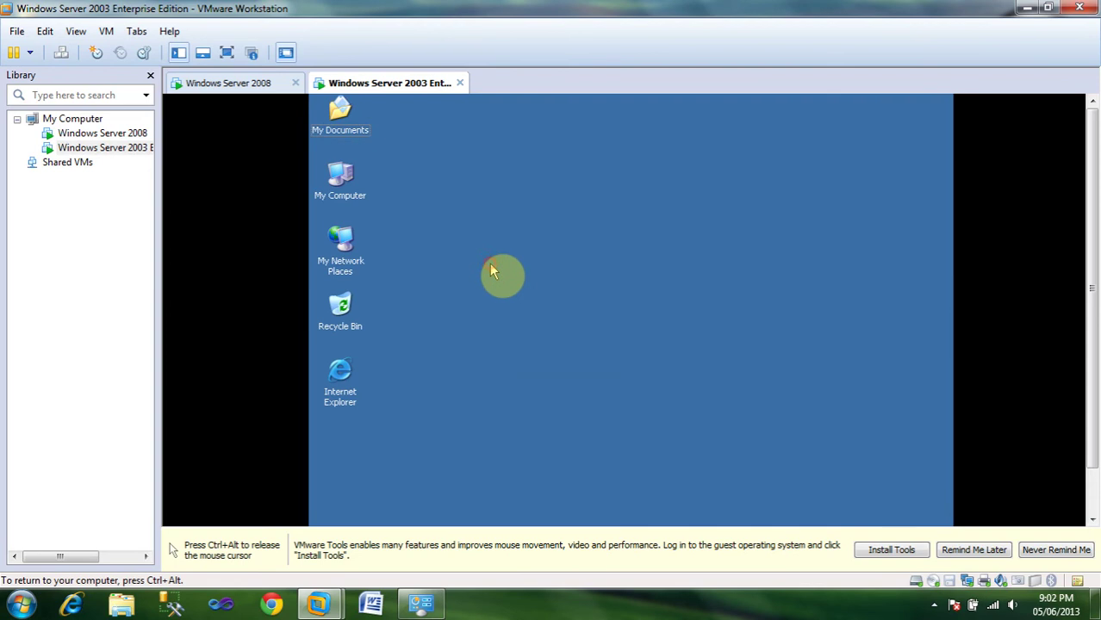
# Return to the host Windows 7 desktop and open its list of network adapters in a maximized window.
pyautogui.hotkey('ctrl', 'alt')
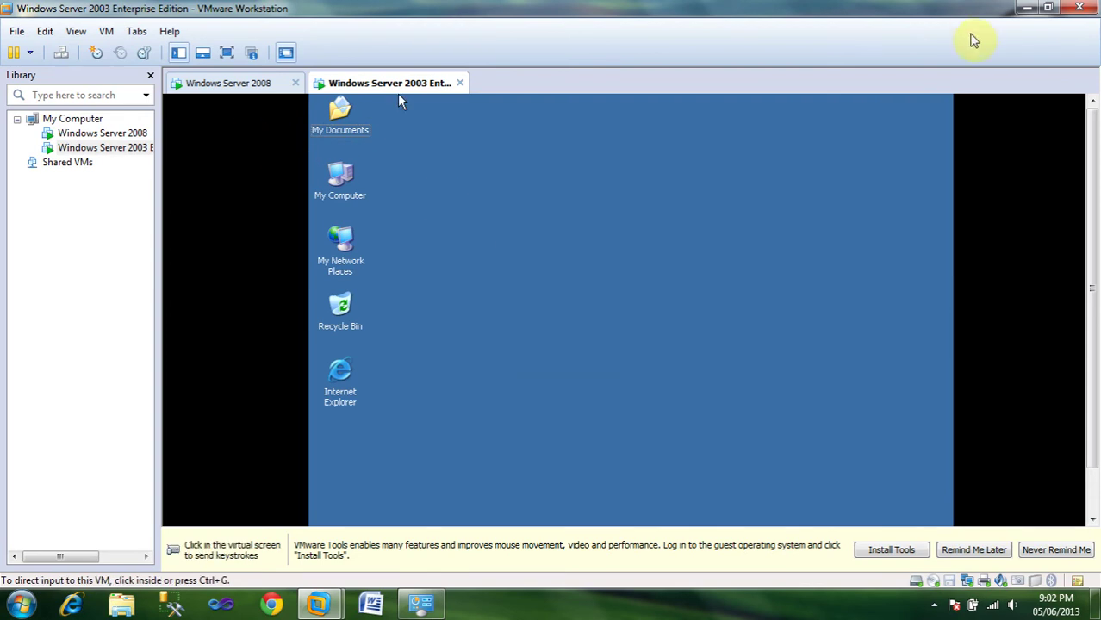
pyautogui.click(1025, 9)
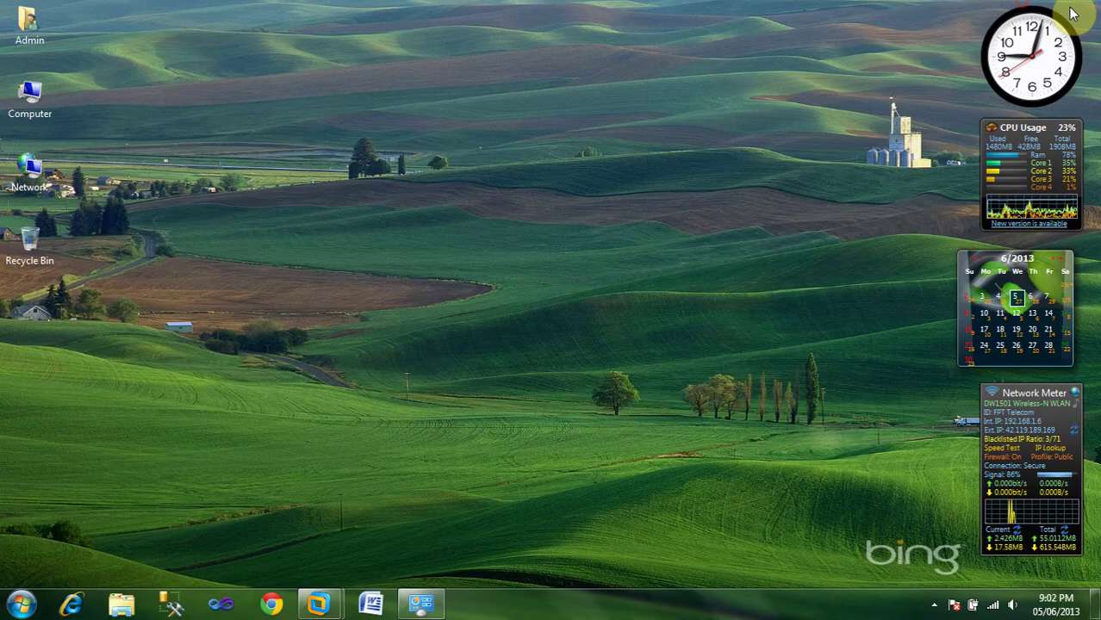
pyautogui.rightClick(29, 174)
pyautogui.click(80, 300)
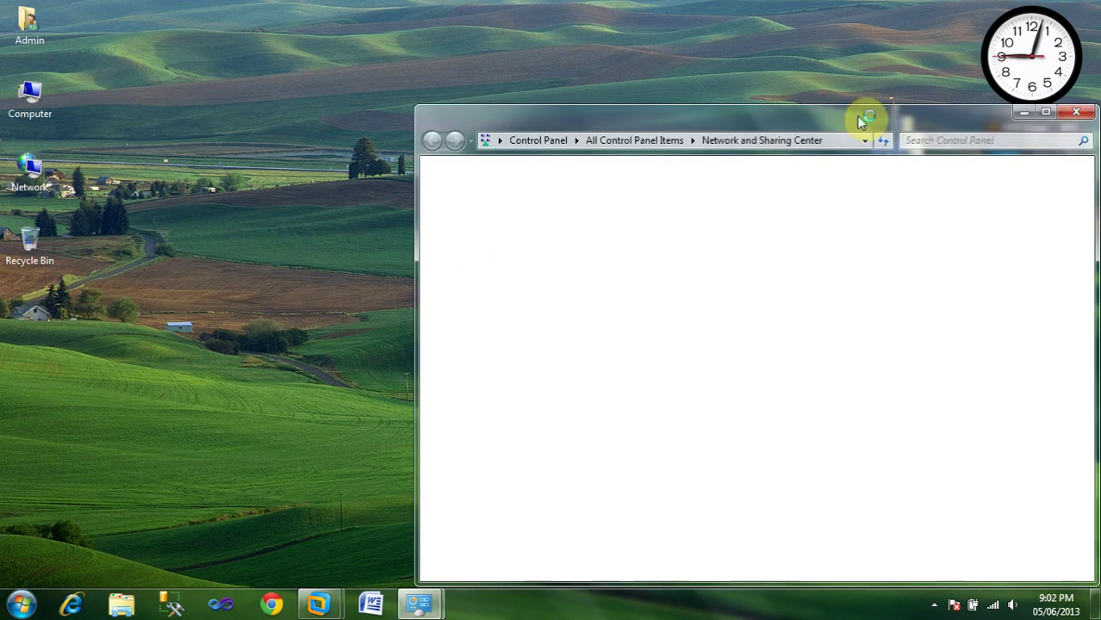
pyautogui.doubleClick(861, 117)
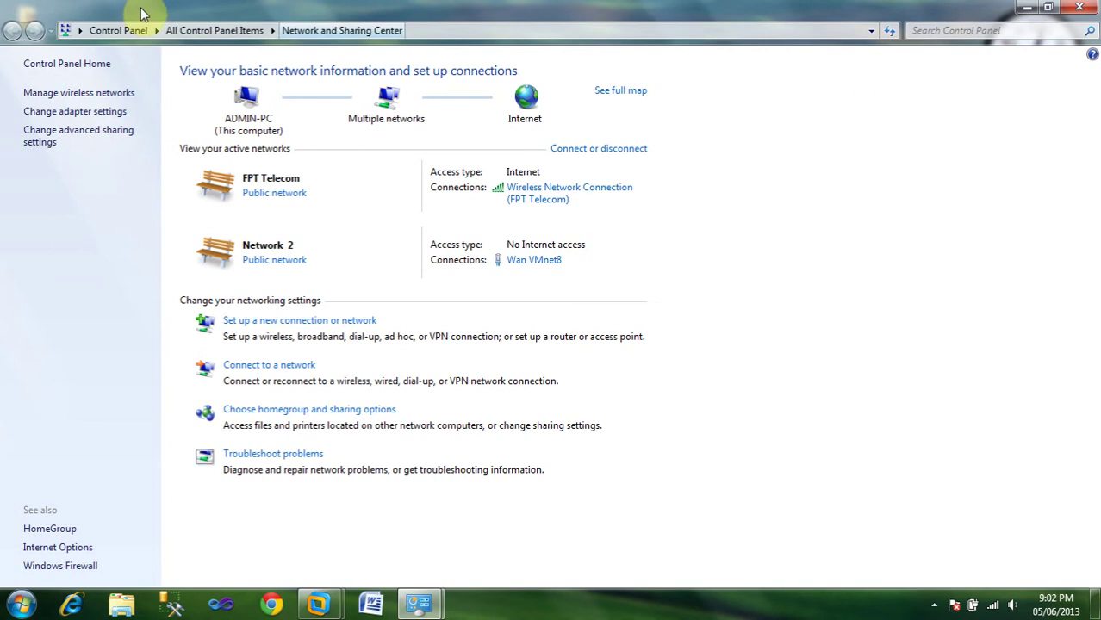
pyautogui.click(77, 113)
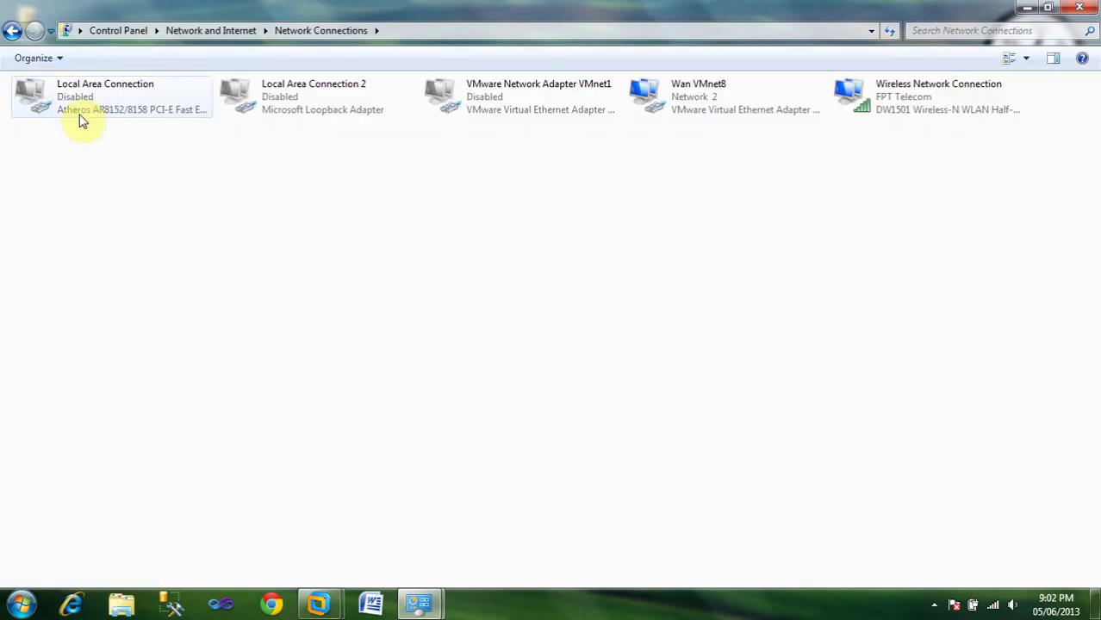
# Examine the IPv4 address and default gateway of the host's Wan VMnet8 adapter, and close everything without changes.
pyautogui.click(691, 104)
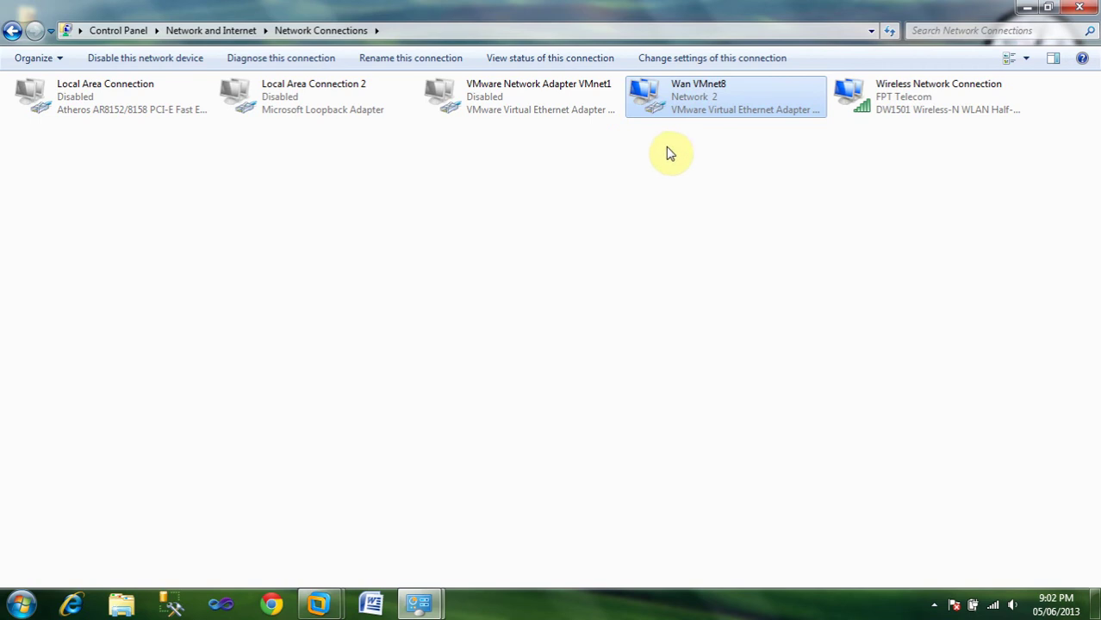
pyautogui.rightClick(724, 104)
pyautogui.click(764, 253)
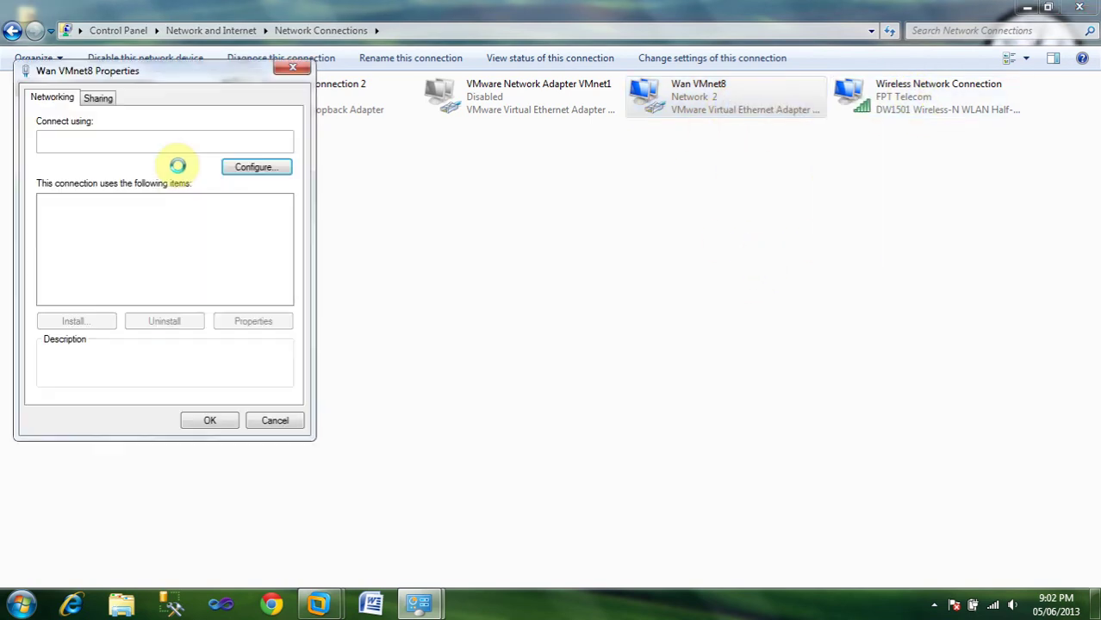
pyautogui.doubleClick(208, 251)
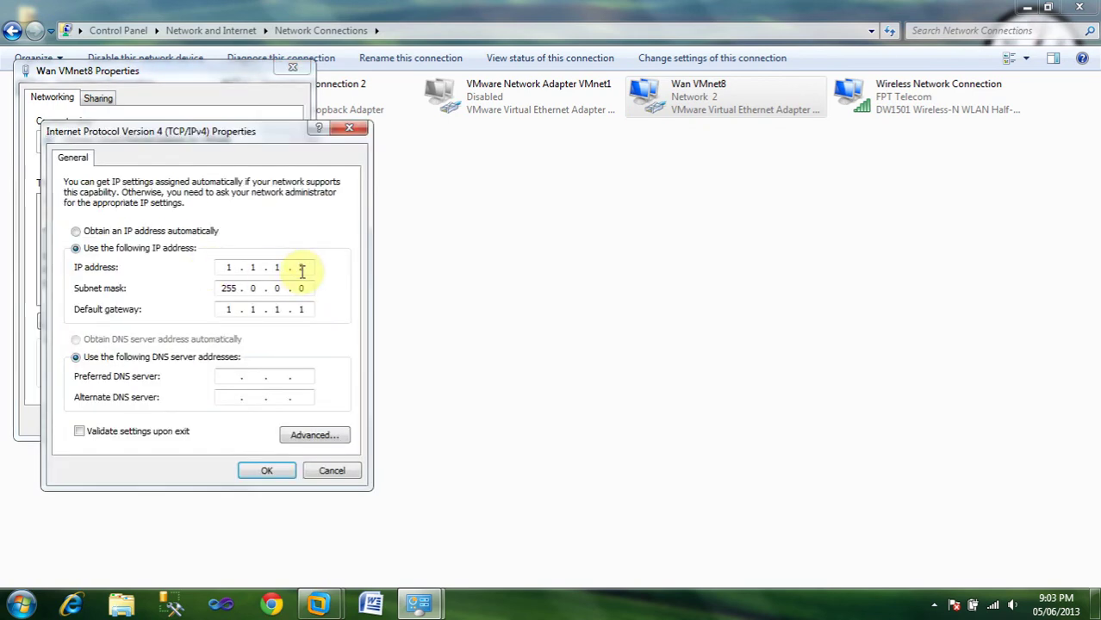
pyautogui.doubleClick(302, 268)
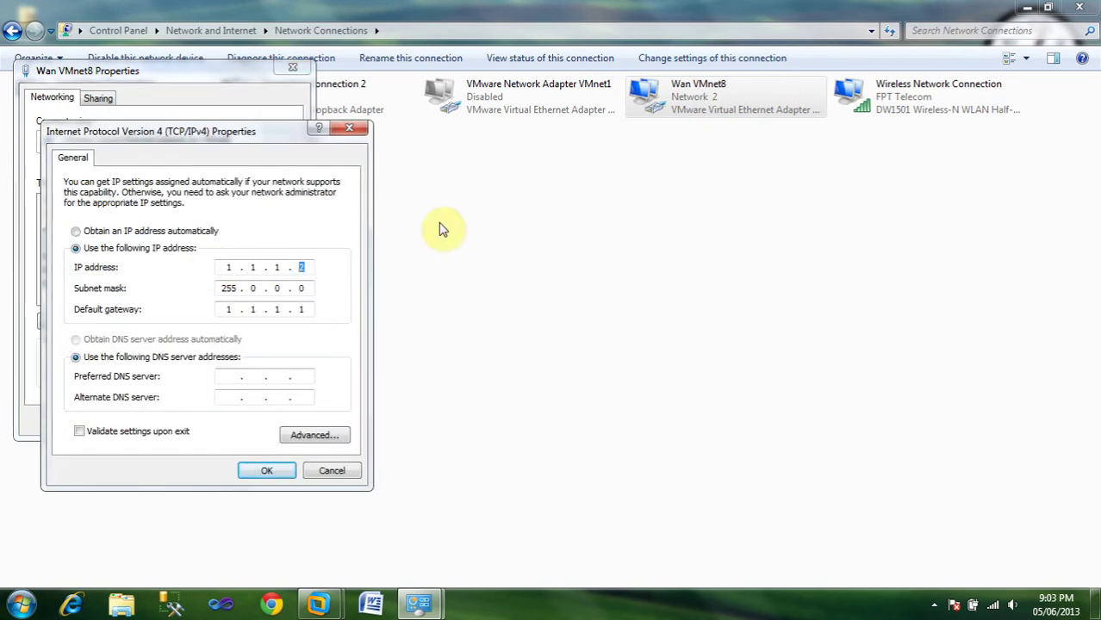
pyautogui.doubleClick(303, 310)
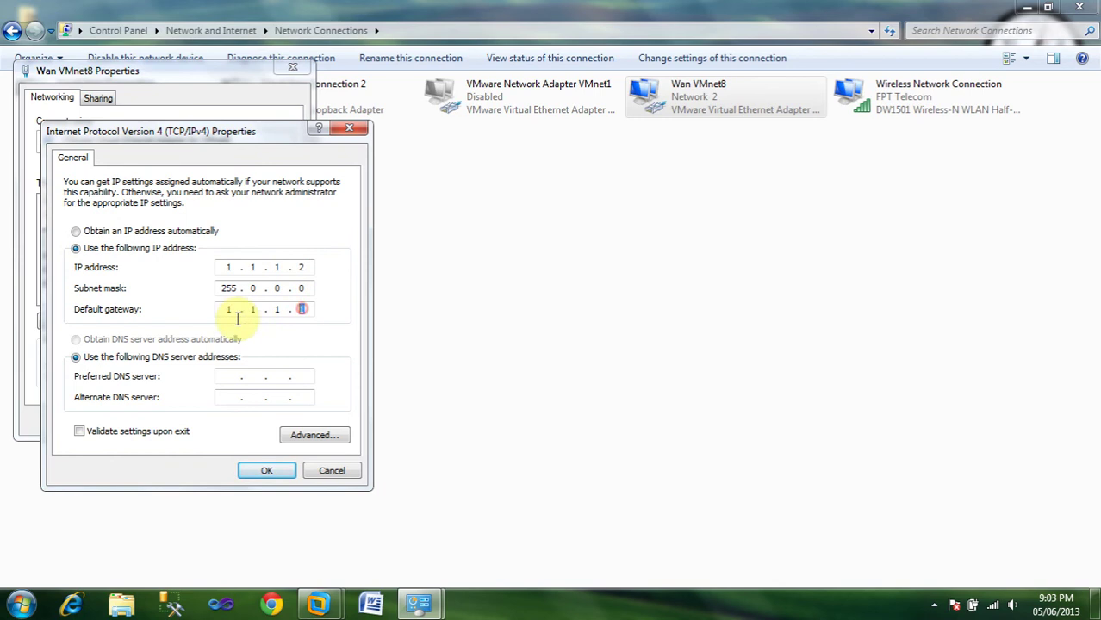
pyautogui.click(333, 474)
pyautogui.click(275, 420)
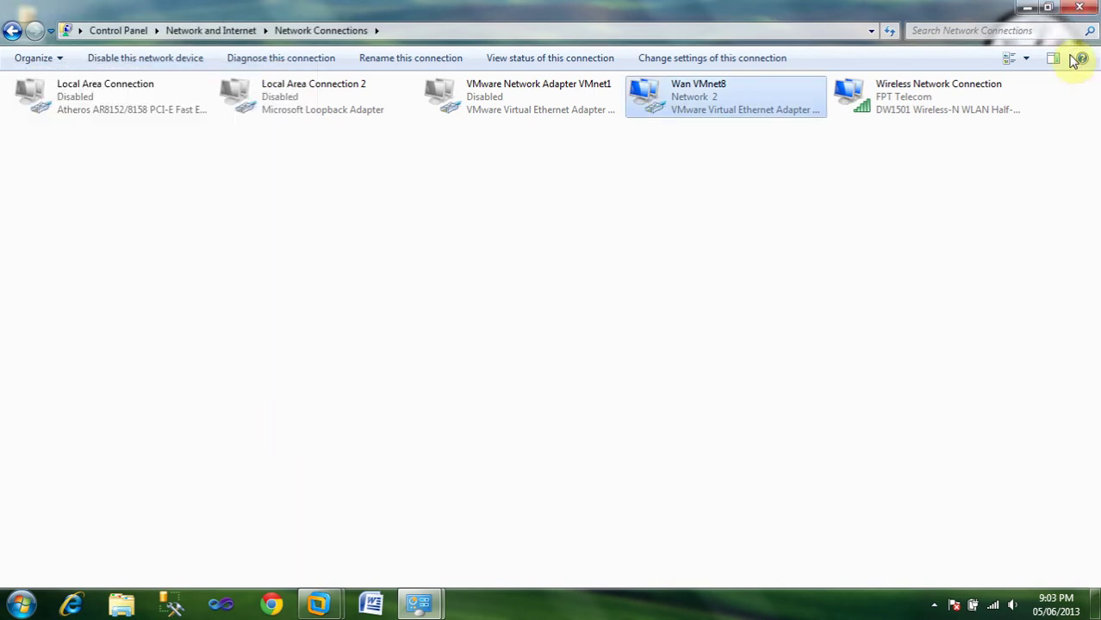
pyautogui.click(1088, 7)
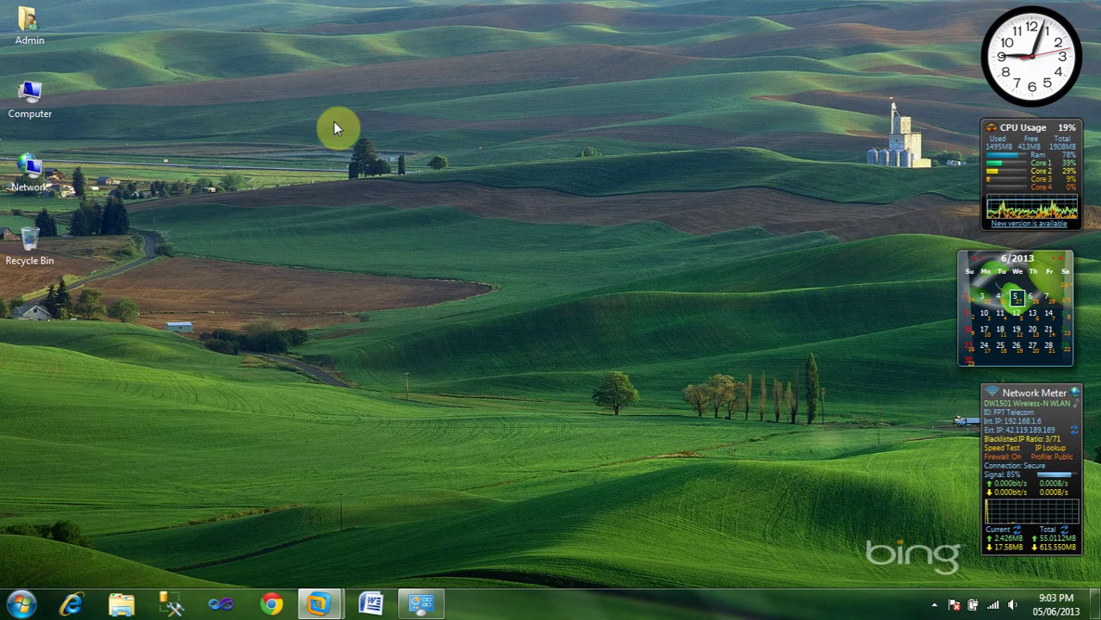
# Switch back to VMware Workstation and show the Windows Server 2003 virtual machine's desktop down to its taskbar.
pyautogui.moveTo(318, 600)
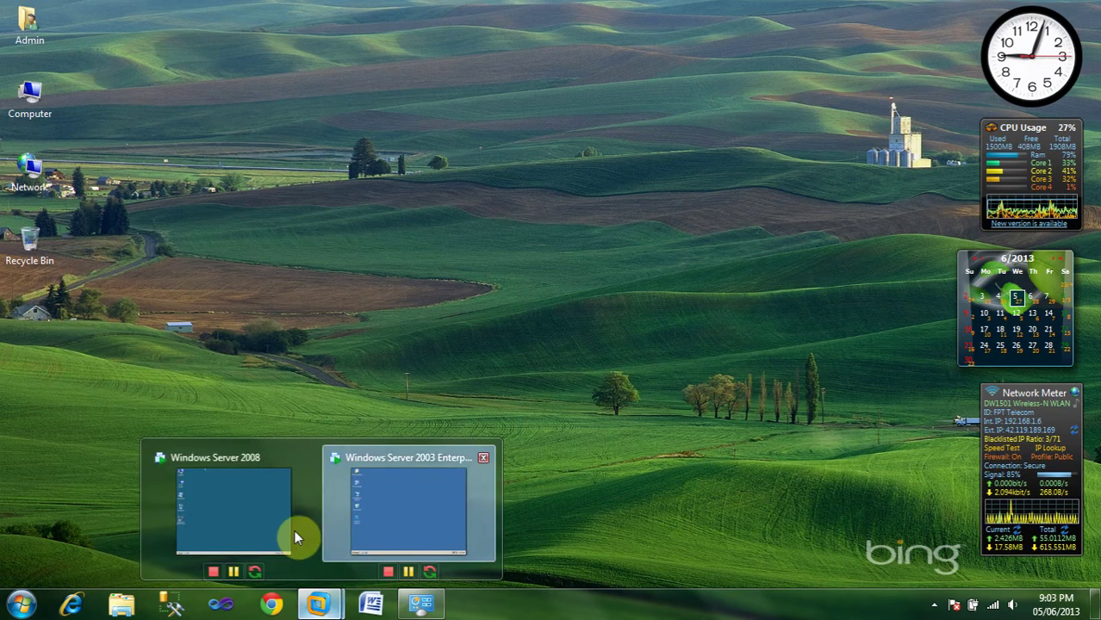
pyautogui.click(286, 526)
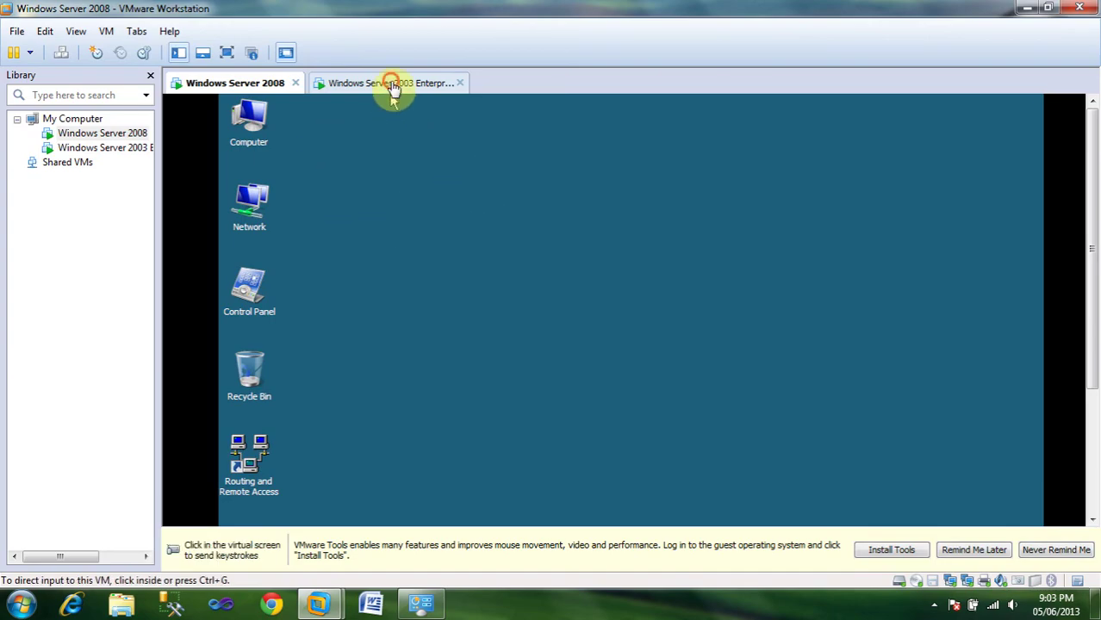
pyautogui.click(385, 83)
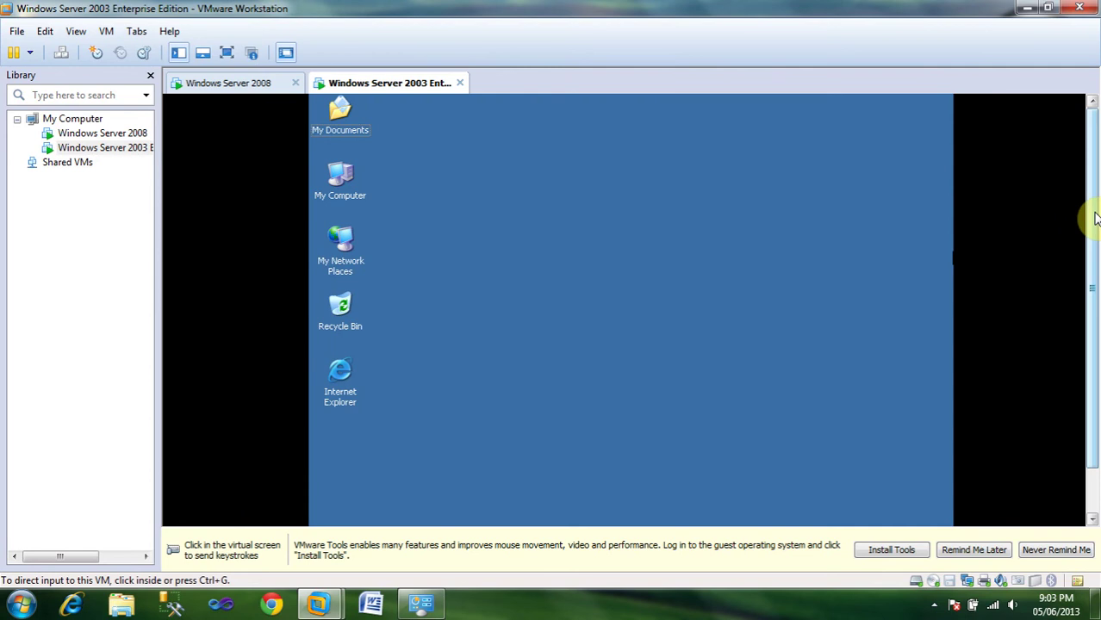
pyautogui.moveTo(1093, 216); pyautogui.dragTo(1088, 286)
pyautogui.click(875, 468)
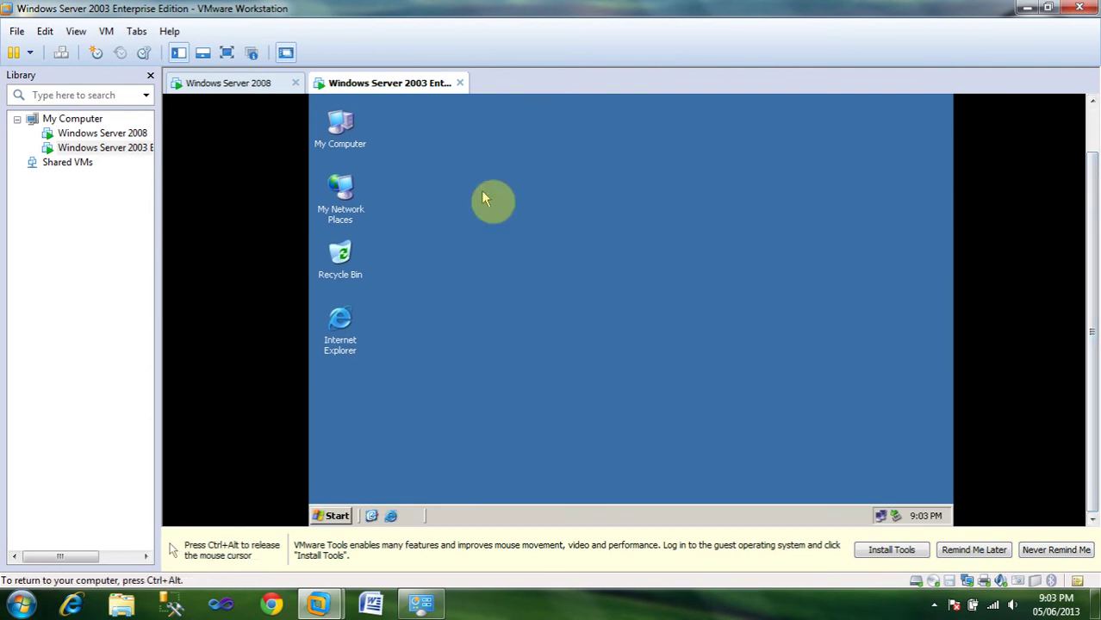
# Open the properties of the Lan connection from the Windows Server 2003 virtual machine's network connections.
pyautogui.rightClick(343, 180)
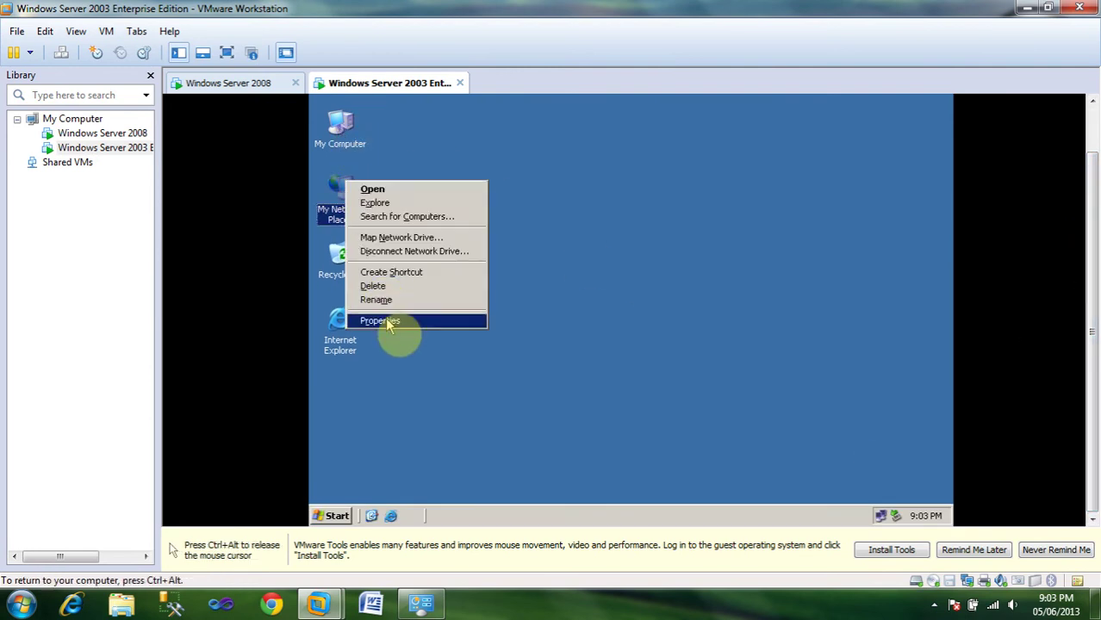
pyautogui.click(389, 324)
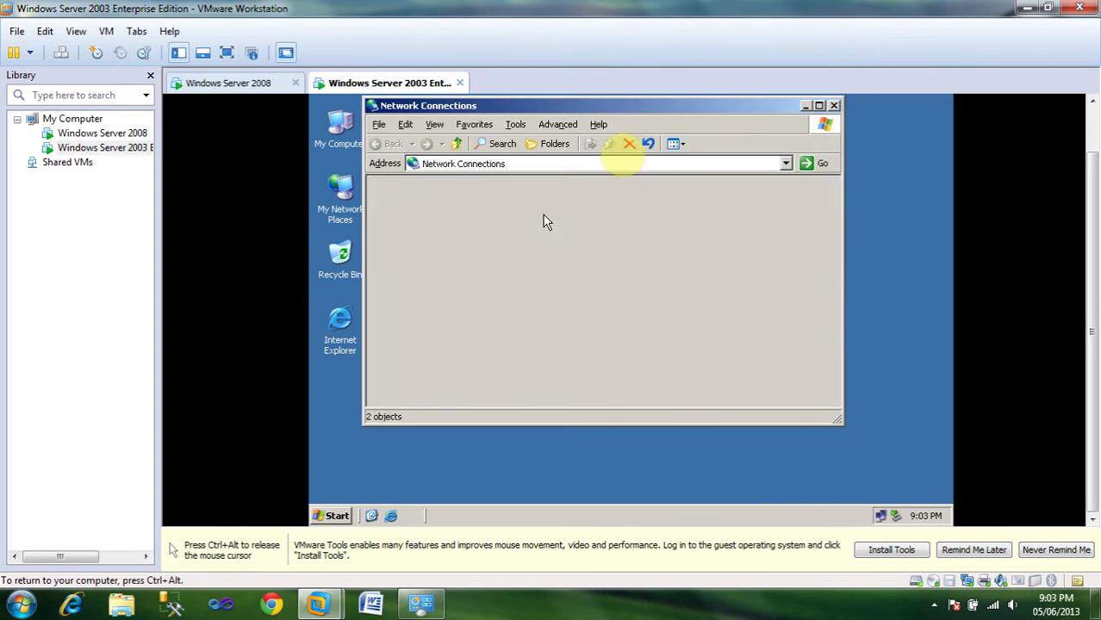
pyautogui.rightClick(411, 228)
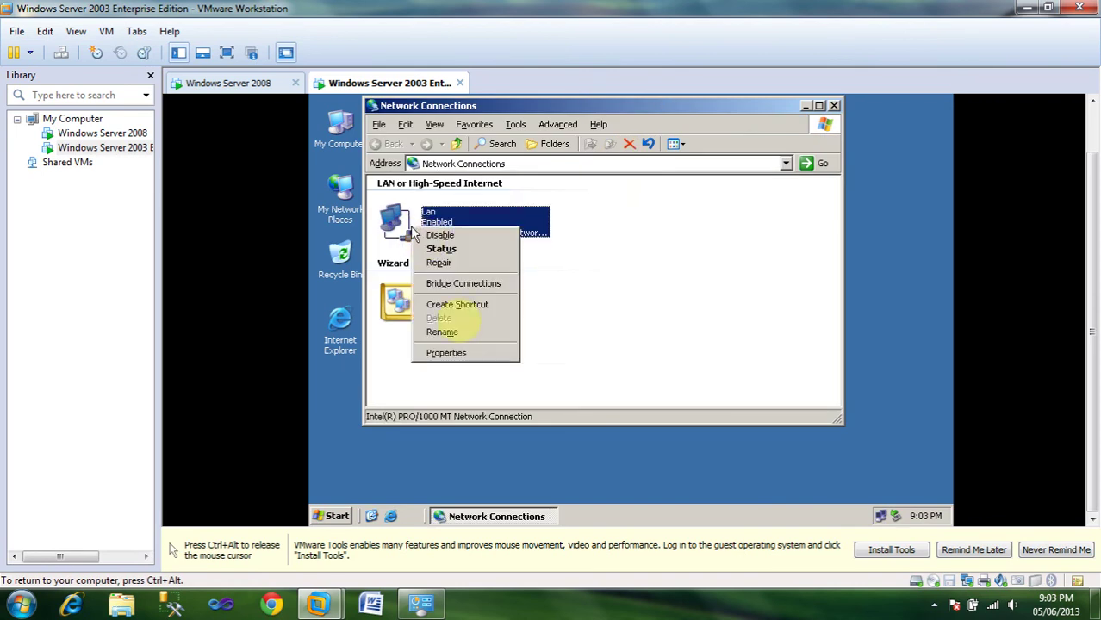
pyautogui.click(446, 353)
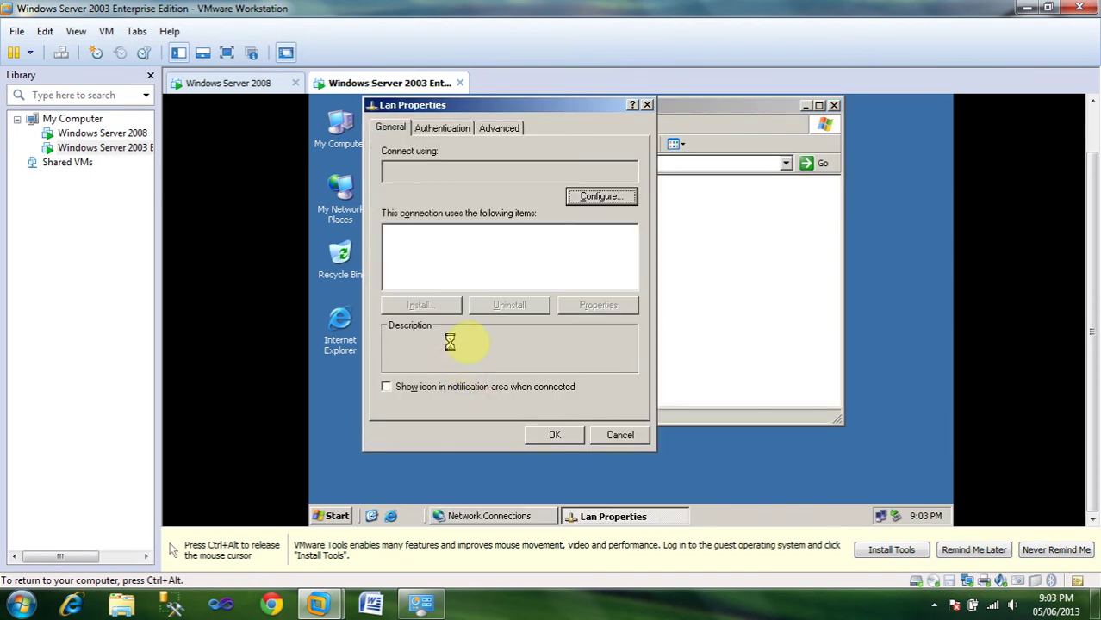
# Examine the Lan connection's TCP/IP address and default gateway, and close all network windows without changes.
pyautogui.doubleClick(461, 276)
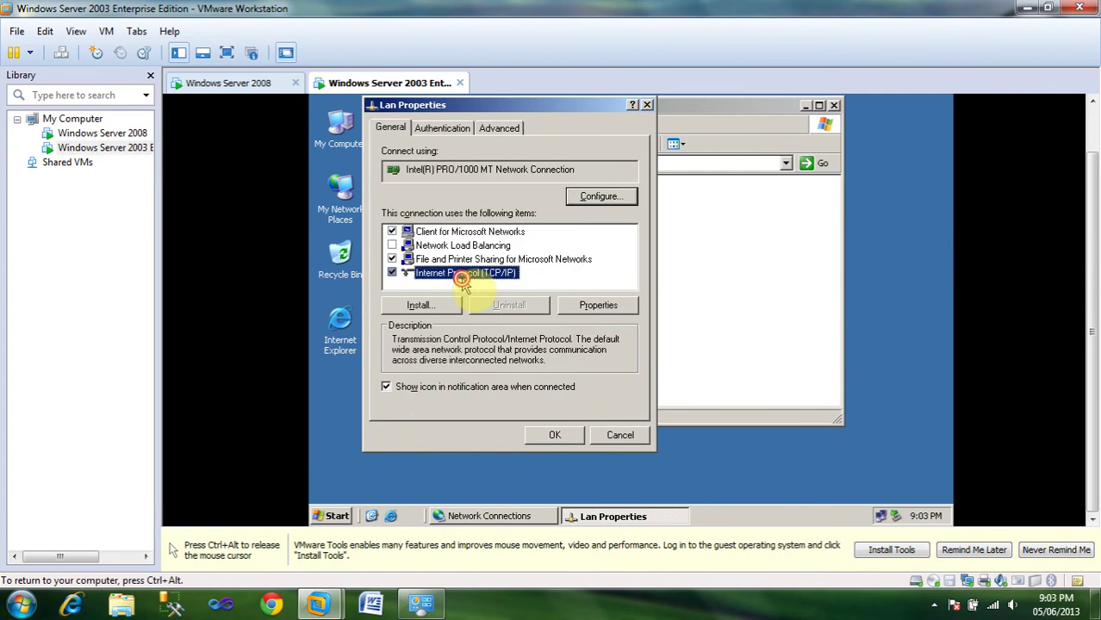
pyautogui.doubleClick(652, 278)
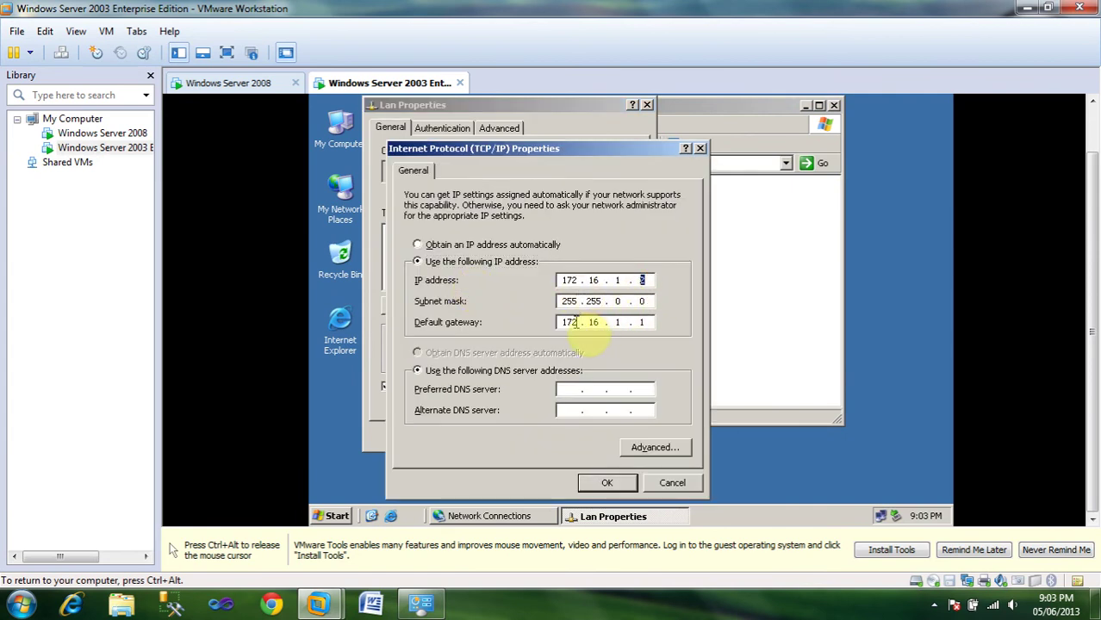
pyautogui.doubleClick(650, 322)
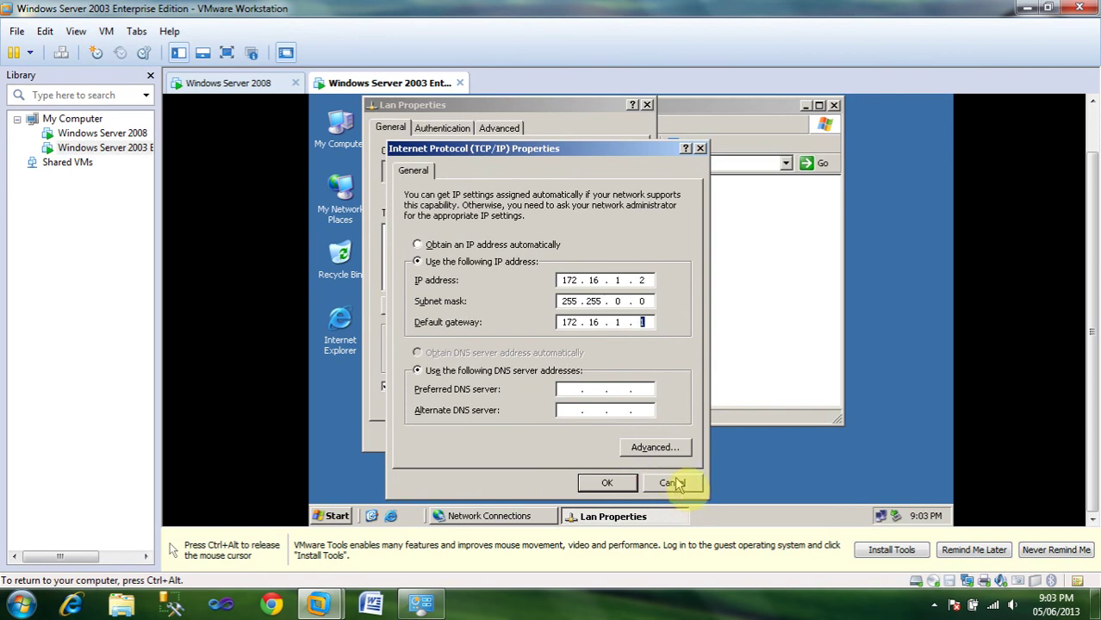
pyautogui.moveTo(677, 484); pyautogui.dragTo(651, 359)
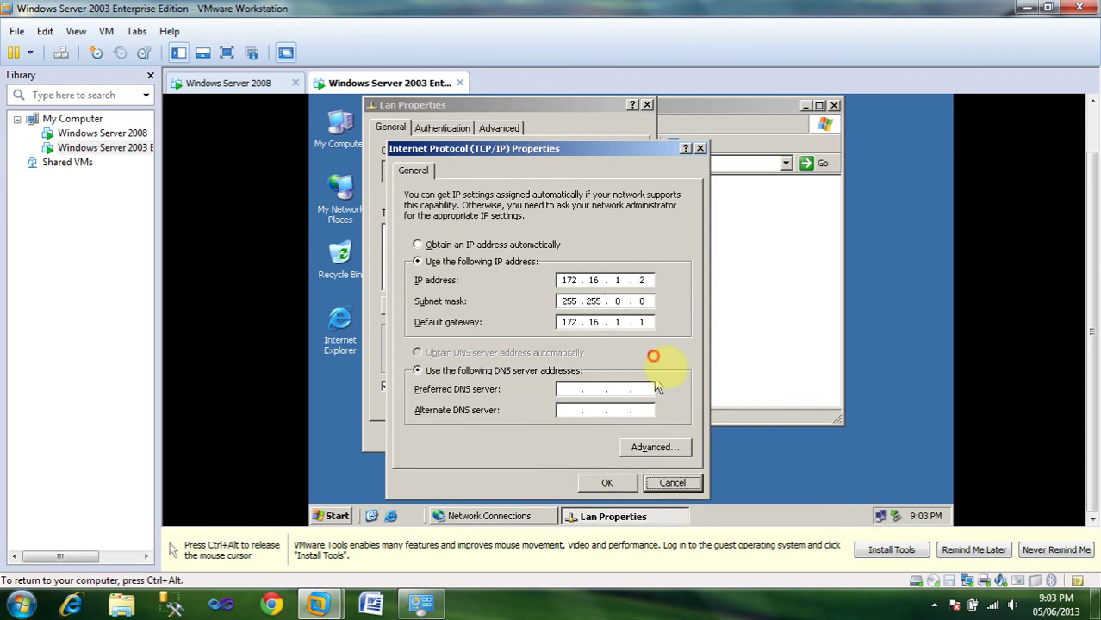
pyautogui.click(680, 482)
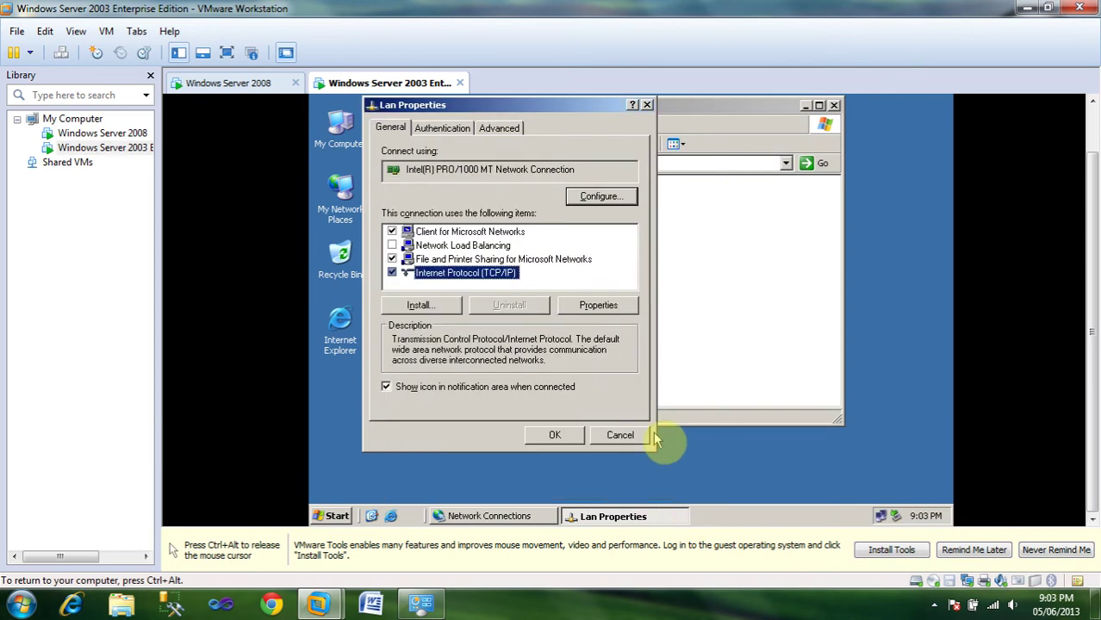
pyautogui.click(834, 105)
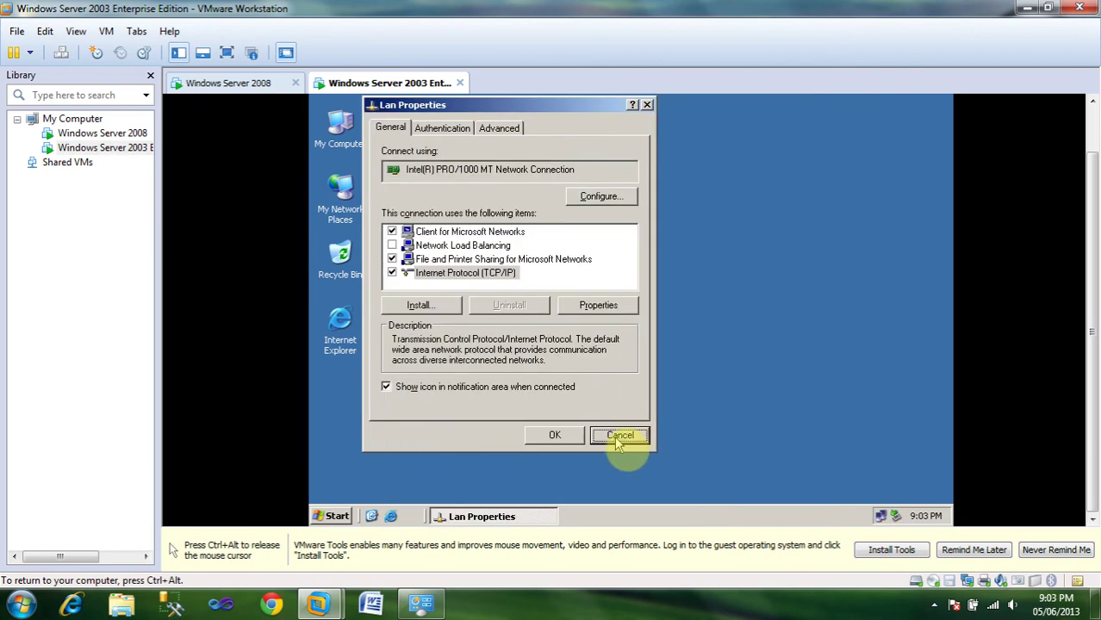
pyautogui.click(617, 439)
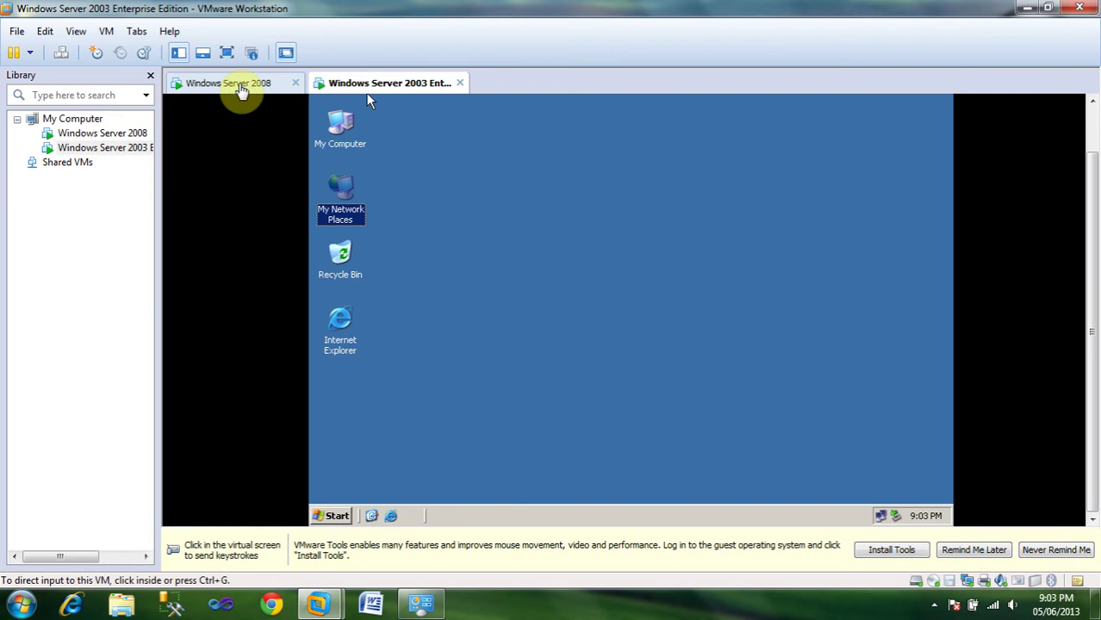
# Switch to the Windows Server 2008 virtual machine and open its list of network connections.
pyautogui.hotkey('ctrl', 'alt')
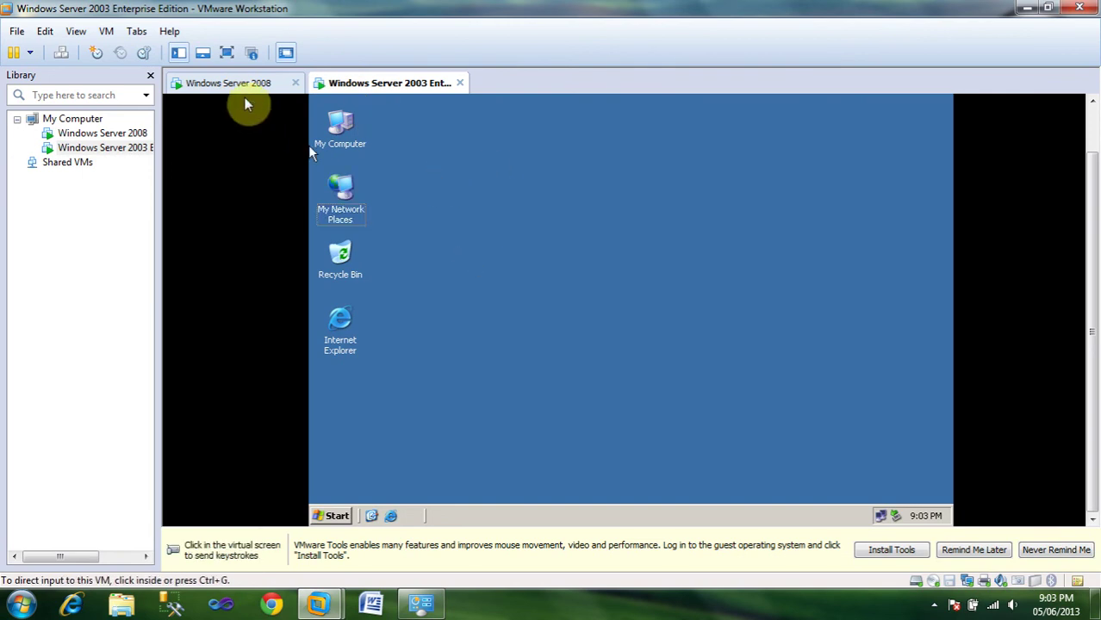
pyautogui.click(248, 86)
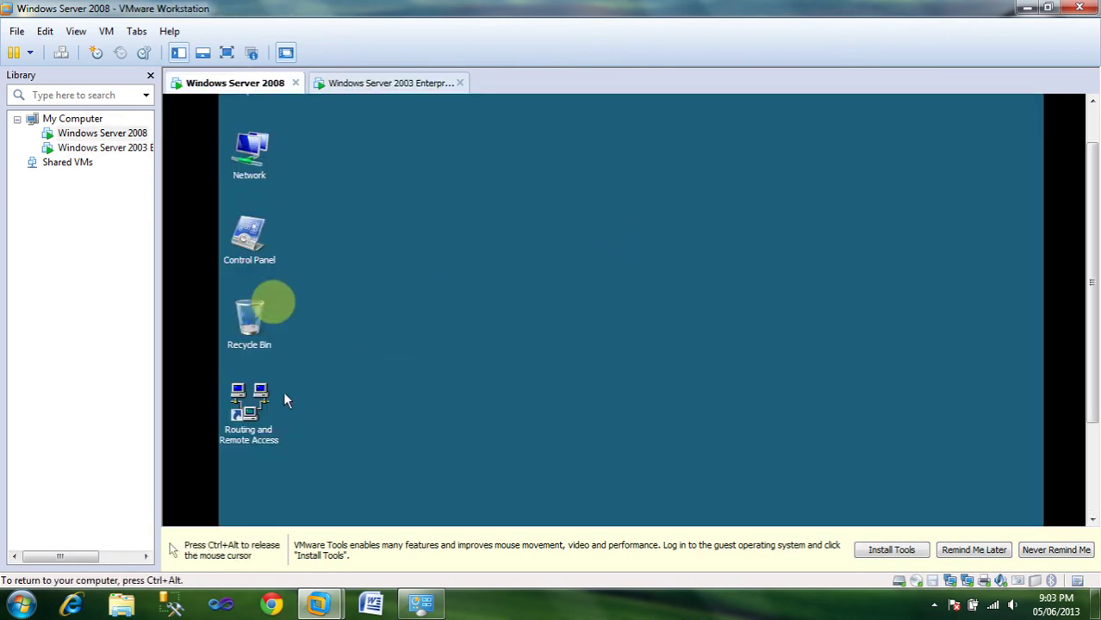
pyautogui.rightClick(261, 173)
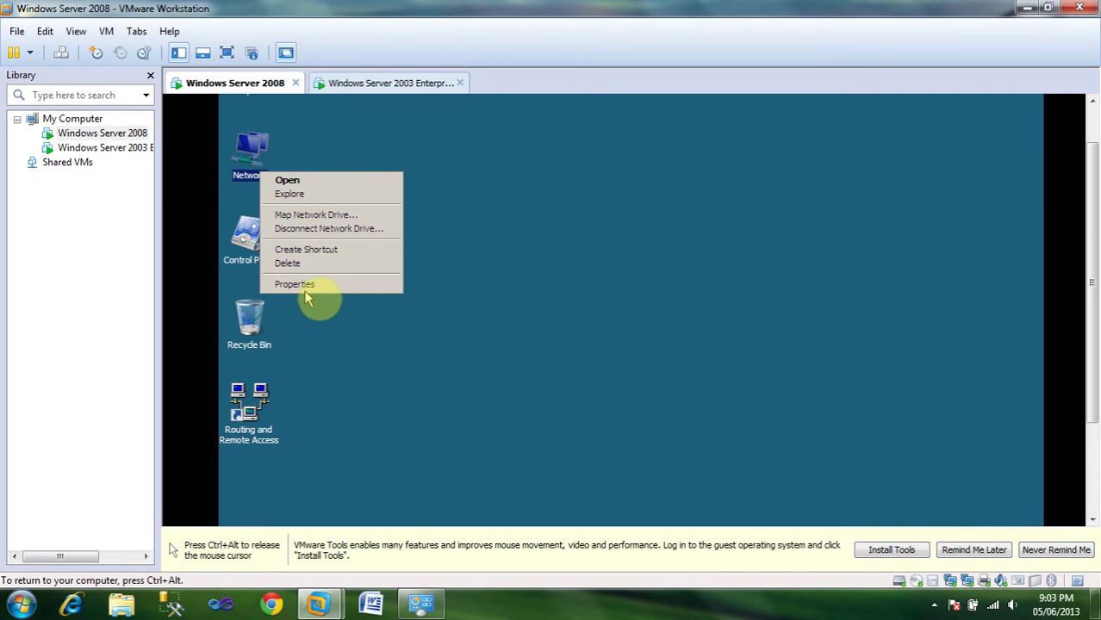
pyautogui.click(301, 286)
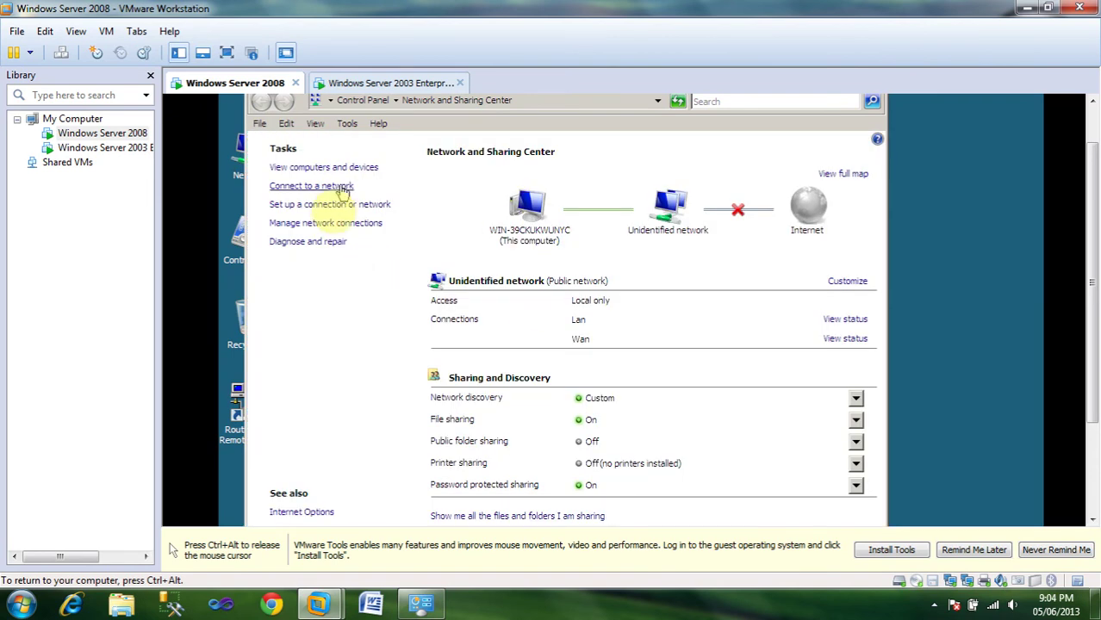
pyautogui.click(315, 226)
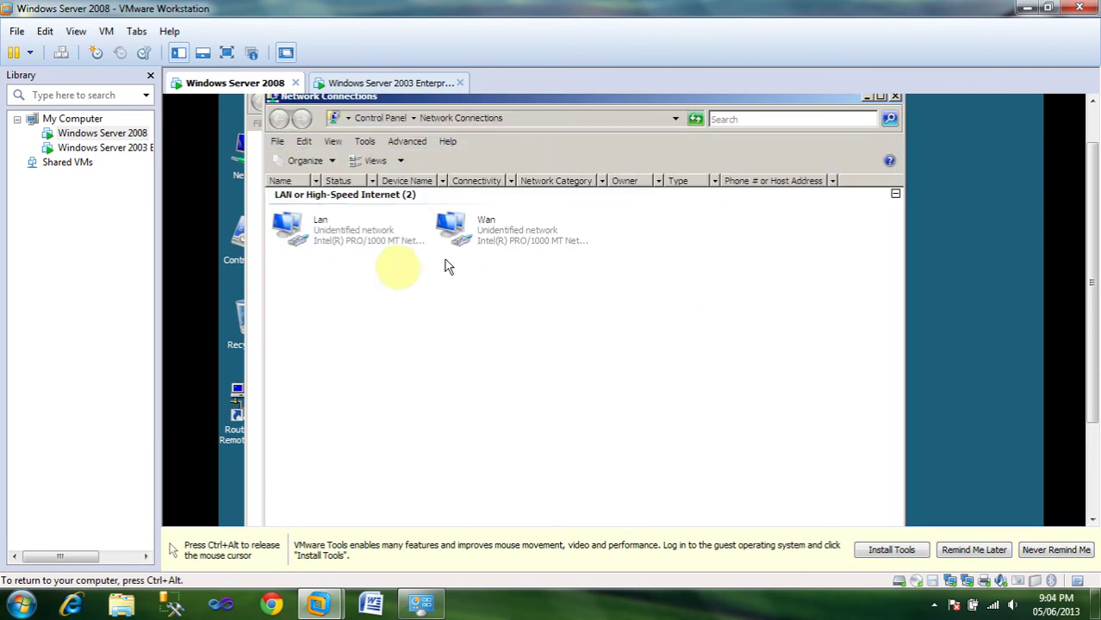
pyautogui.click(321, 227)
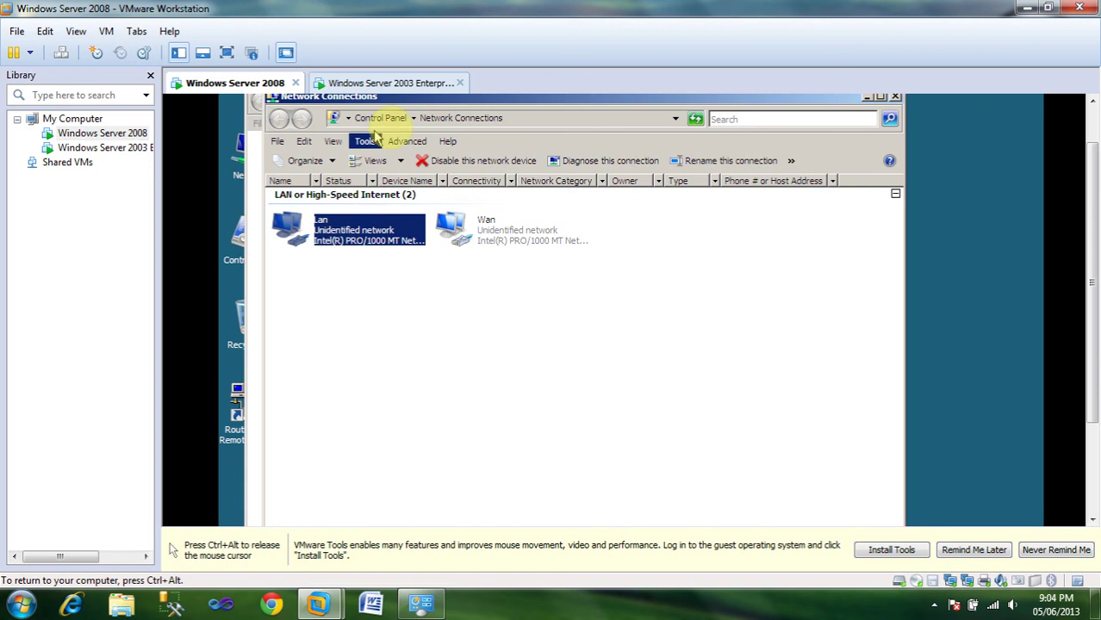
pyautogui.hotkey('ctrl', 'alt')
pyautogui.click(492, 238)
pyautogui.click(491, 234)
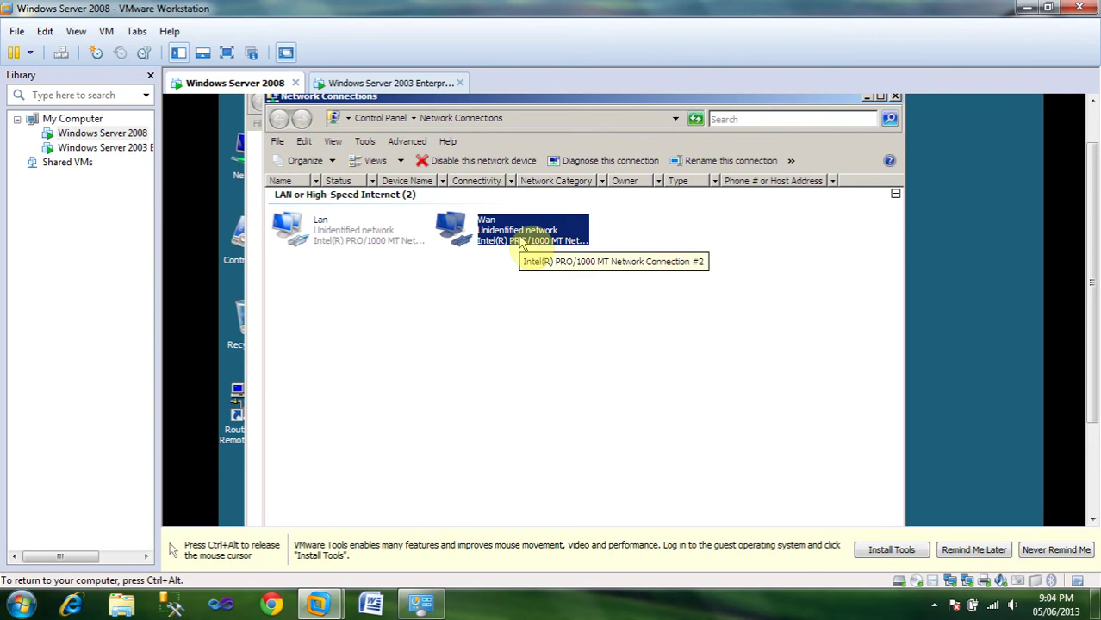
# Examine the IPv4 address and subnet mask of the Windows Server 2008 Lan connection, and close its properties without changes.
pyautogui.click(327, 236)
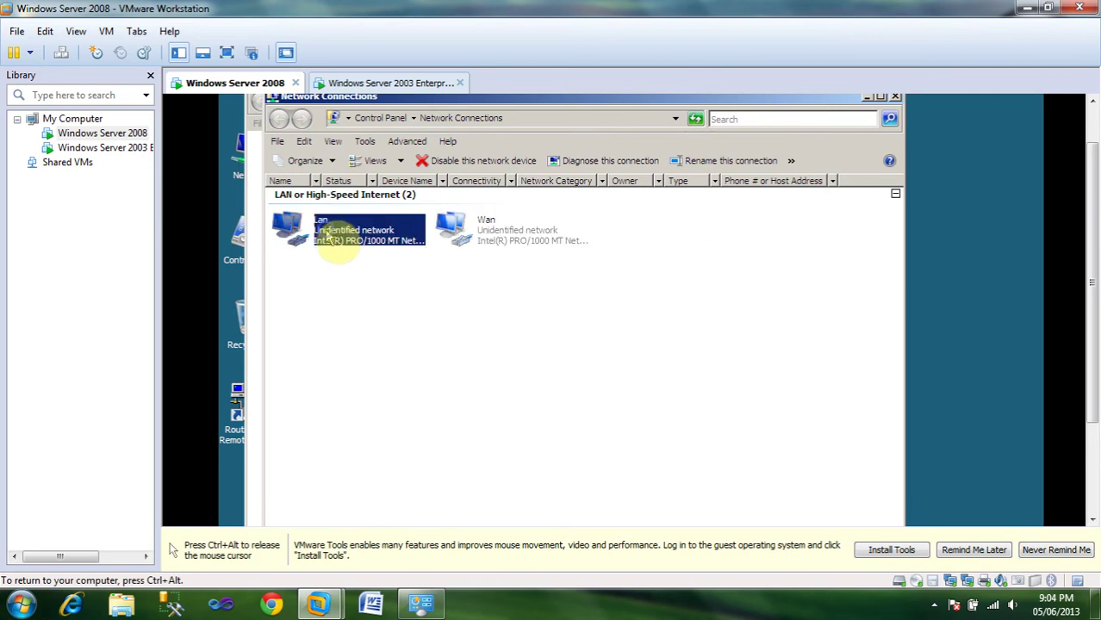
pyautogui.rightClick(327, 236)
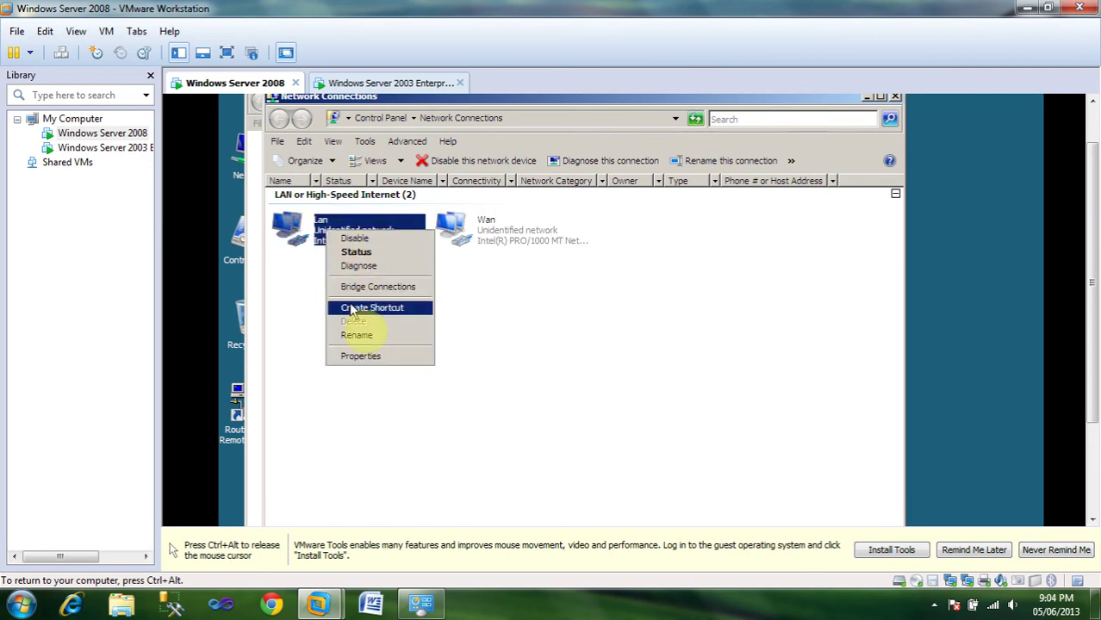
pyautogui.click(372, 360)
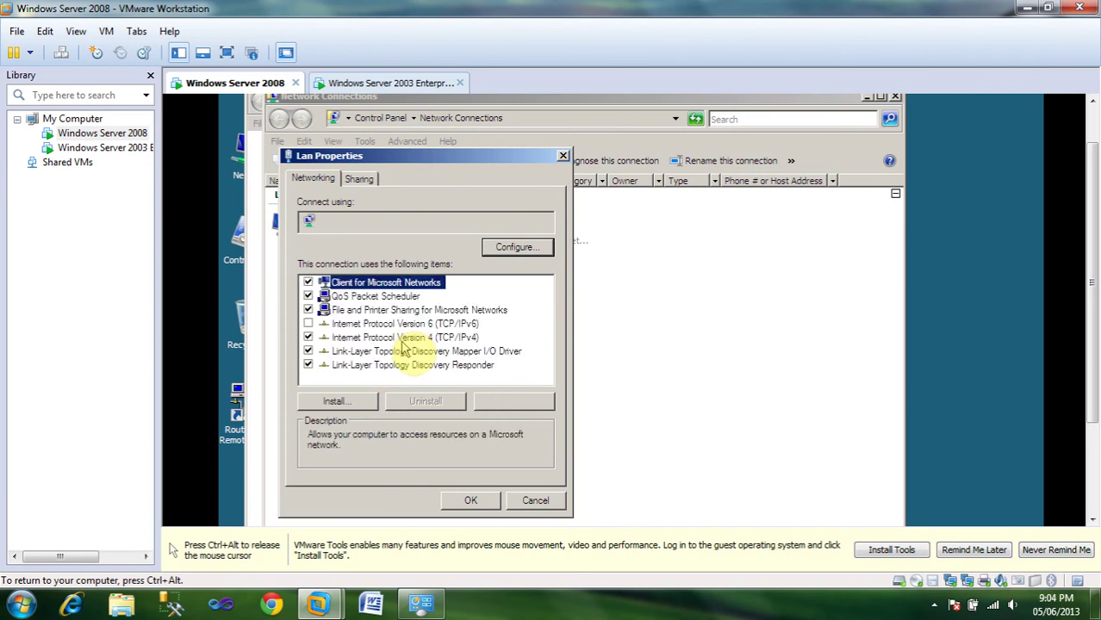
pyautogui.doubleClick(412, 339)
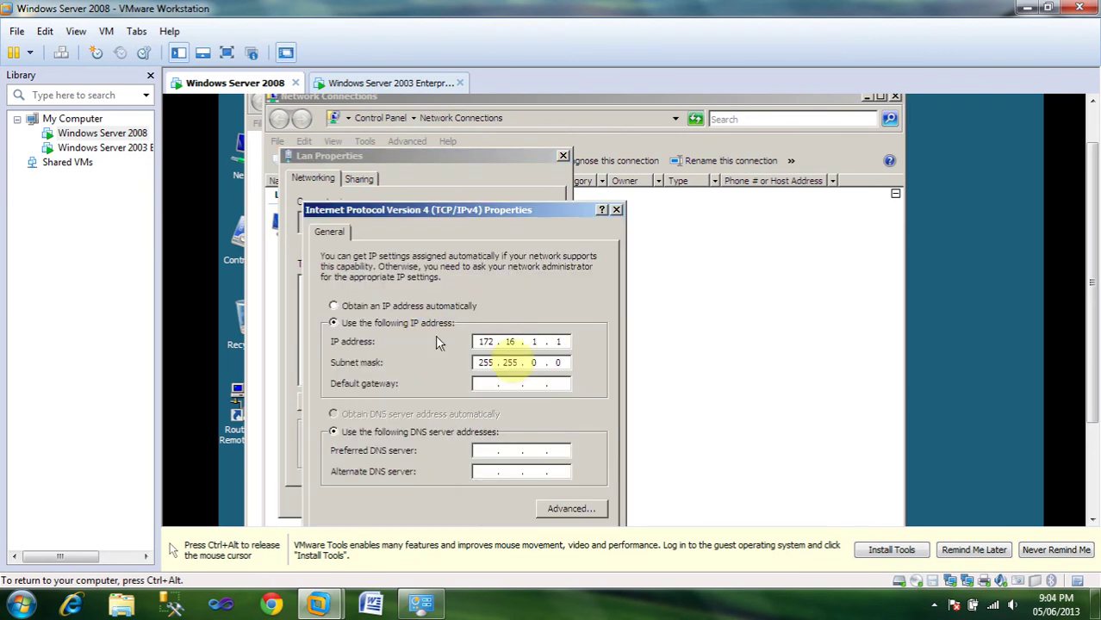
pyautogui.write('1')
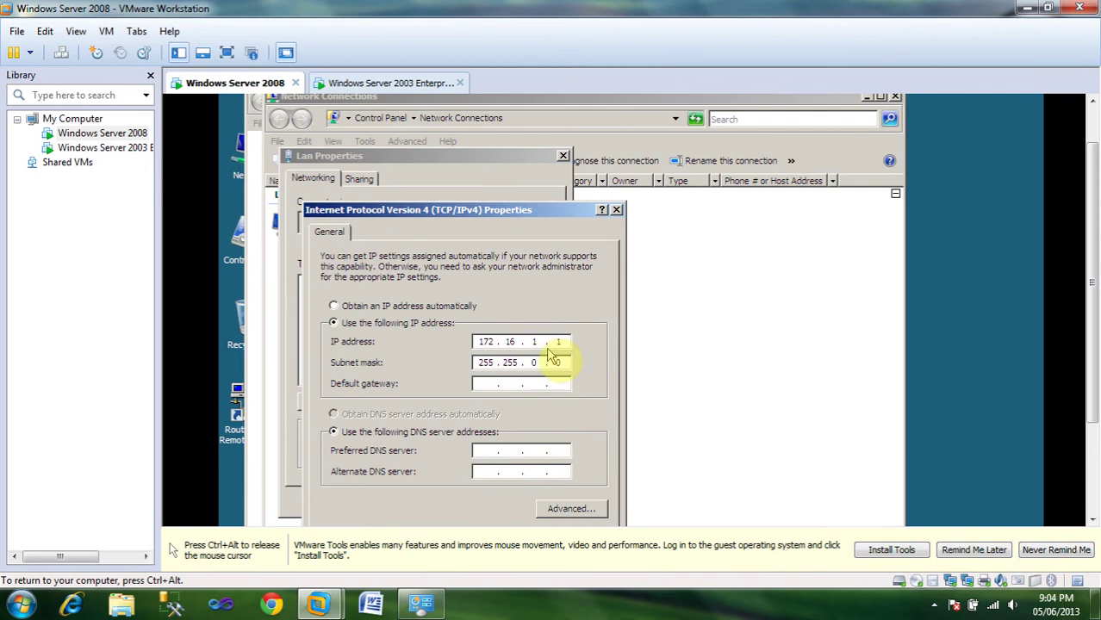
pyautogui.click(537, 210)
pyautogui.moveTo(537, 210); pyautogui.dragTo(543, 177)
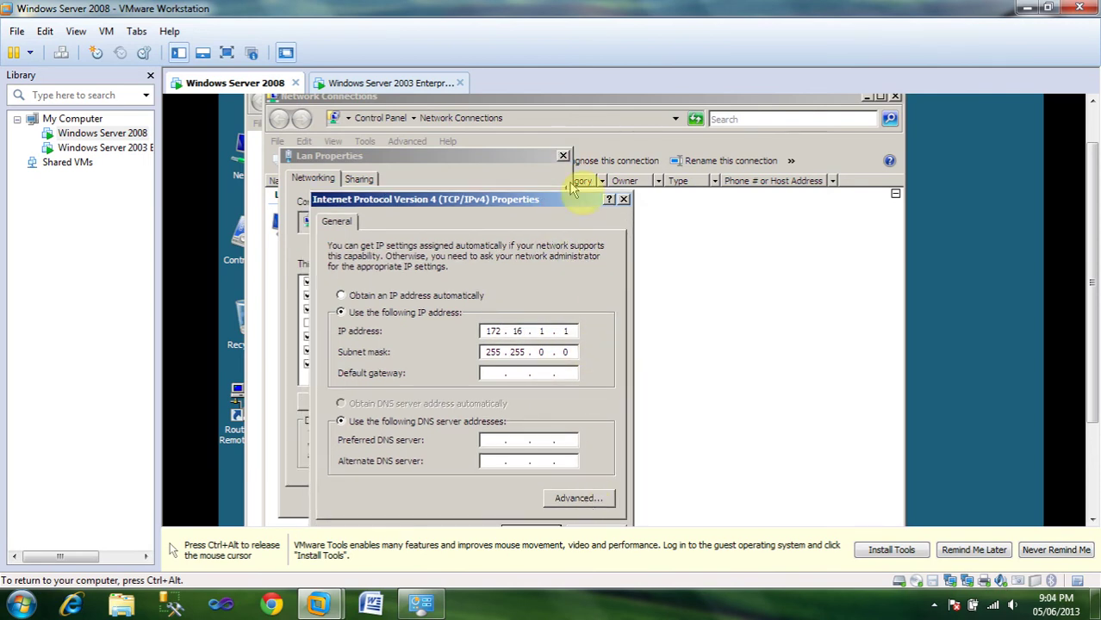
pyautogui.click(623, 200)
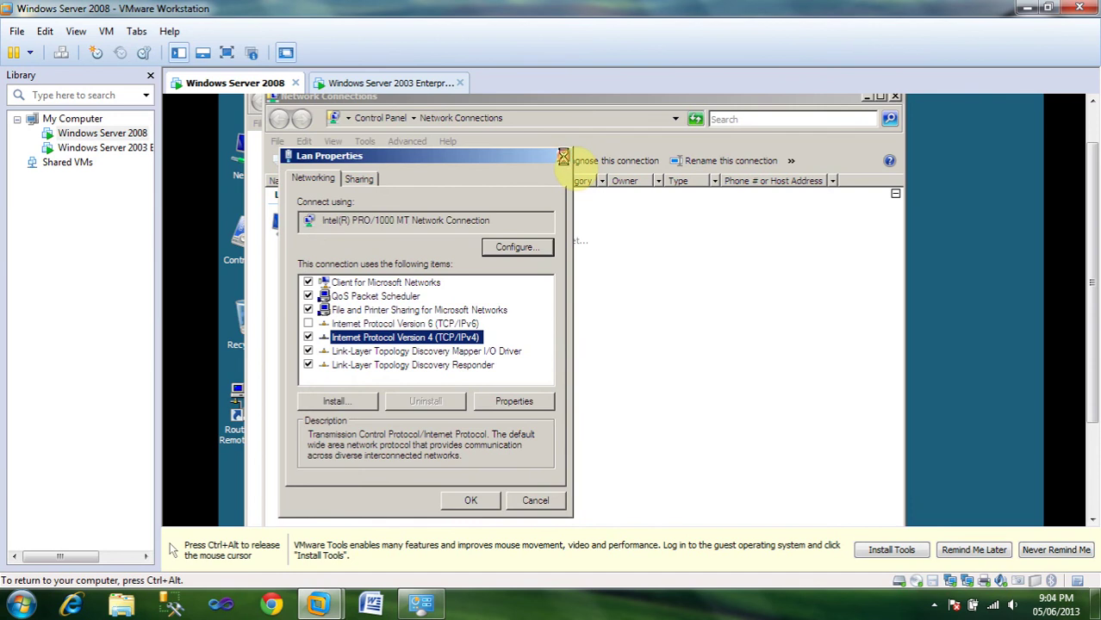
pyautogui.click(563, 156)
# Examine the IPv4 address and subnet mask of the Windows Server 2008 Wan connection, and cancel out of its properties.
pyautogui.rightClick(482, 240)
pyautogui.click(523, 376)
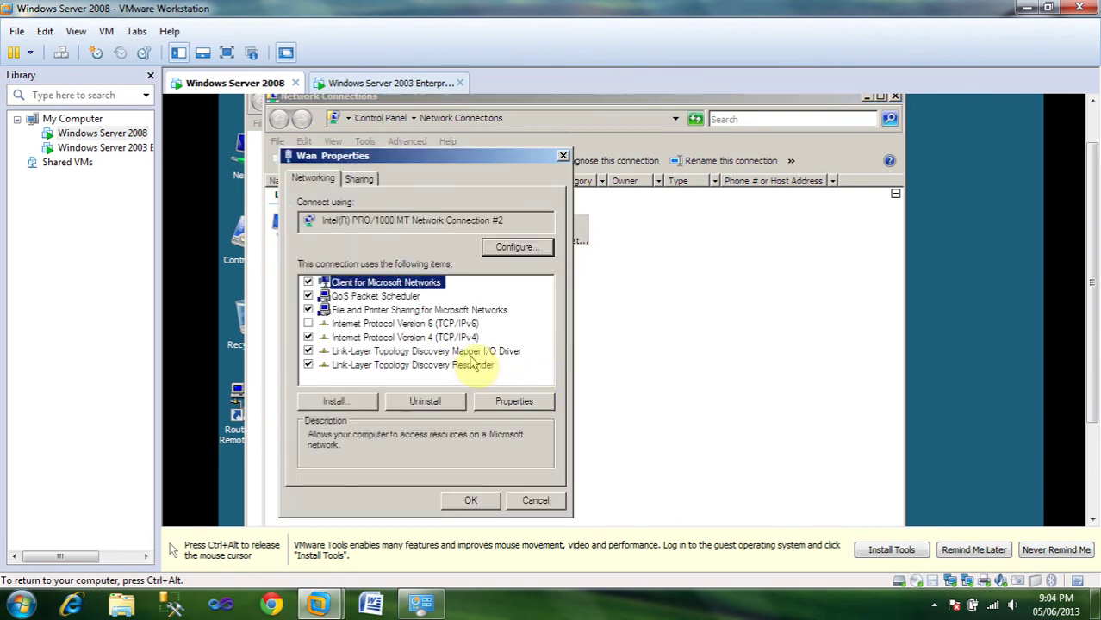
pyautogui.click(448, 343)
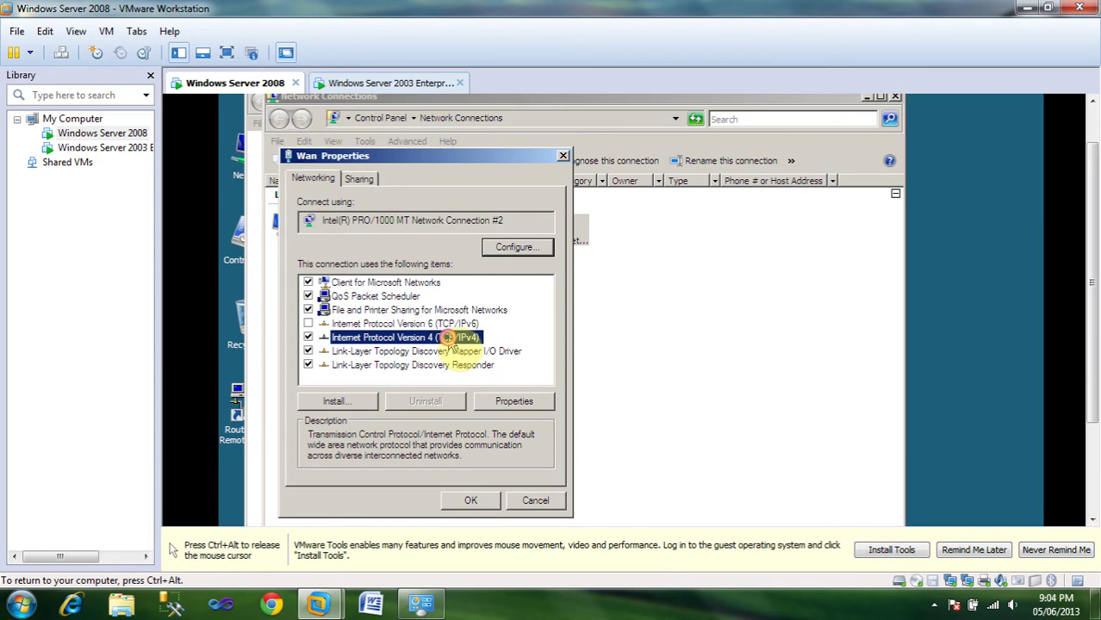
pyautogui.doubleClick(448, 340)
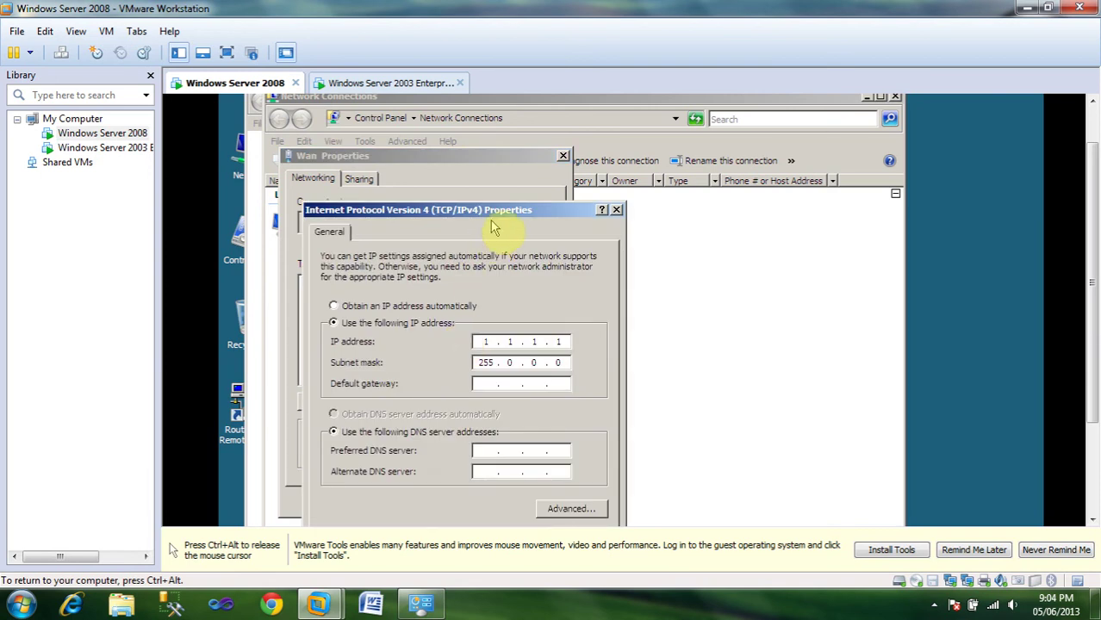
pyautogui.moveTo(504, 209); pyautogui.dragTo(517, 188)
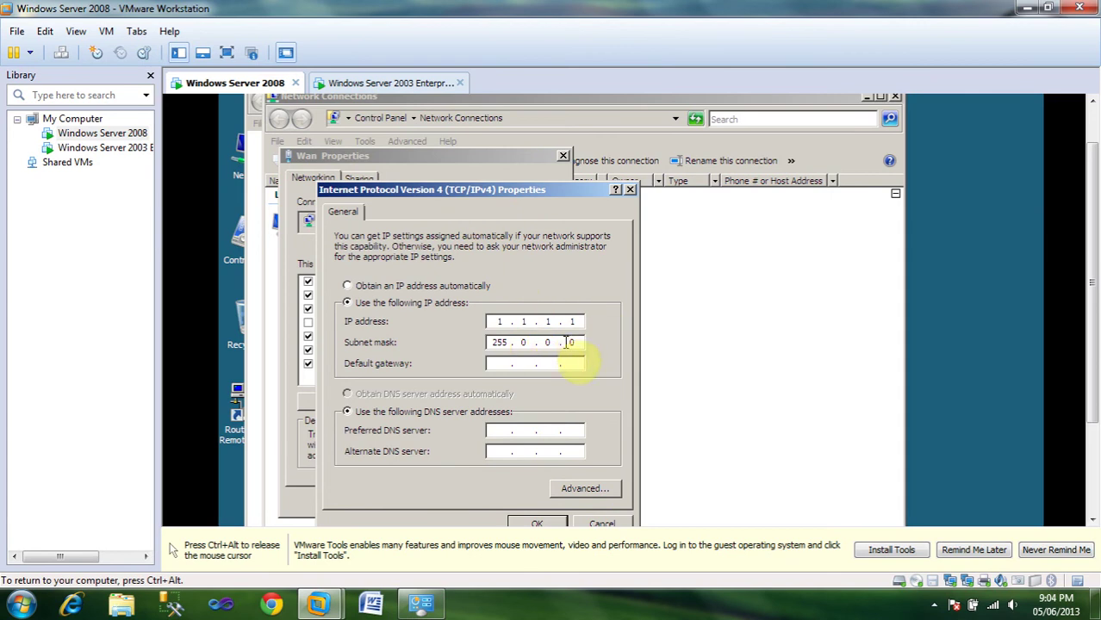
pyautogui.click(602, 523)
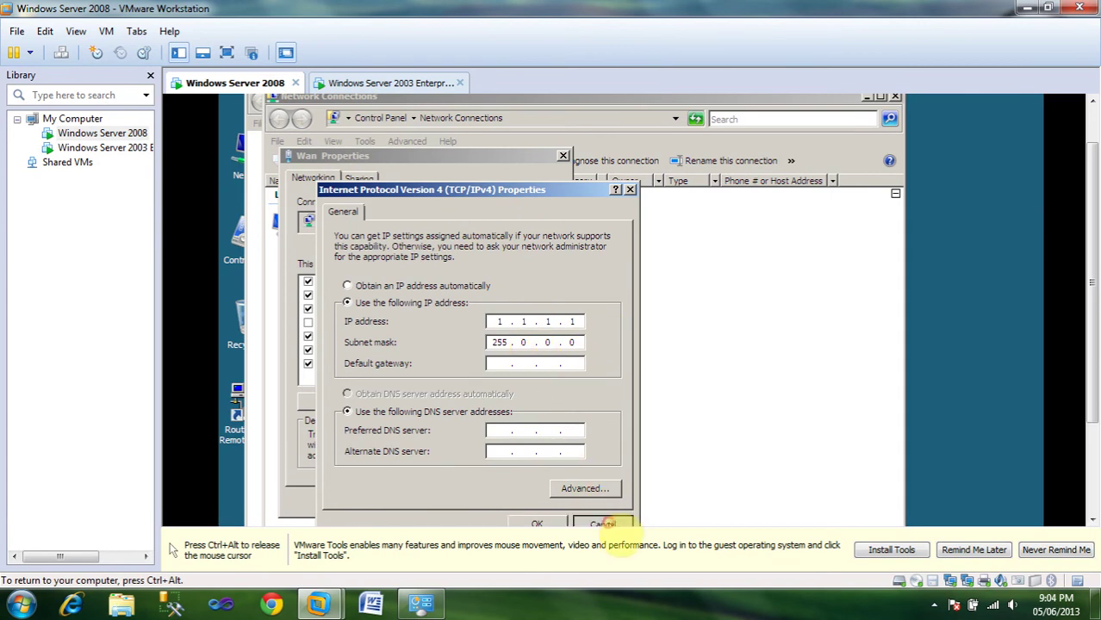
pyautogui.click(545, 505)
pyautogui.click(628, 416)
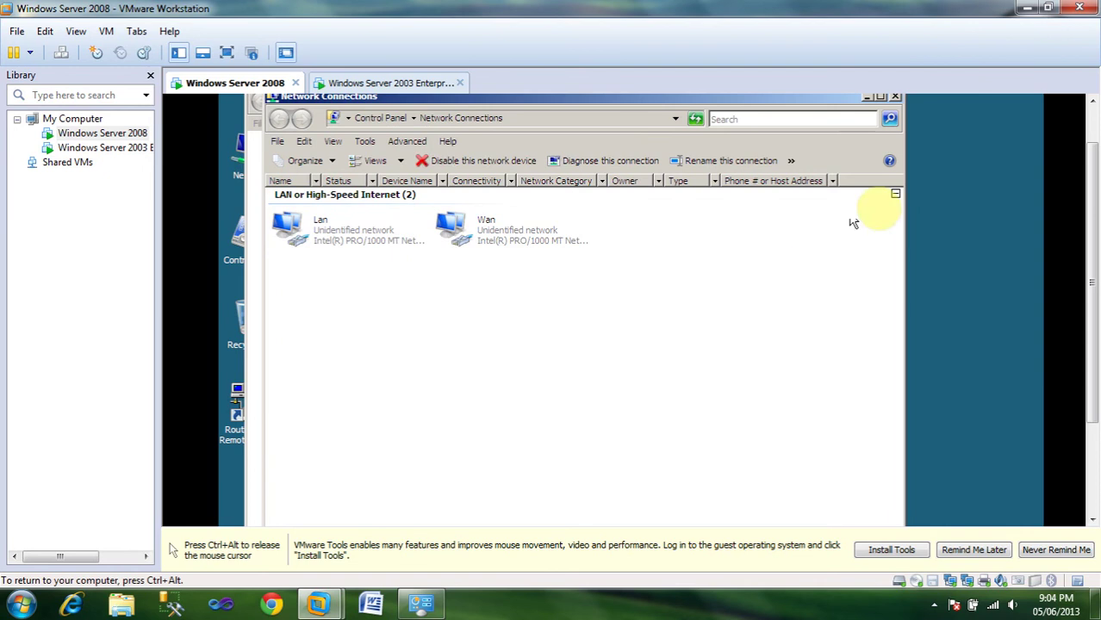
# Close the Network Connections window and minimize the Network and Sharing Center to reveal the Windows Server 2008 desktop.
pyautogui.click(897, 99)
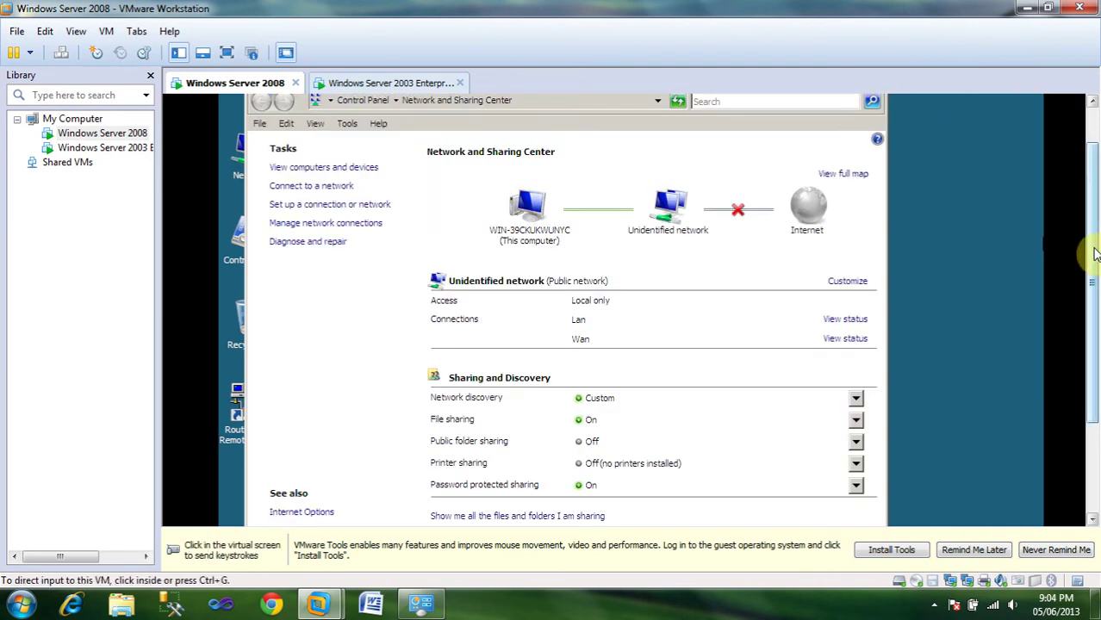
pyautogui.moveTo(1094, 254); pyautogui.dragTo(1092, 202)
pyautogui.click(946, 164)
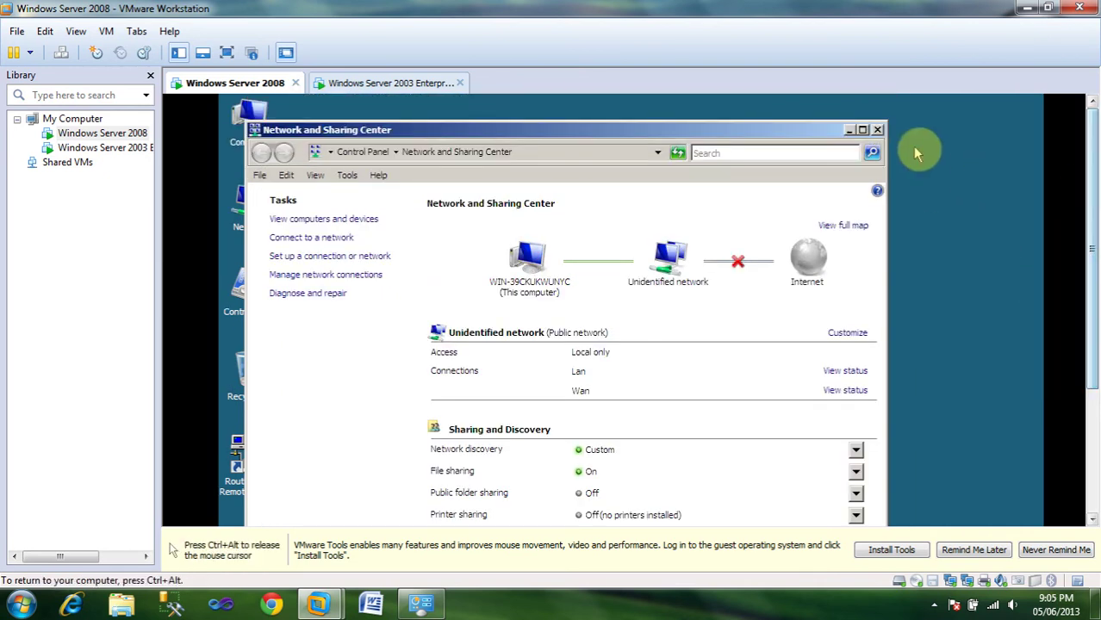
pyautogui.click(848, 131)
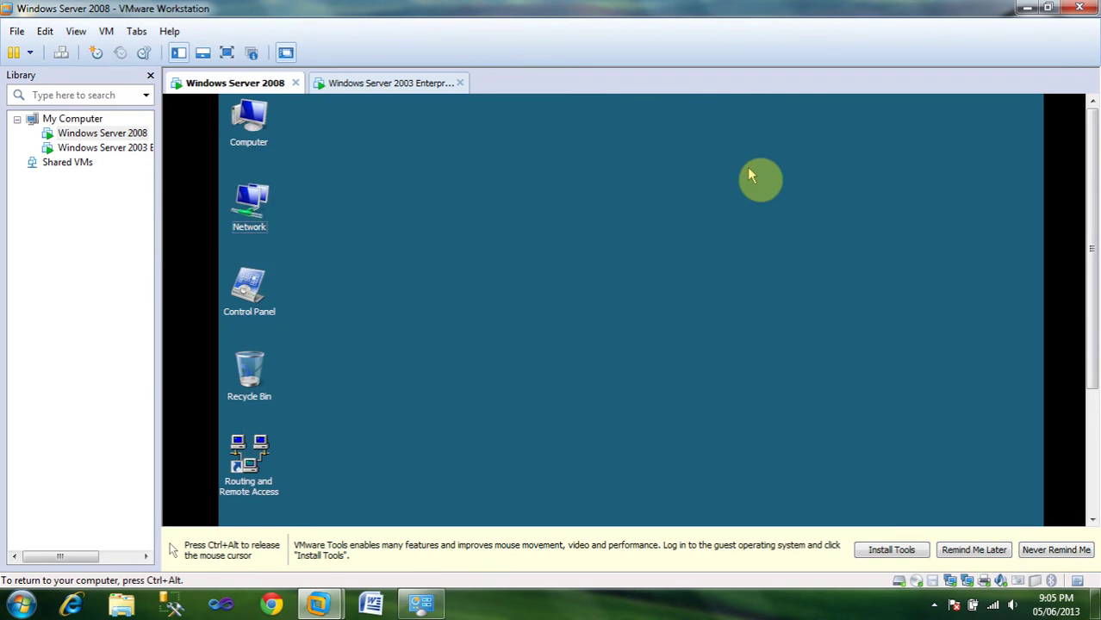
# Start a continuous ping to 1.1.1.2 from the Run dialog of Windows Server 2008 with ping 1.1.1.2 -t.
pyautogui.press('super+r')
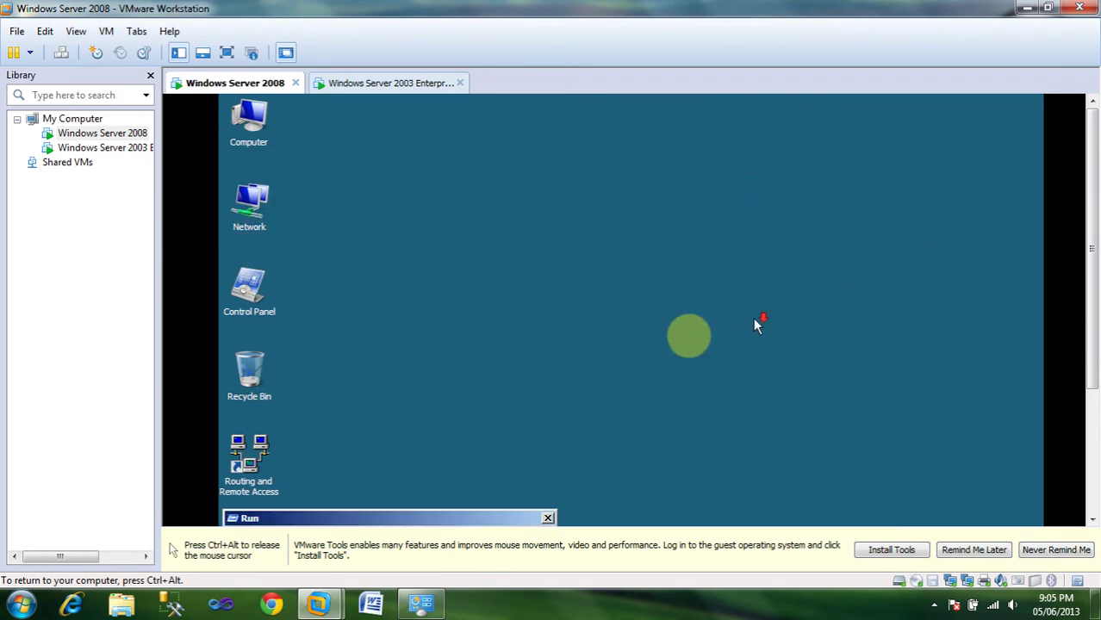
pyautogui.moveTo(1087, 295); pyautogui.dragTo(1090, 420)
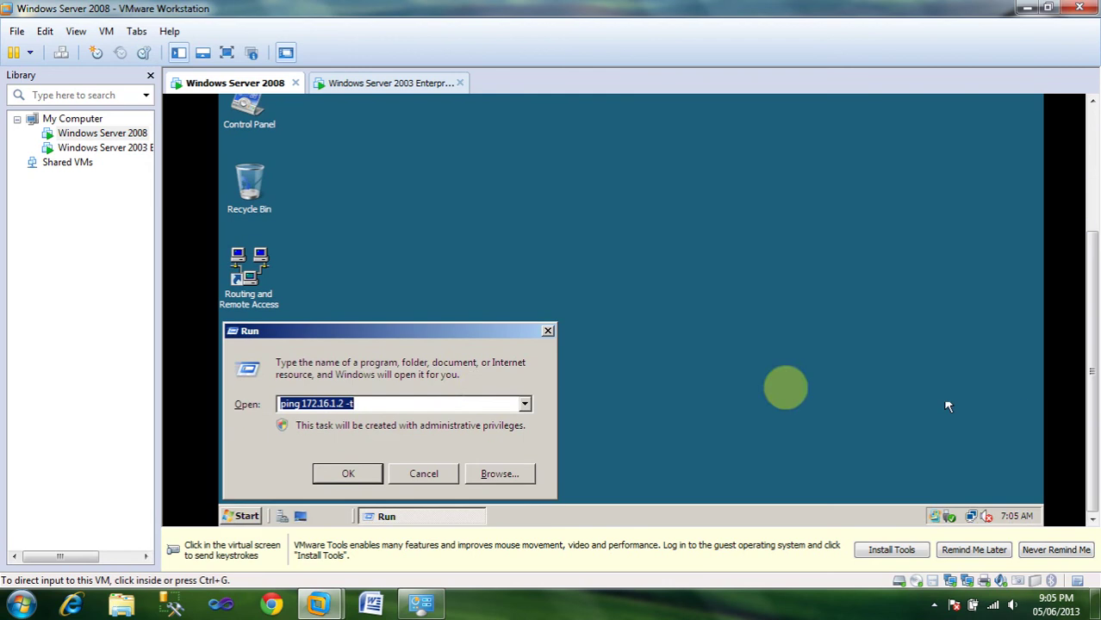
pyautogui.click(437, 397)
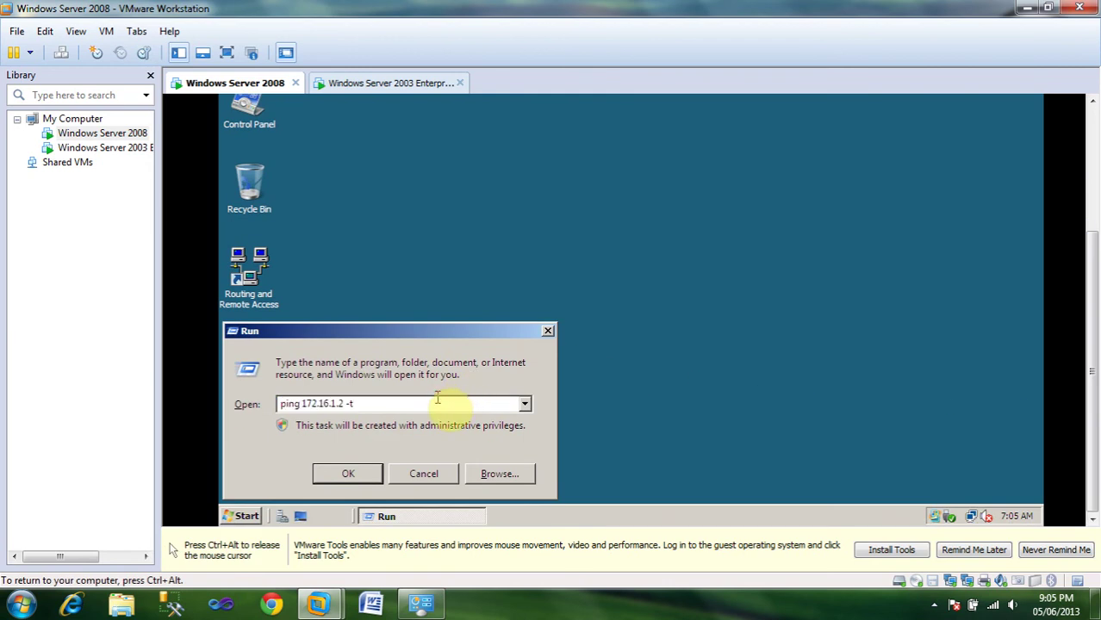
pyautogui.press('Down')
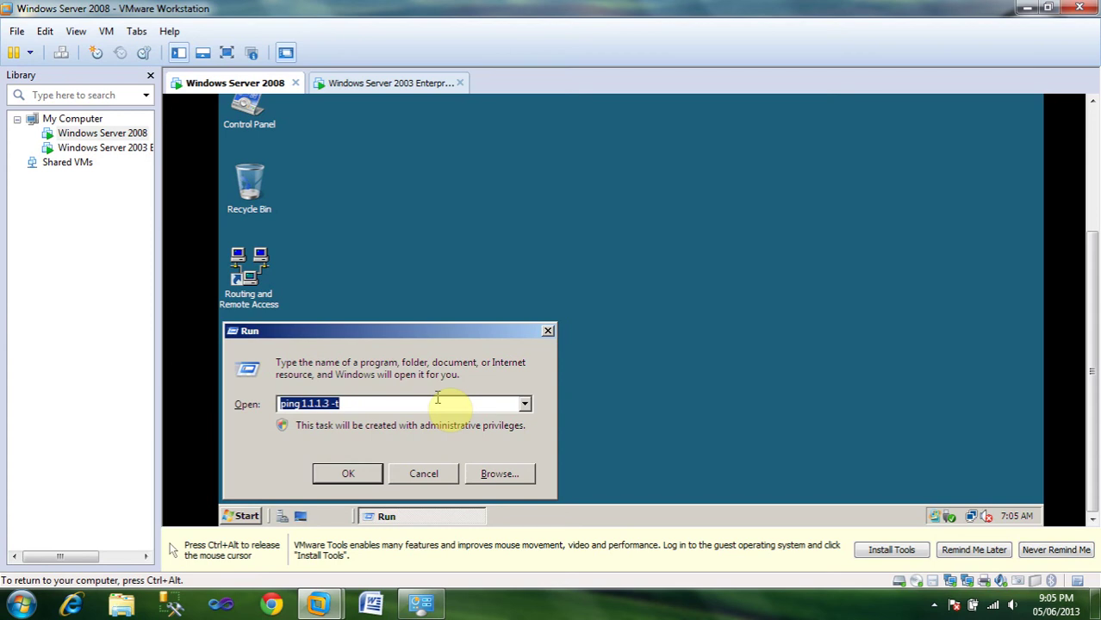
pyautogui.click(437, 398)
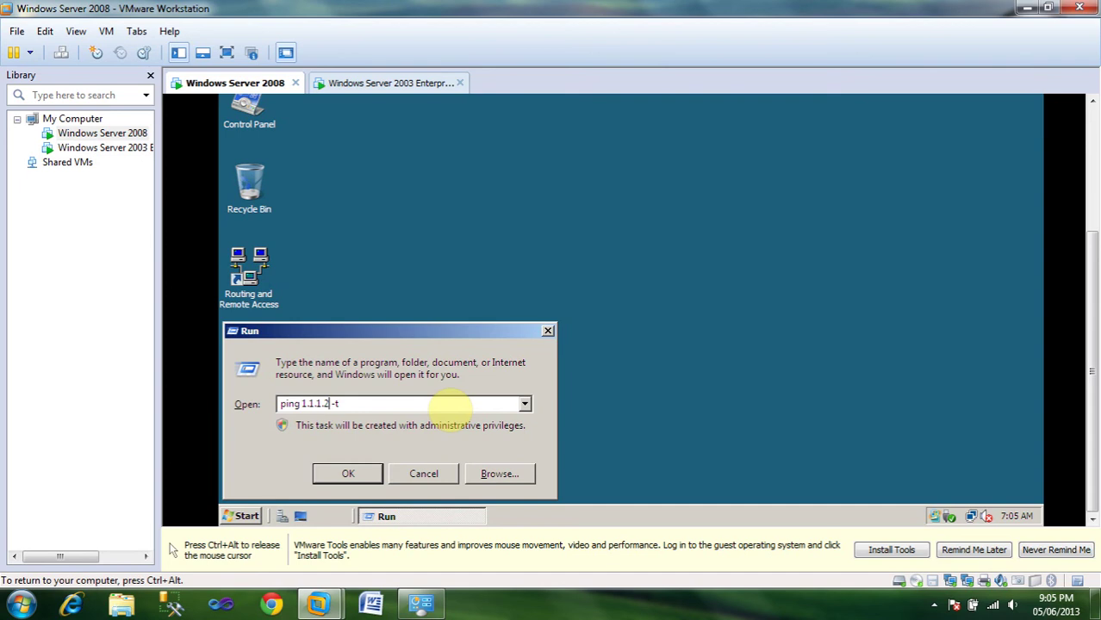
pyautogui.press('Return')
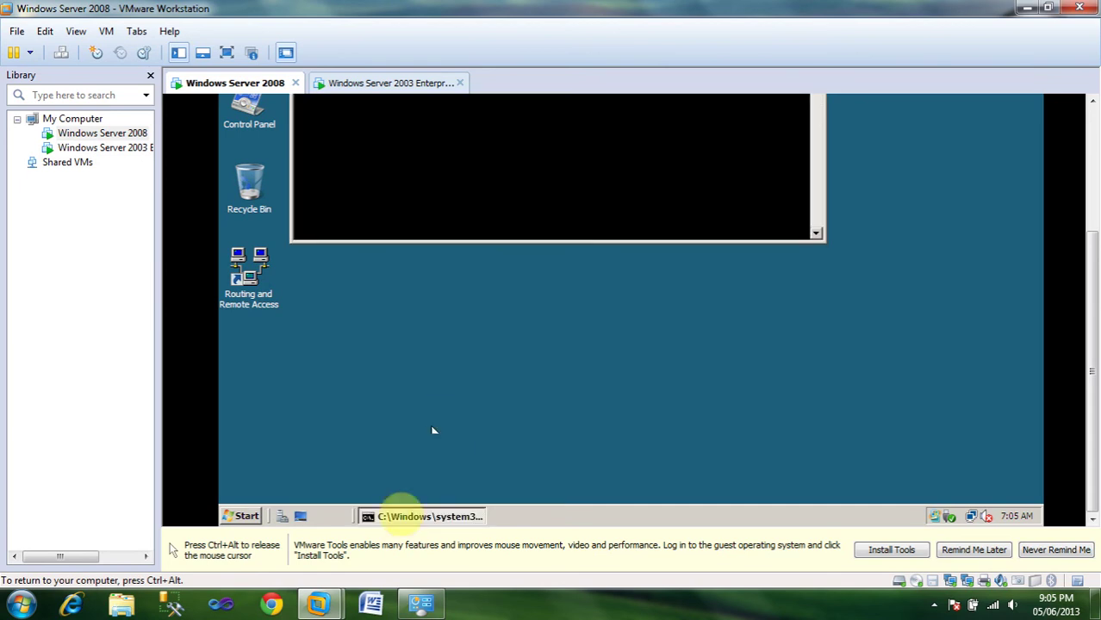
# Examine the replies of the ping to 1.1.1.2 on Windows Server 2008 and close the ping window.
pyautogui.hotkey('ctrl', 'alt')
pyautogui.moveTo(1094, 401); pyautogui.dragTo(1092, 253)
pyautogui.click(387, 207)
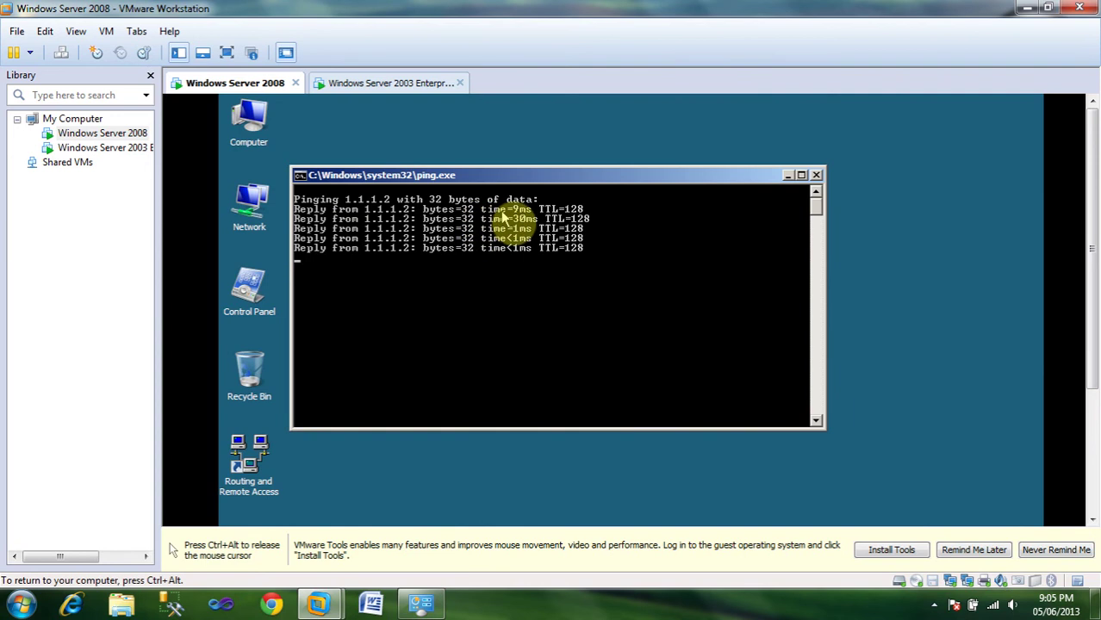
pyautogui.hotkey('ctrl', 'alt')
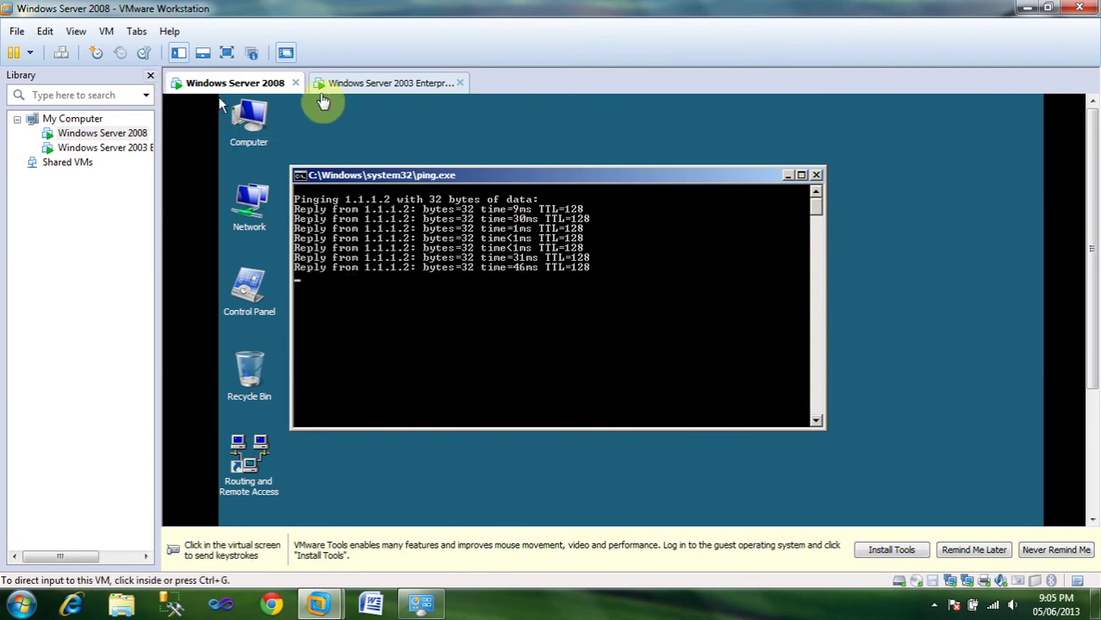
pyautogui.click(401, 99)
pyautogui.click(836, 204)
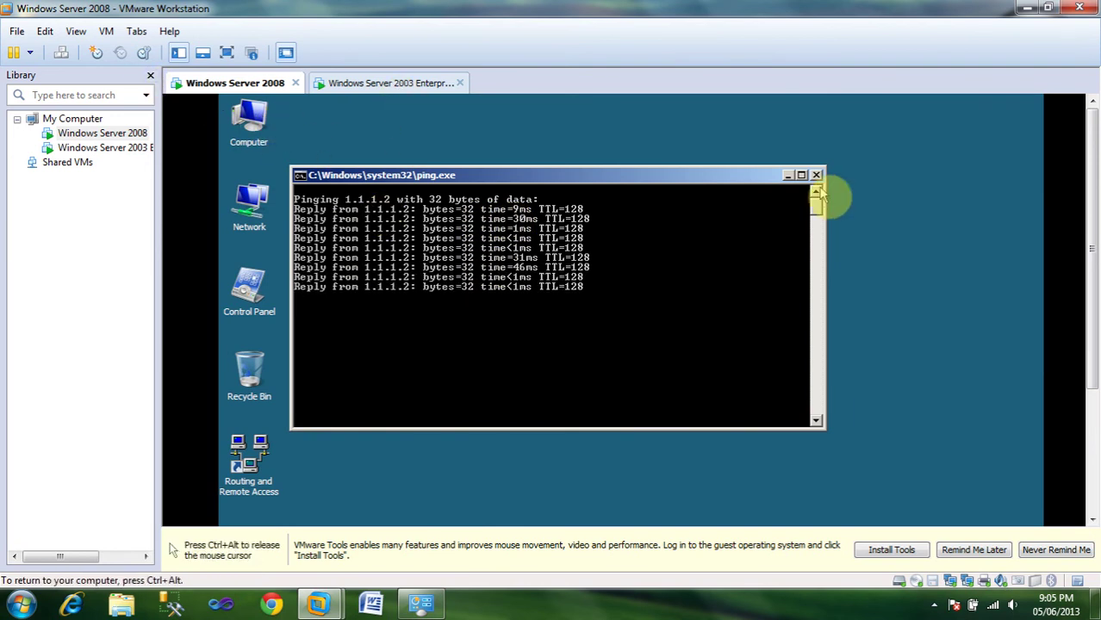
pyautogui.click(816, 175)
# Run ping 172.16.1.2 -t on Windows Server 2008 to test that address, and close the ping window after checking the replies.
pyautogui.press('super+r')
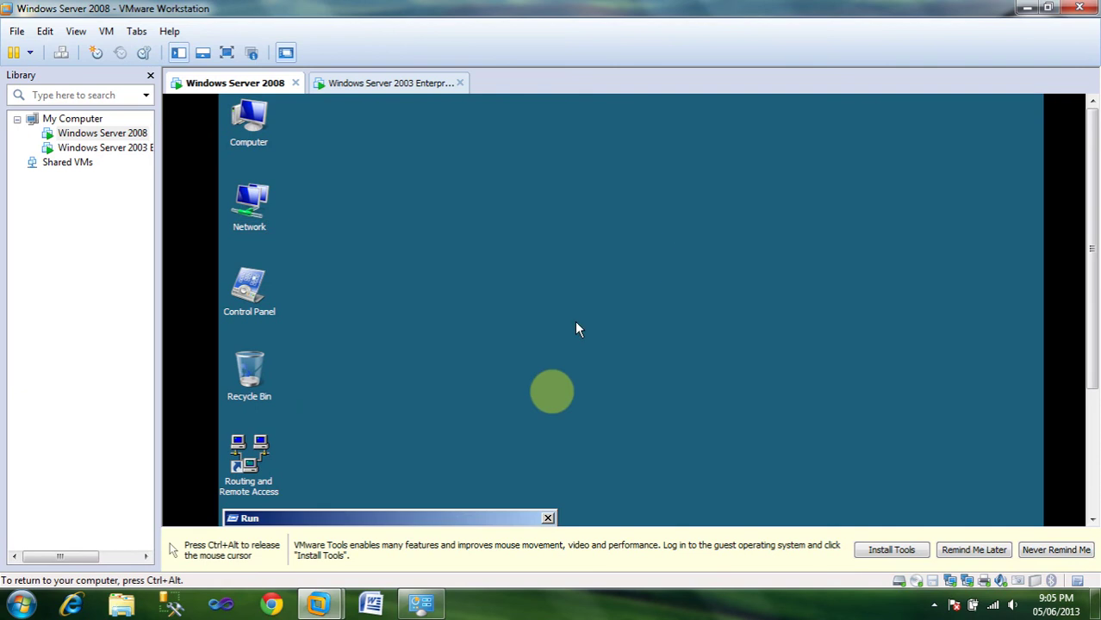
pyautogui.moveTo(470, 519); pyautogui.dragTo(593, 336)
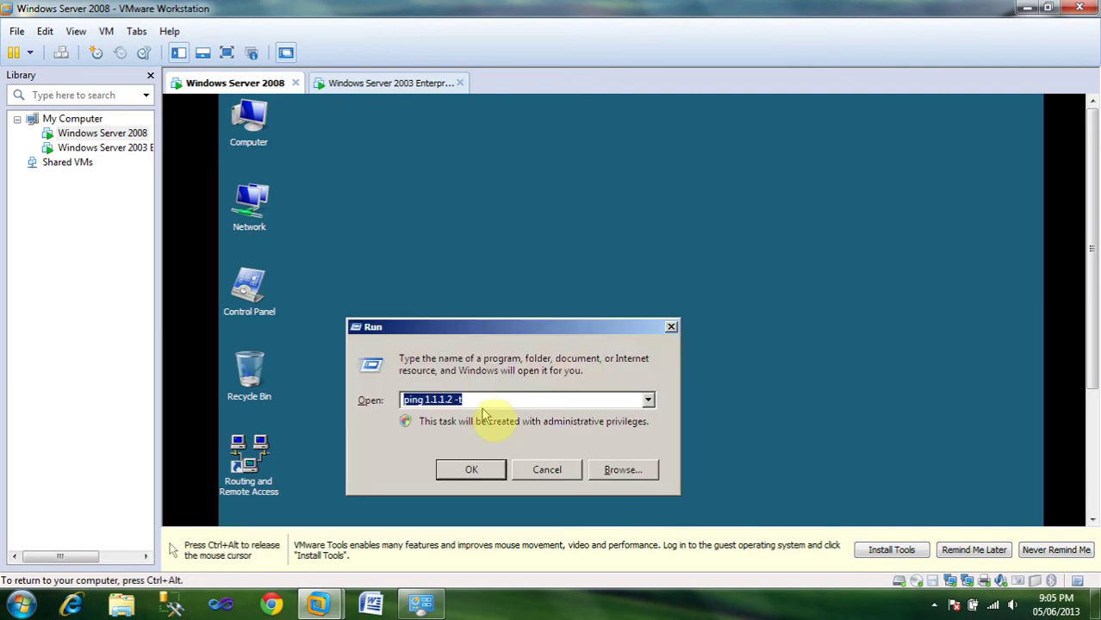
pyautogui.press('End')
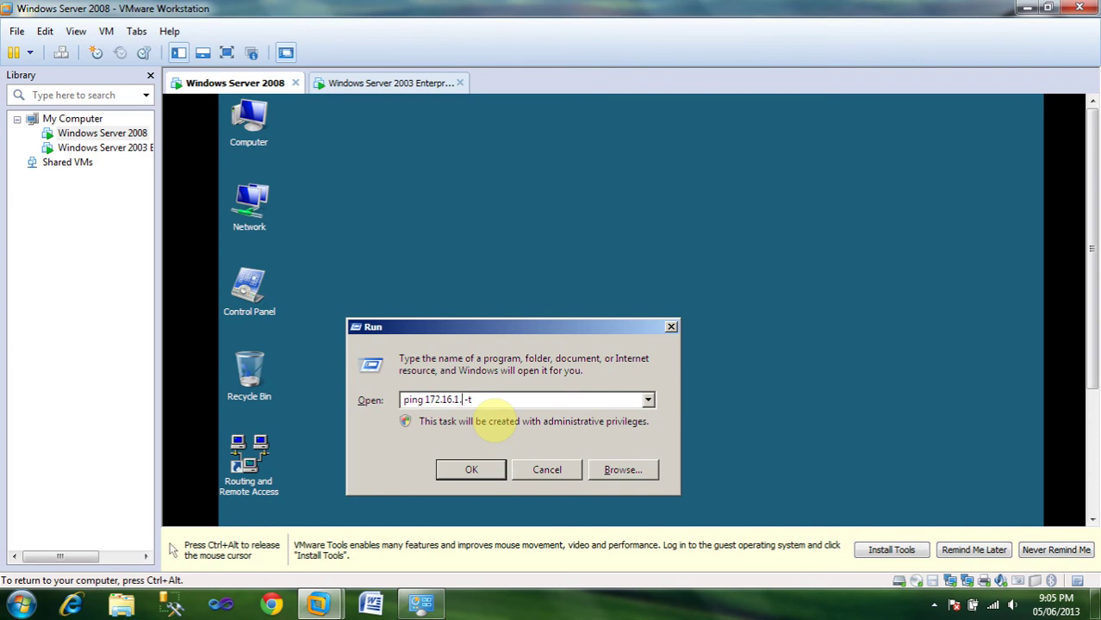
pyautogui.press('Return')
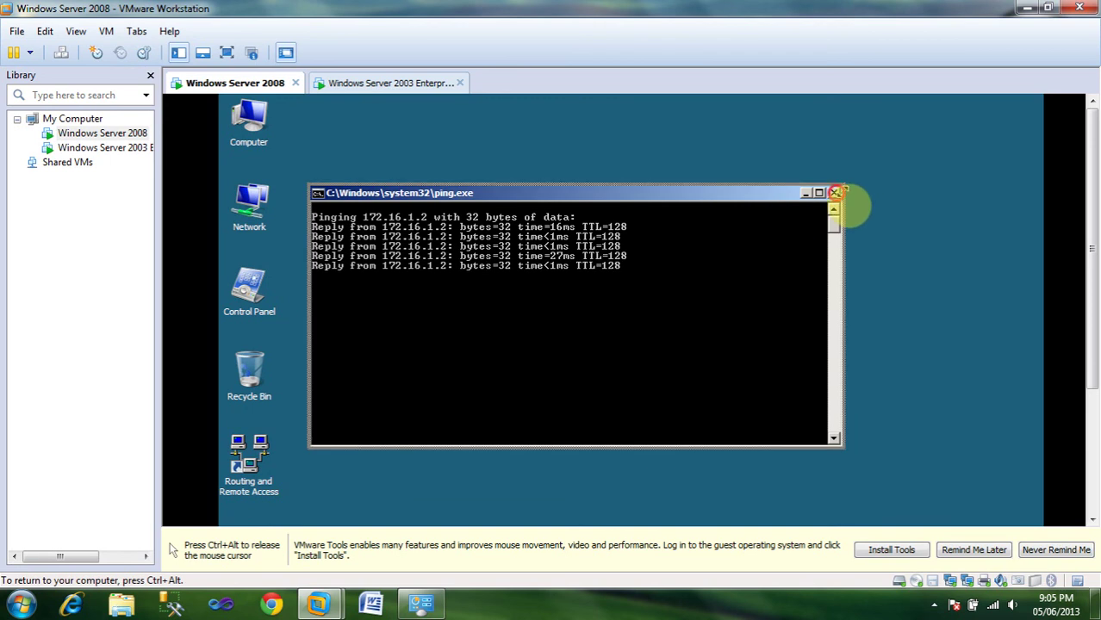
pyautogui.click(835, 192)
# Switch to the desktop of the Windows Server 2003 Enterprise Edition virtual machine.
pyautogui.click(383, 84)
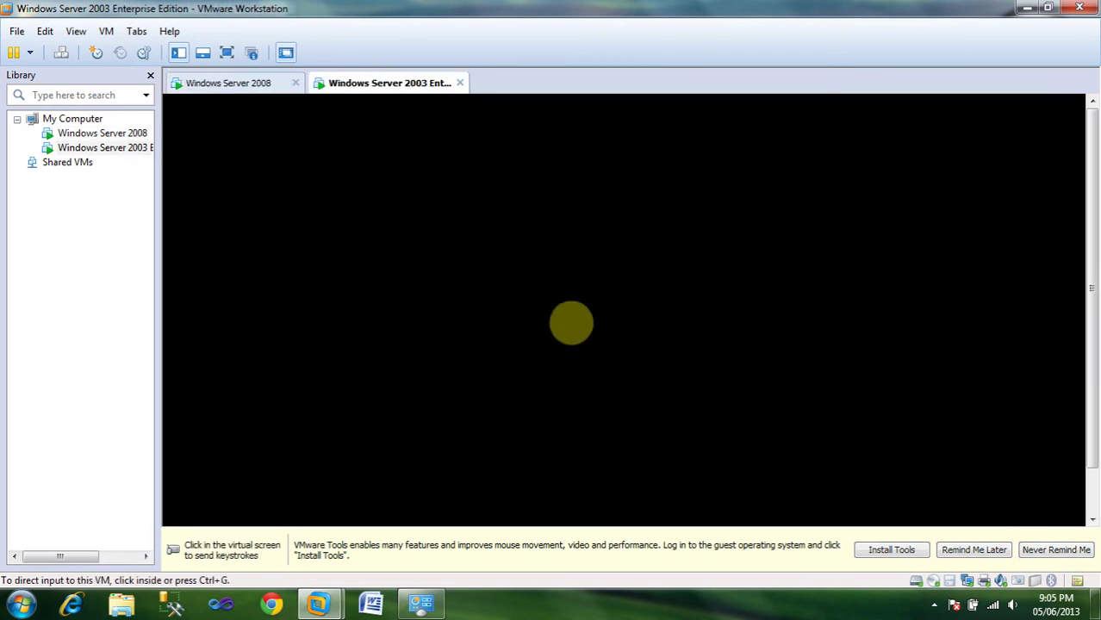
pyautogui.click(571, 323)
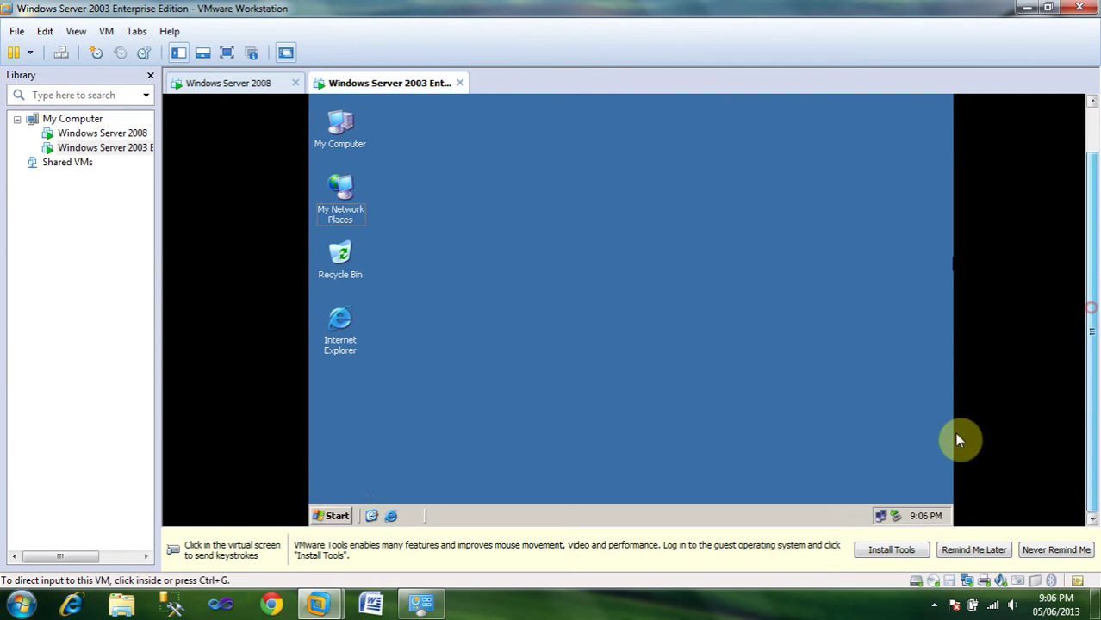
pyautogui.click(329, 516)
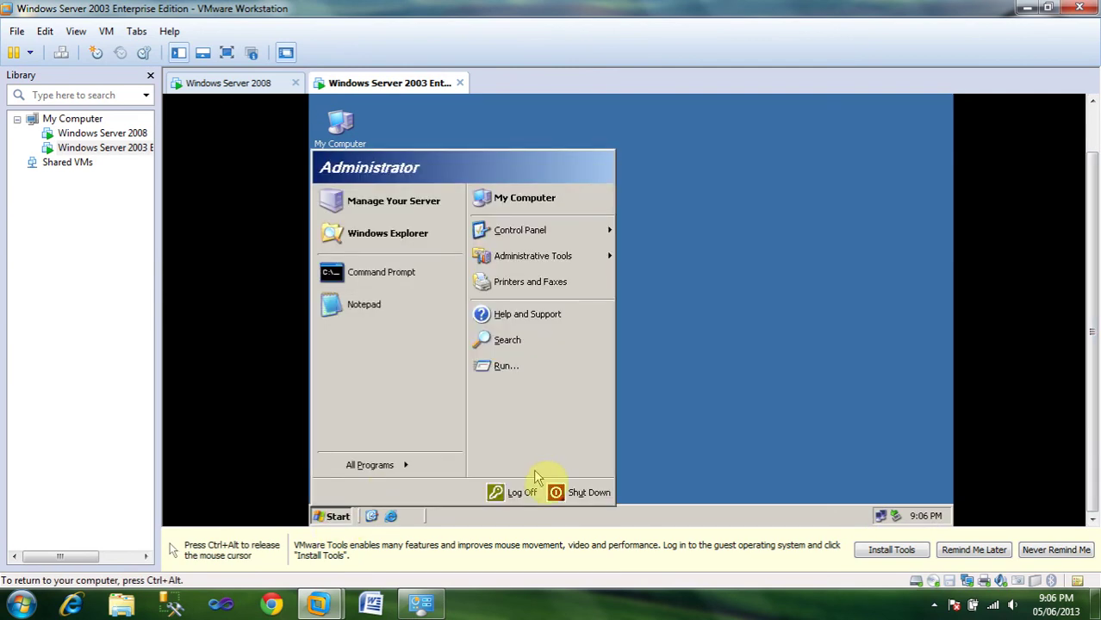
pyautogui.click(704, 430)
# Start a continuous ping to 172.16.1.2 from Windows Server 2003 by editing a previous ping command to ping 172.16.1.2 -t.
pyautogui.press('super+r')
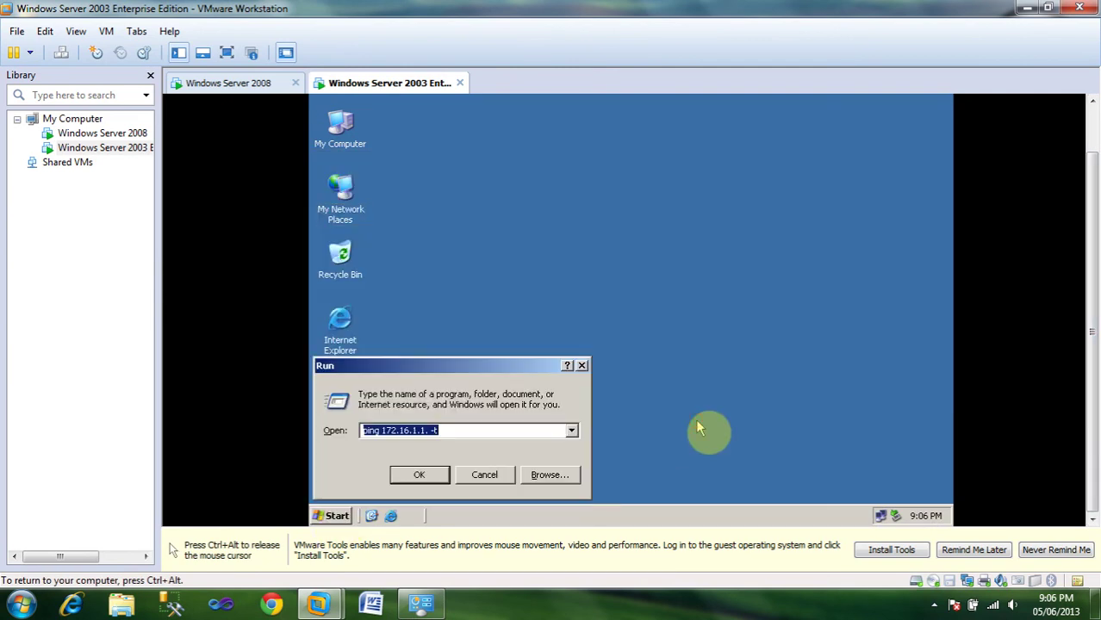
pyautogui.write('ping')
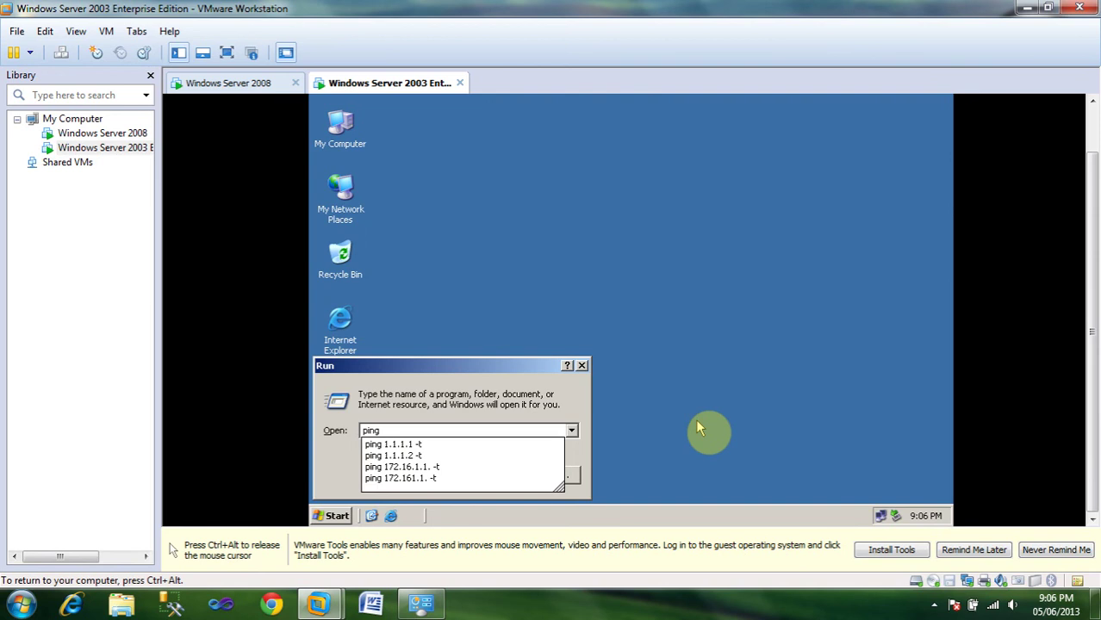
pyautogui.press('Down')
pyautogui.press('Down')
pyautogui.press('Down')
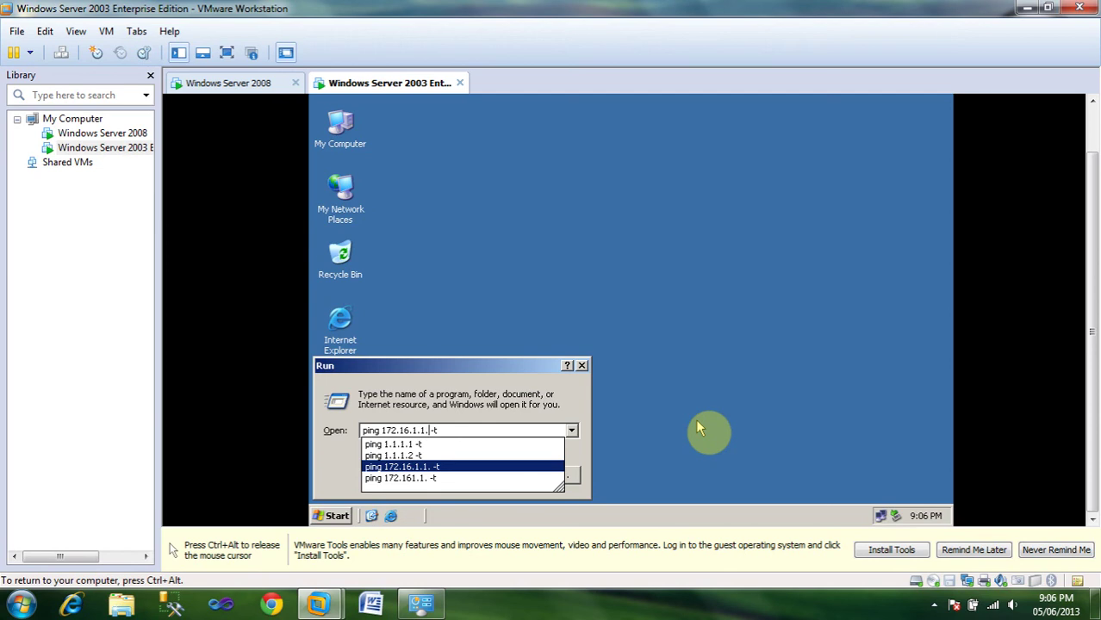
pyautogui.press('Left')
pyautogui.press('Left')
pyautogui.press('Left')
pyautogui.press('BackSpace')
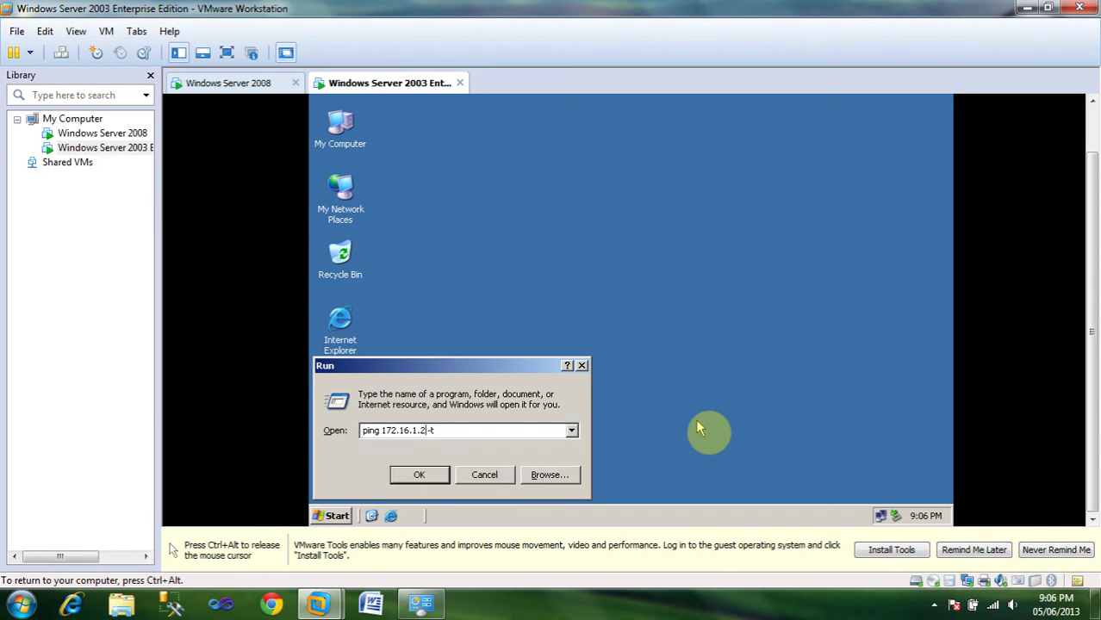
pyautogui.press('Return')
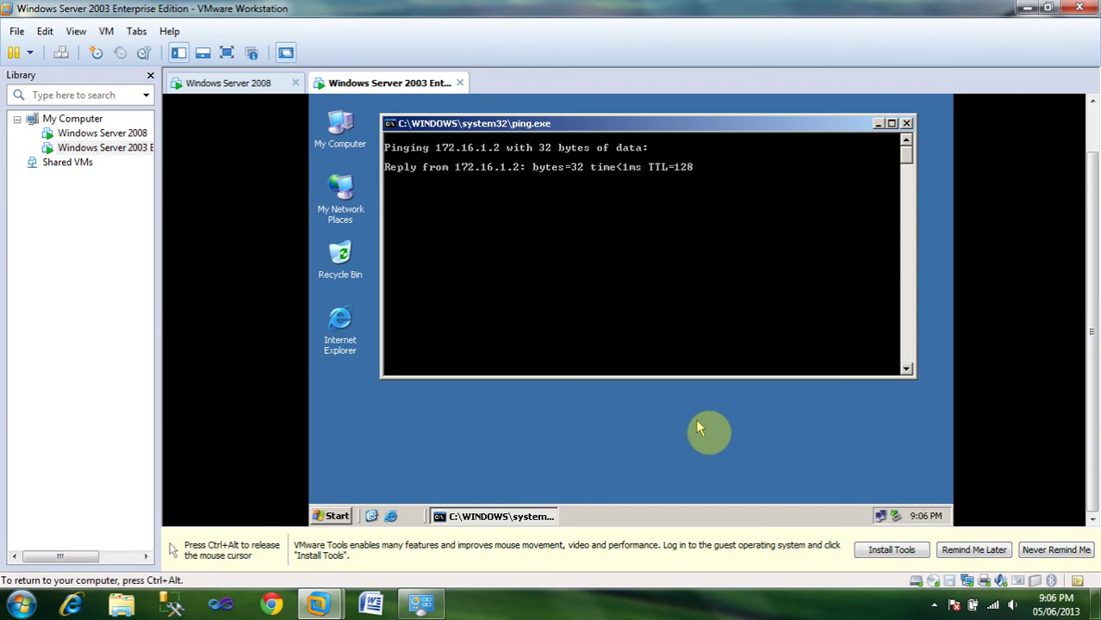
# Start a second continuous ping on Windows Server 2003 by reusing the earlier command ping 1.1.1.1 -t.
pyautogui.press('super+r')
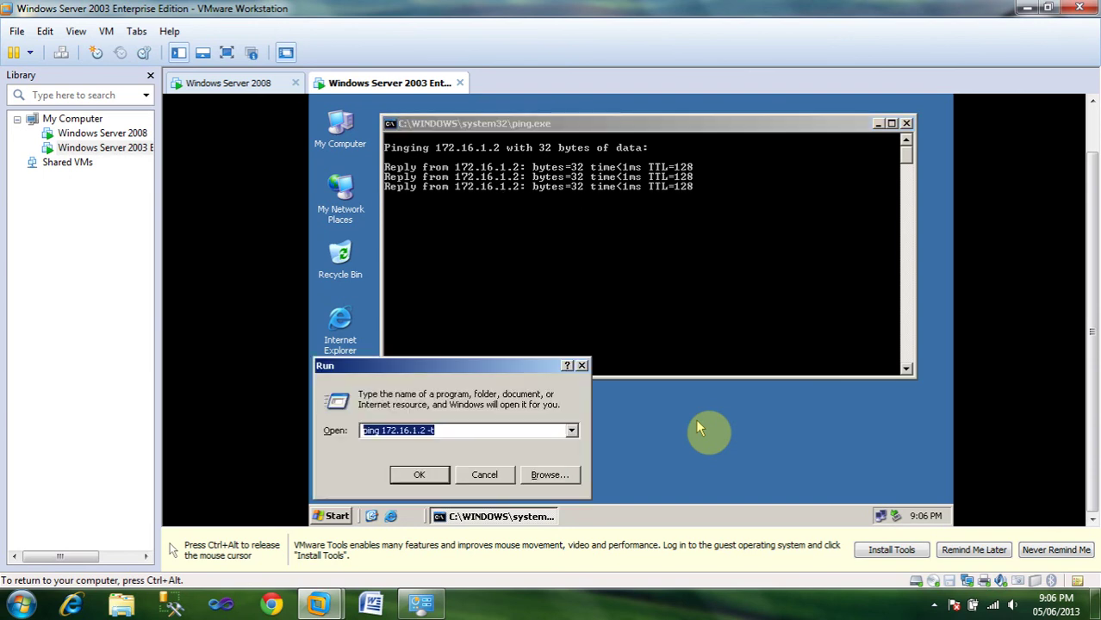
pyautogui.press('Down')
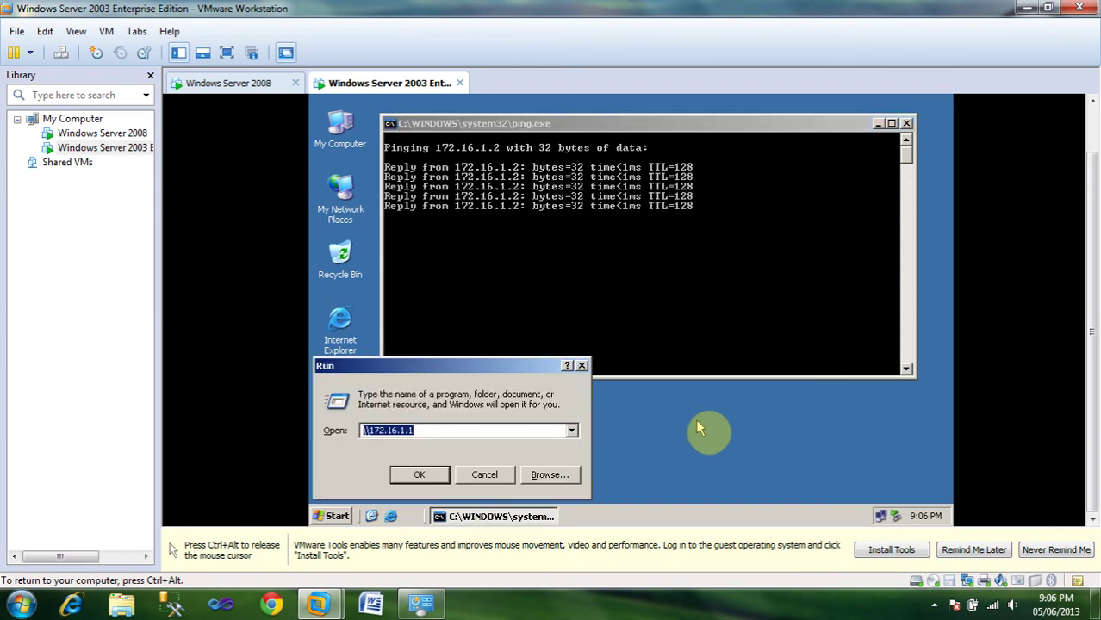
pyautogui.press('Up')
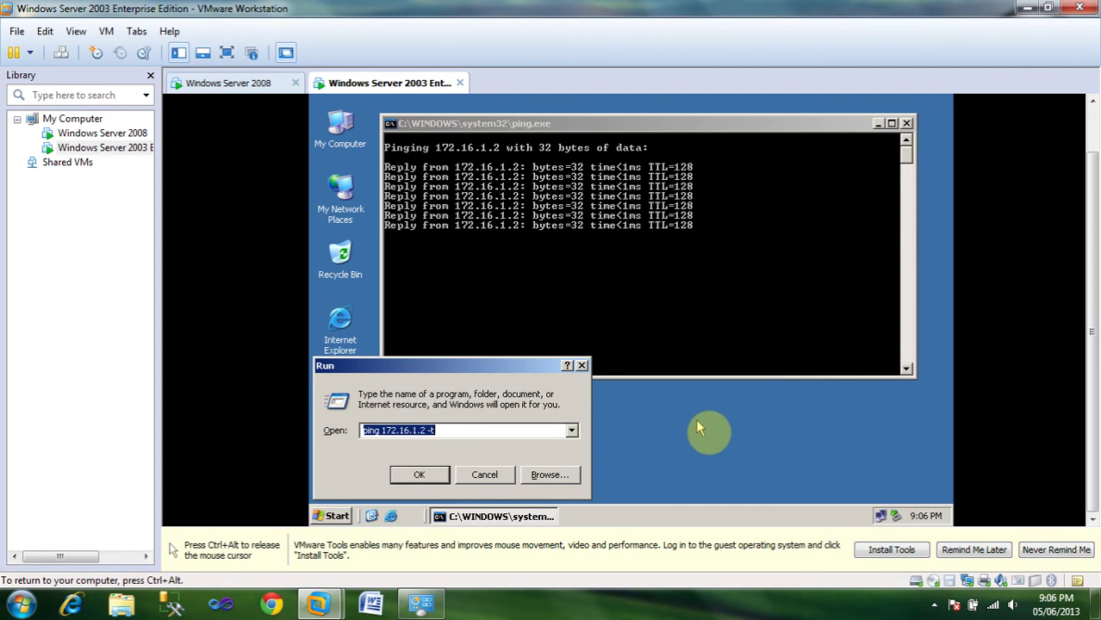
pyautogui.press('Down')
pyautogui.press('Down')
pyautogui.press('Down')
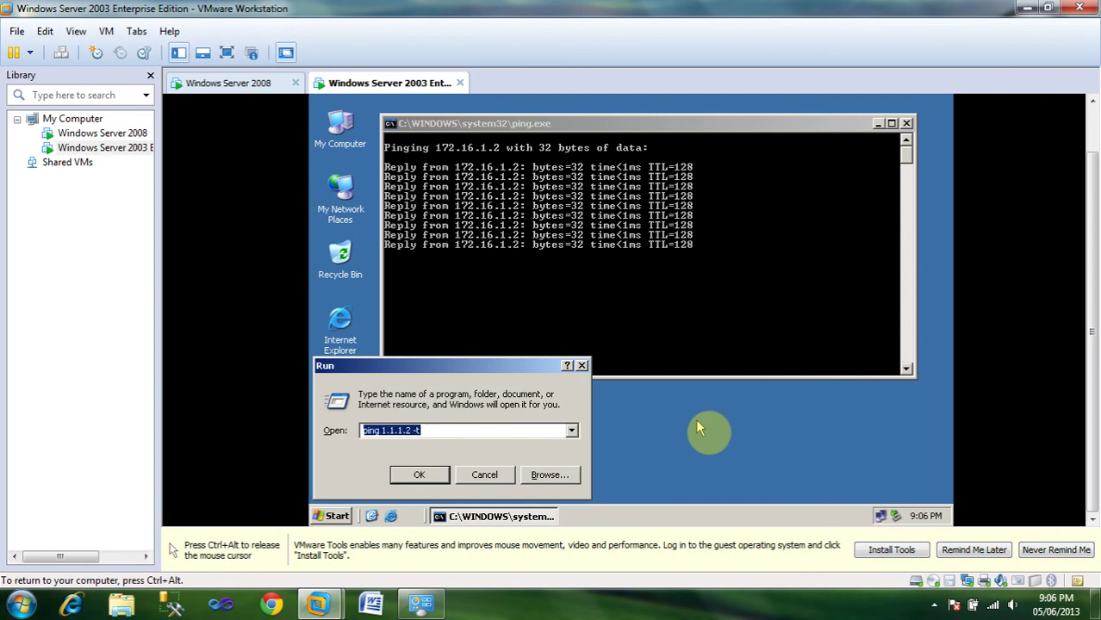
pyautogui.press('Down')
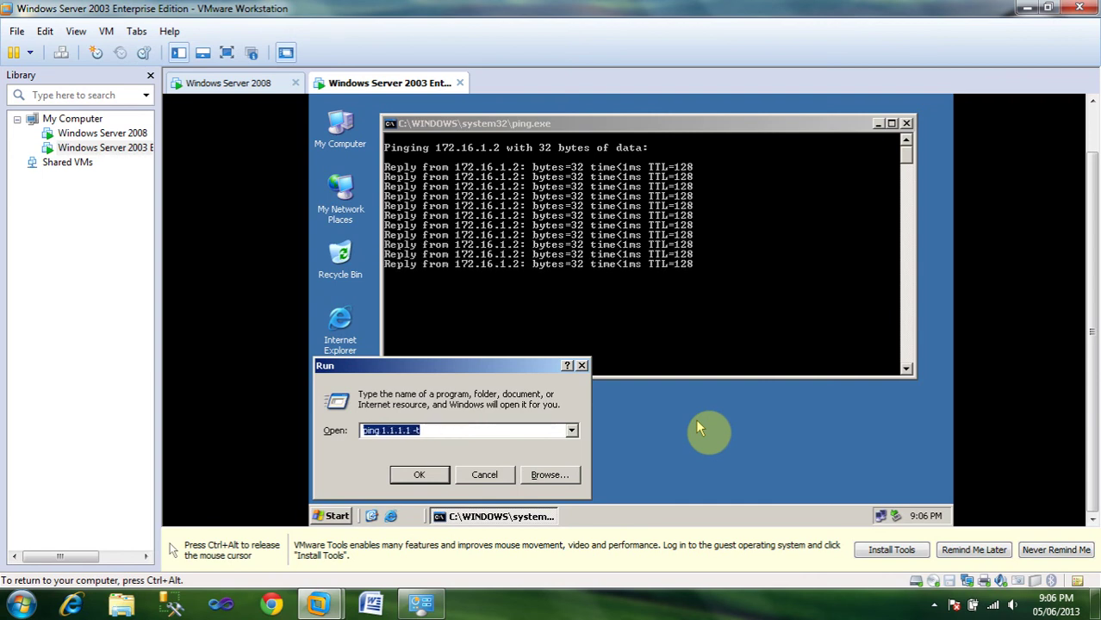
pyautogui.press('Return')
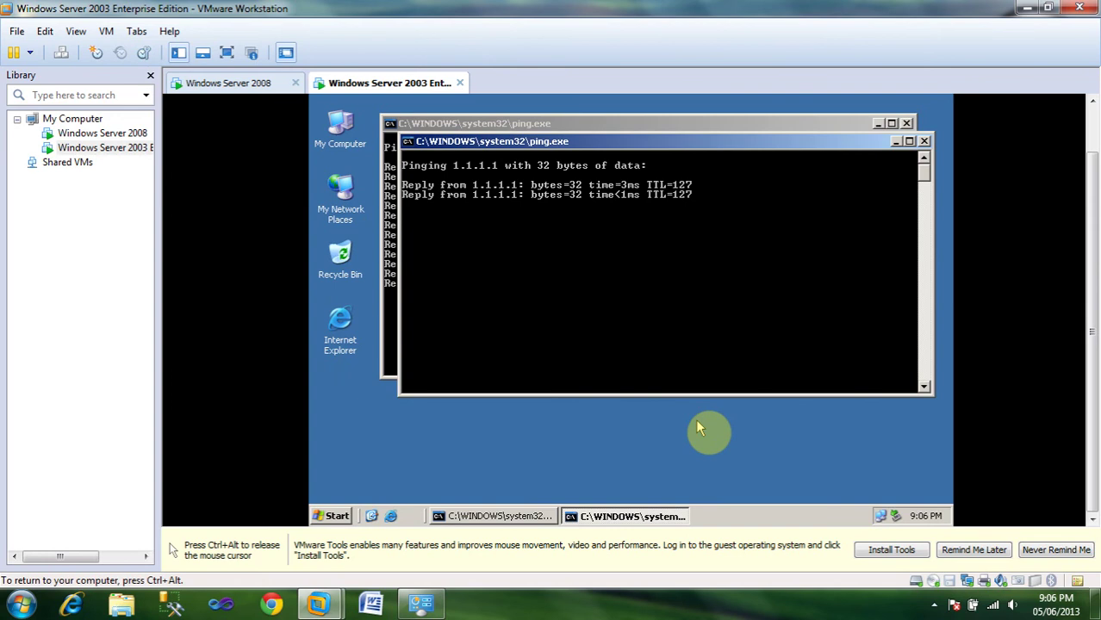
# Look through the command history of the Run dialog on Windows Server 2003 for another ping target.
pyautogui.press('super+r')
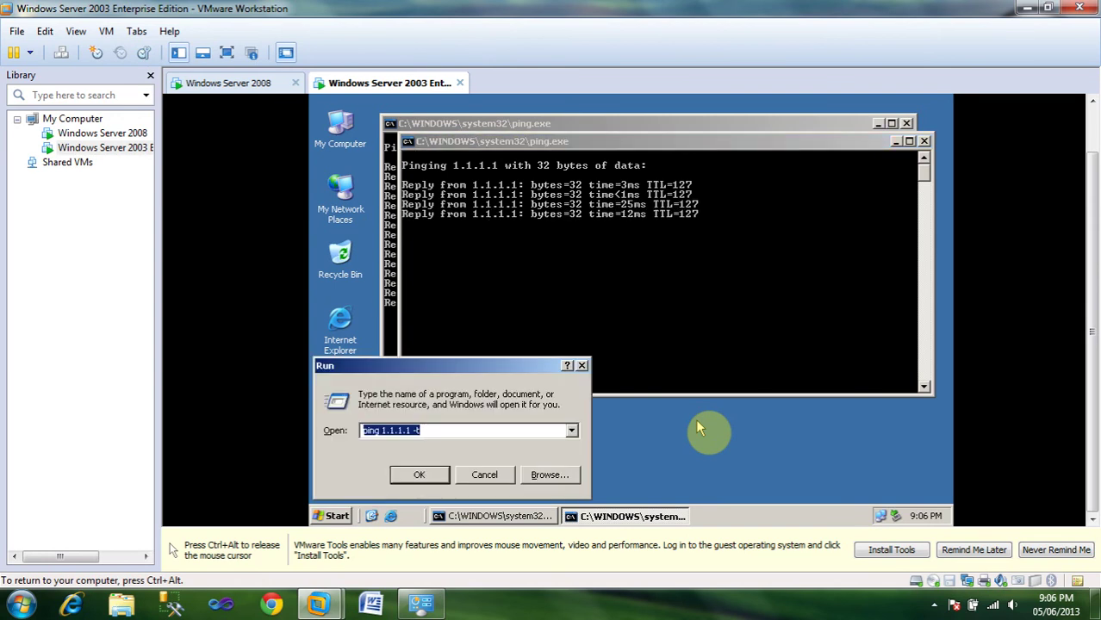
pyautogui.press('Down')
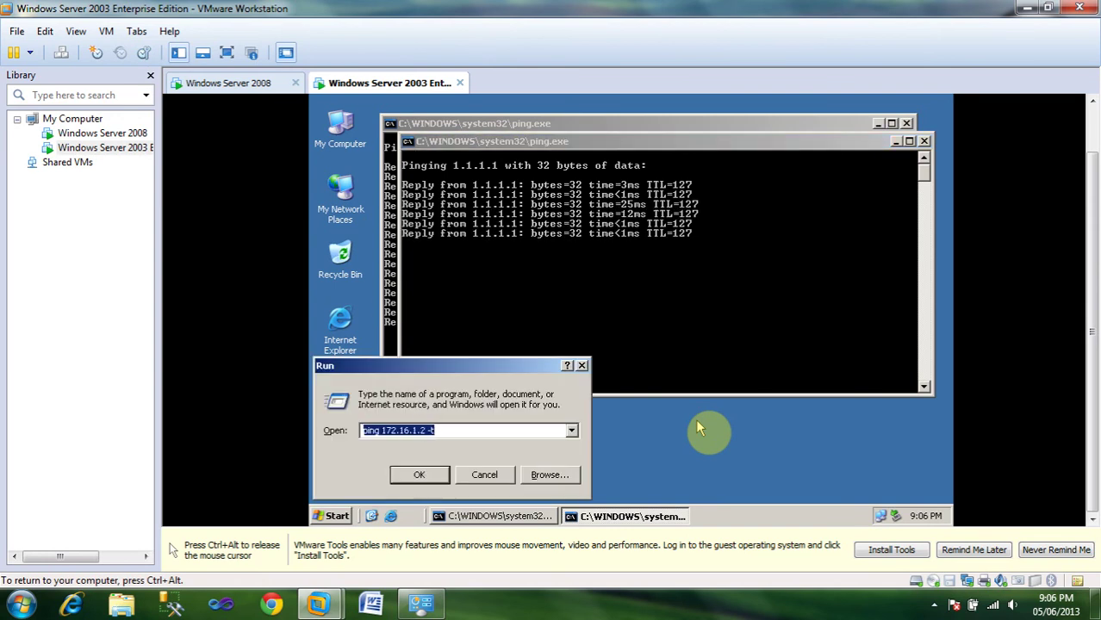
pyautogui.press('Up')
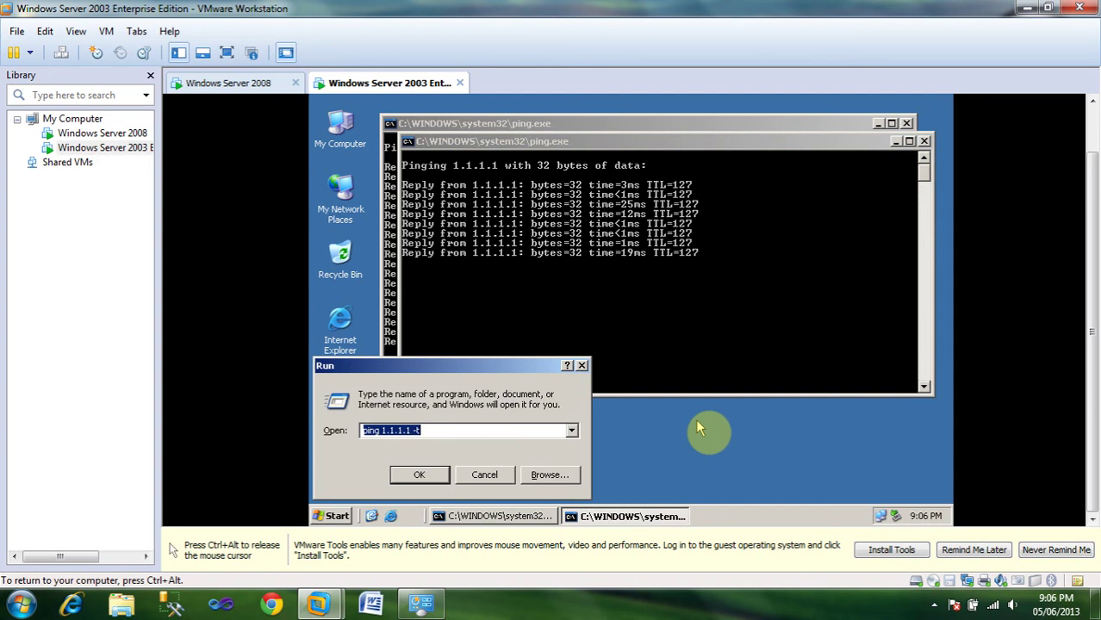
pyautogui.press('Up')
pyautogui.press('Up')
pyautogui.press('Up')
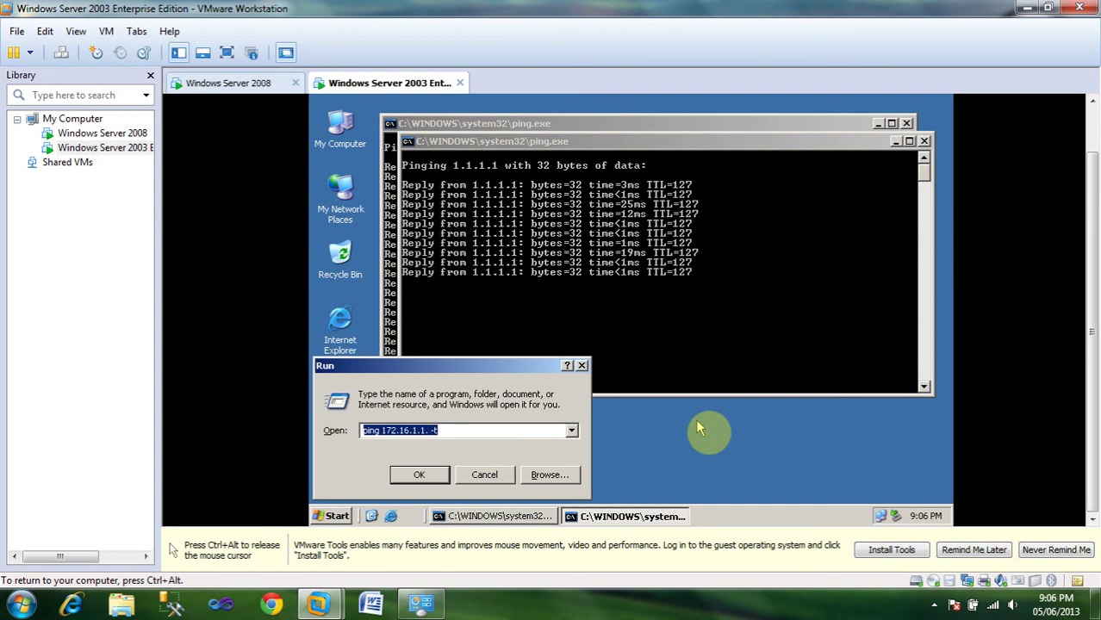
pyautogui.press('Up')
pyautogui.press('Up')
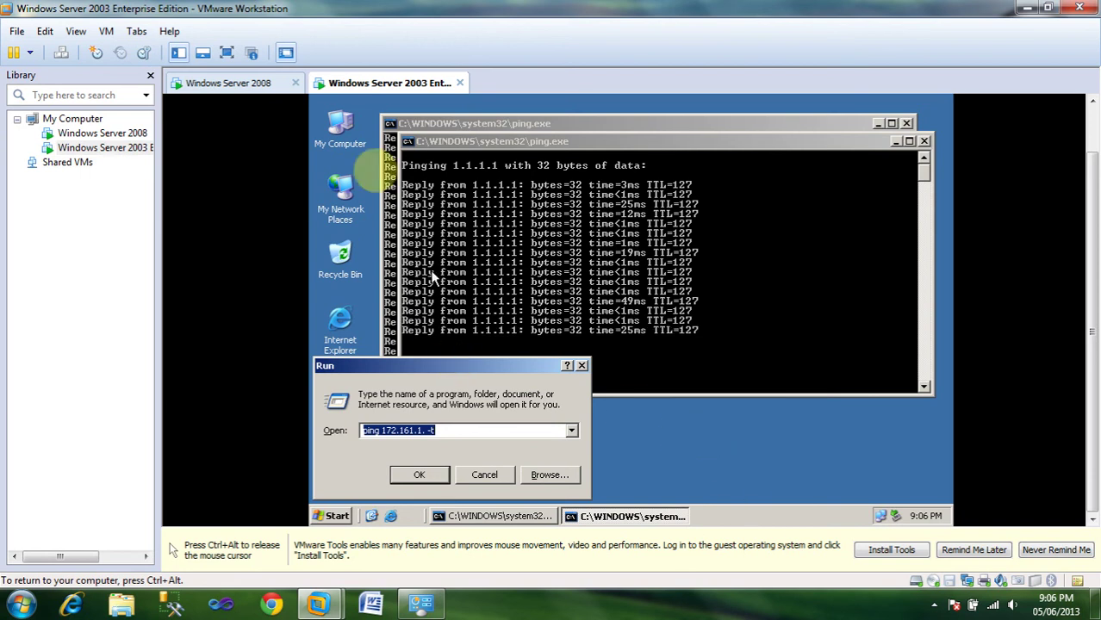
# Disable Routing and Remote Access for the local server on Windows Server 2008, then close its console.
pyautogui.click(230, 83)
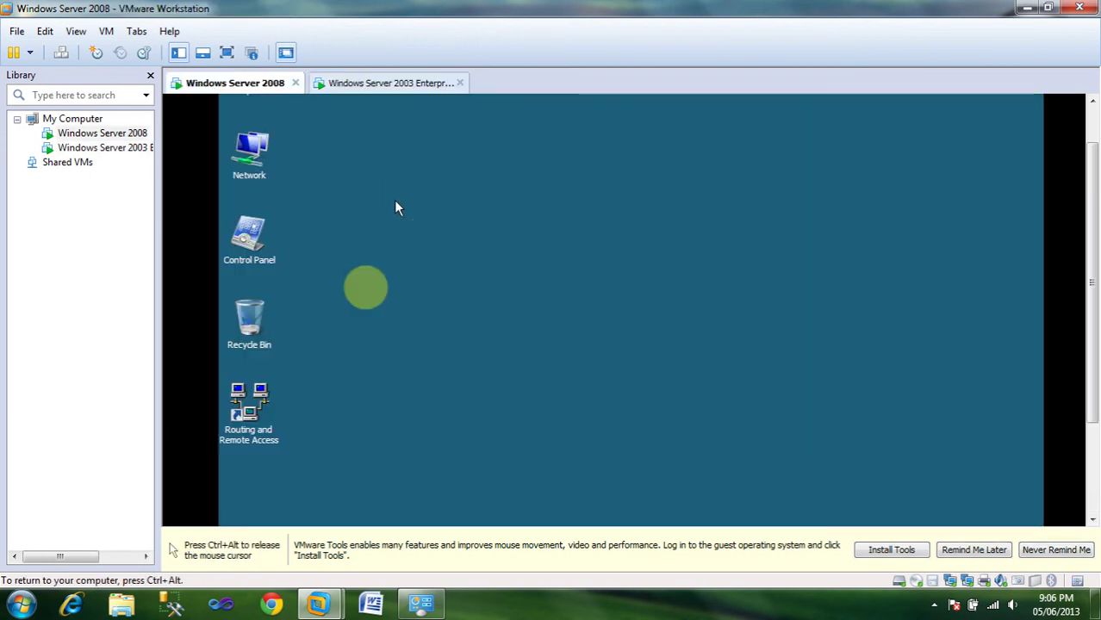
pyautogui.doubleClick(252, 414)
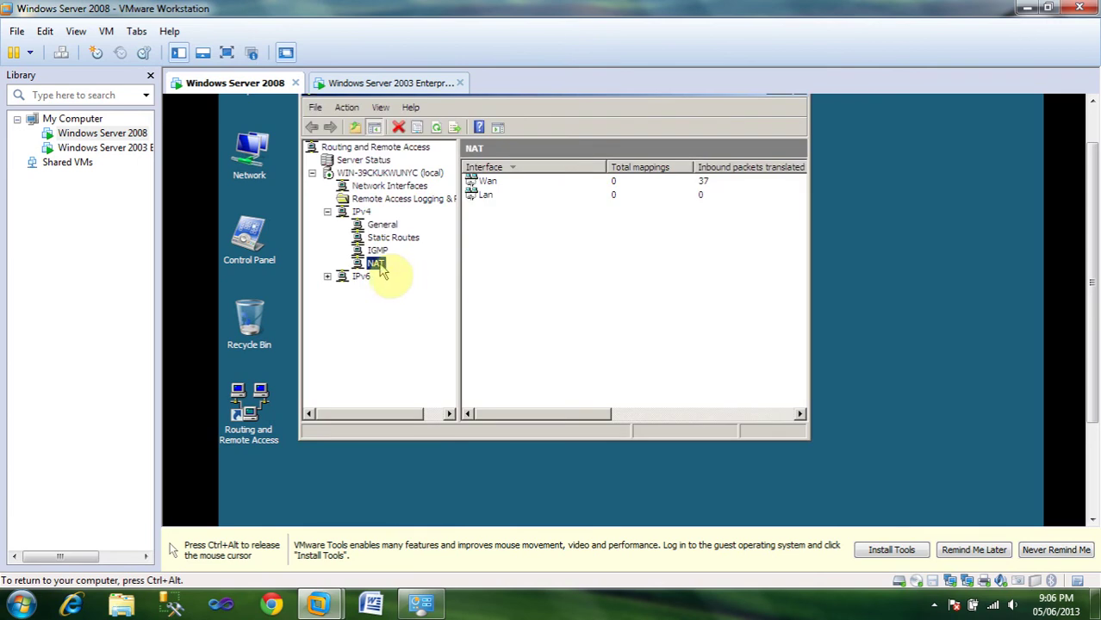
pyautogui.rightClick(382, 270)
pyautogui.rightClick(380, 175)
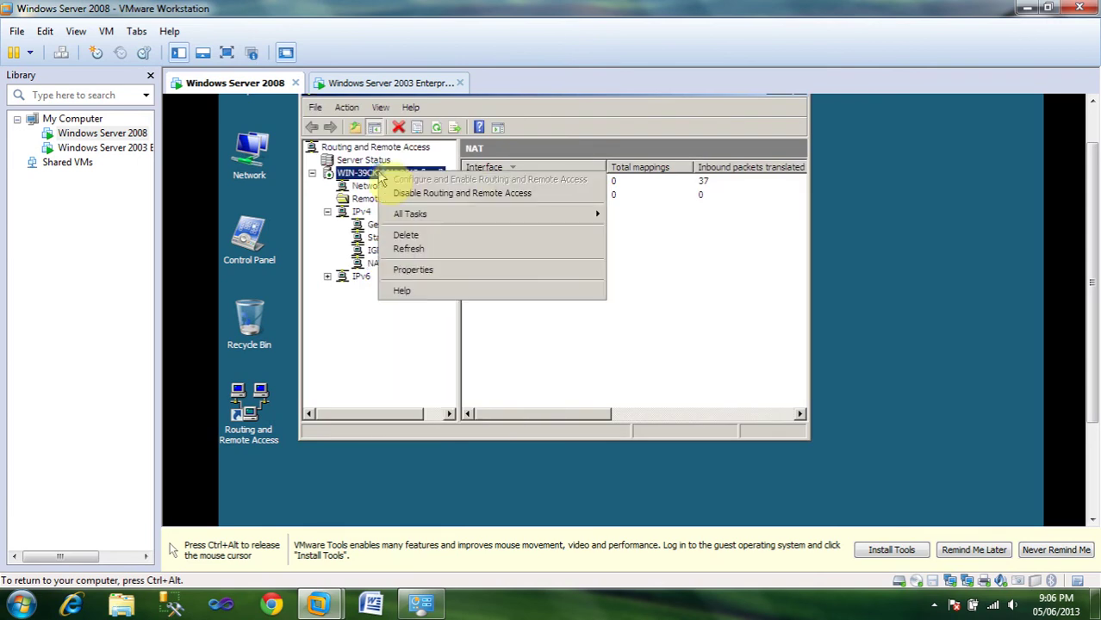
pyautogui.click(493, 194)
pyautogui.click(715, 399)
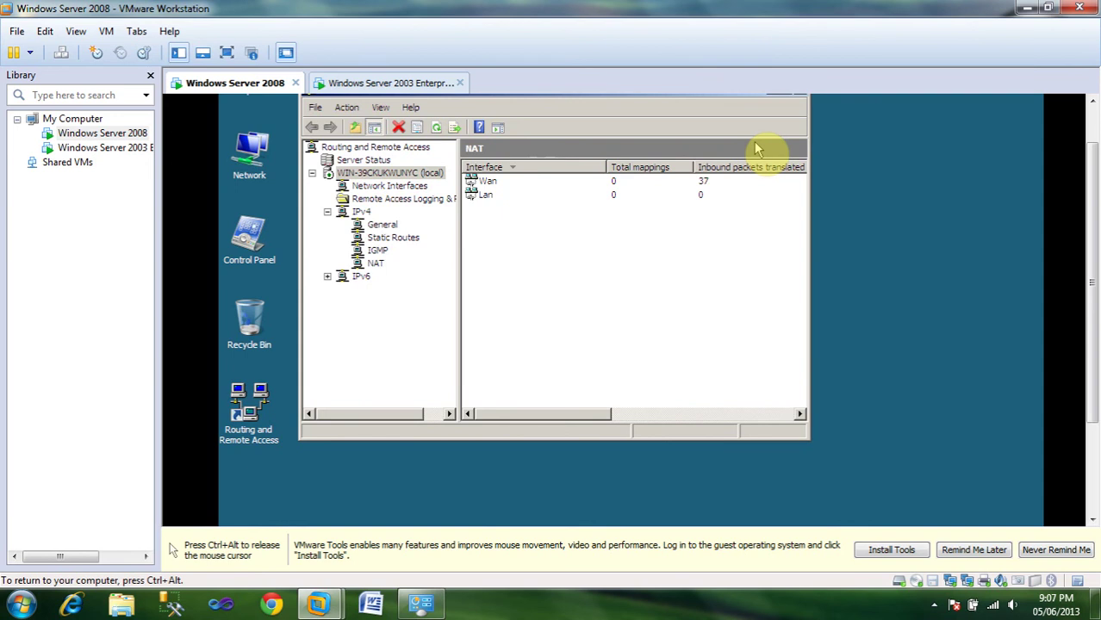
pyautogui.click(389, 173)
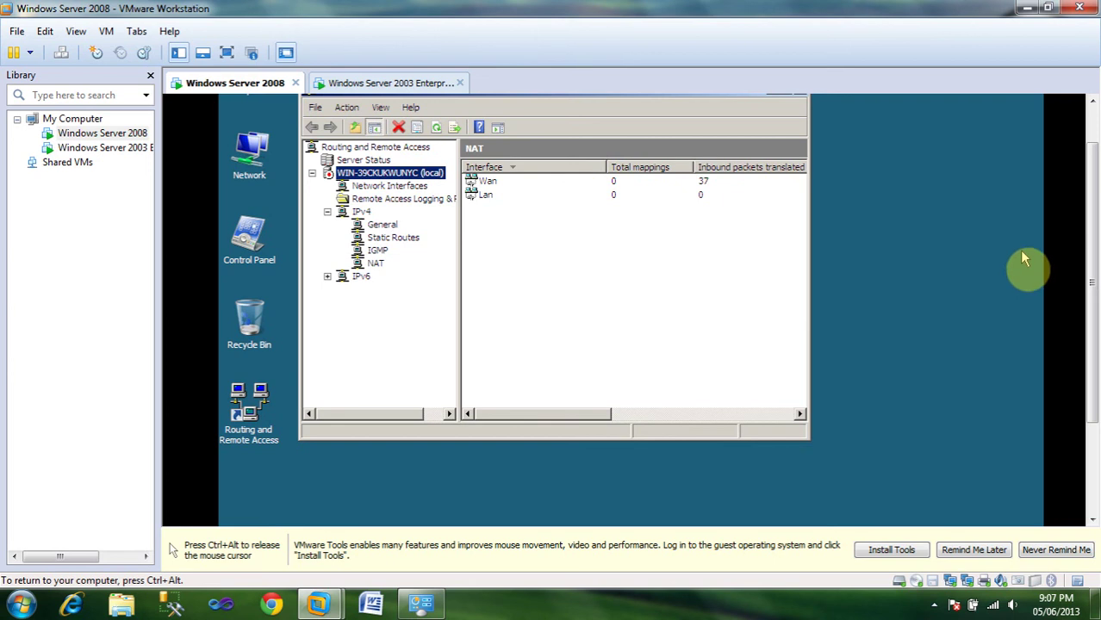
pyautogui.moveTo(1090, 300); pyautogui.dragTo(836, 172)
pyautogui.click(801, 142)
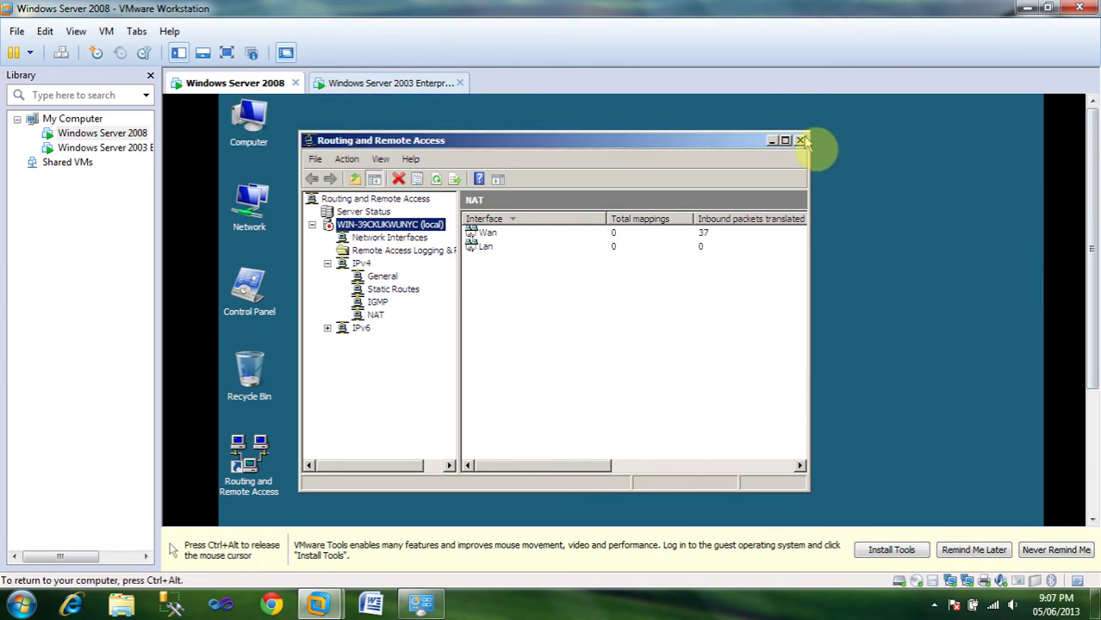
# Switch to Windows Server 2003 and reposition the window of the running 1.1.1.1 ping to check its replies.
pyautogui.hotkey('ctrl', 'alt')
pyautogui.click(422, 83)
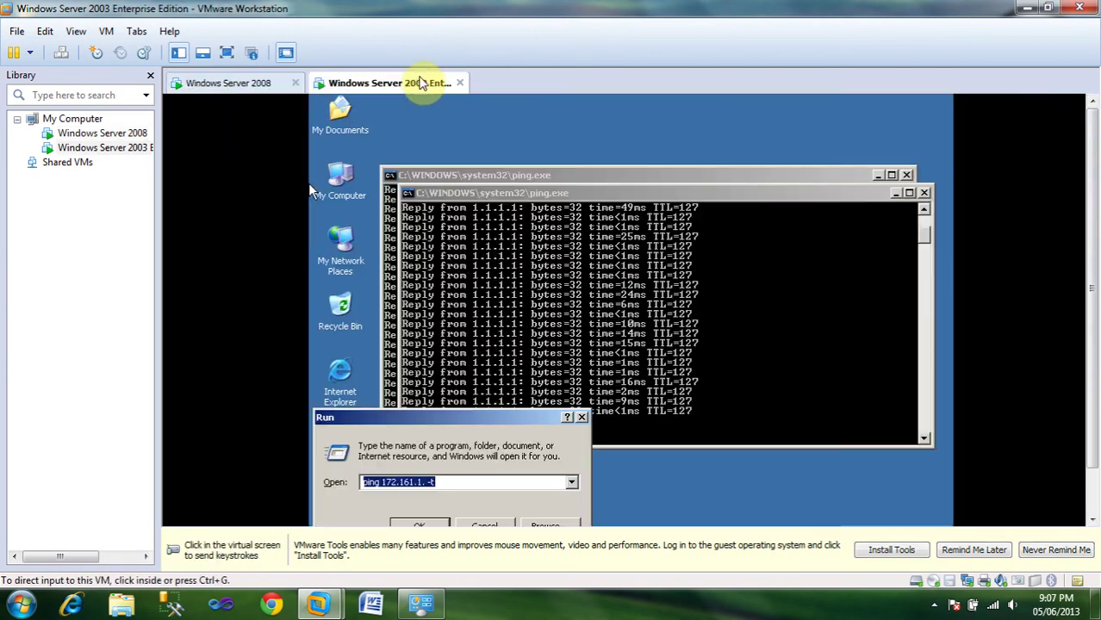
pyautogui.click(492, 290)
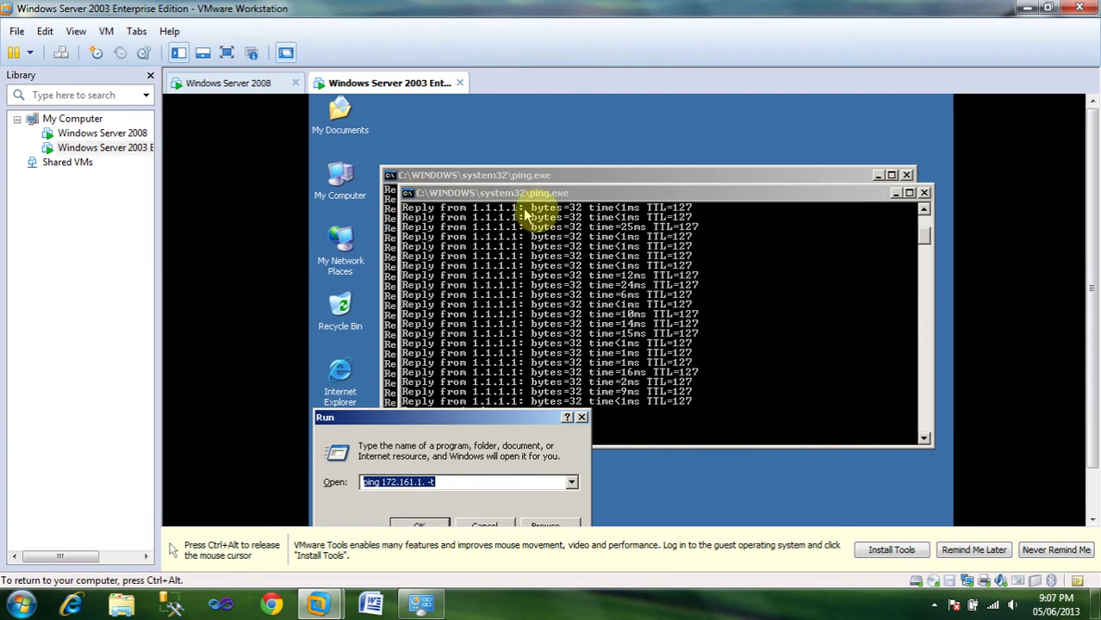
pyautogui.click(545, 193)
pyautogui.moveTo(544, 193); pyautogui.dragTo(599, 177)
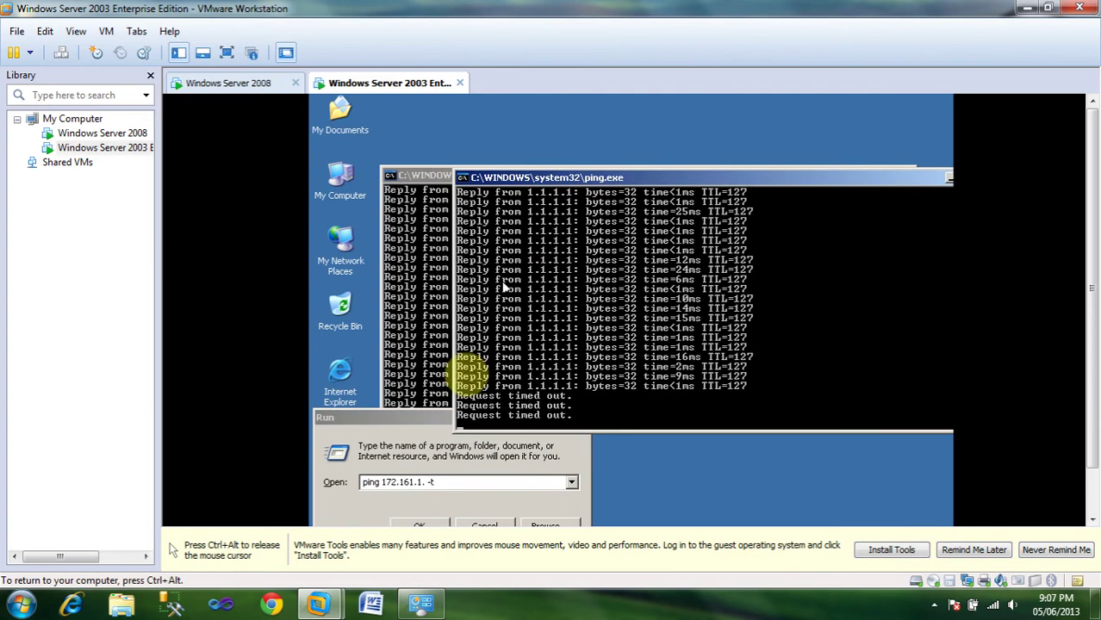
# Start a continuous ping to 1.1.1.2 on Windows Server 2003 by reusing the earlier Run command ping 1.1.1.2 -t.
pyautogui.click(465, 495)
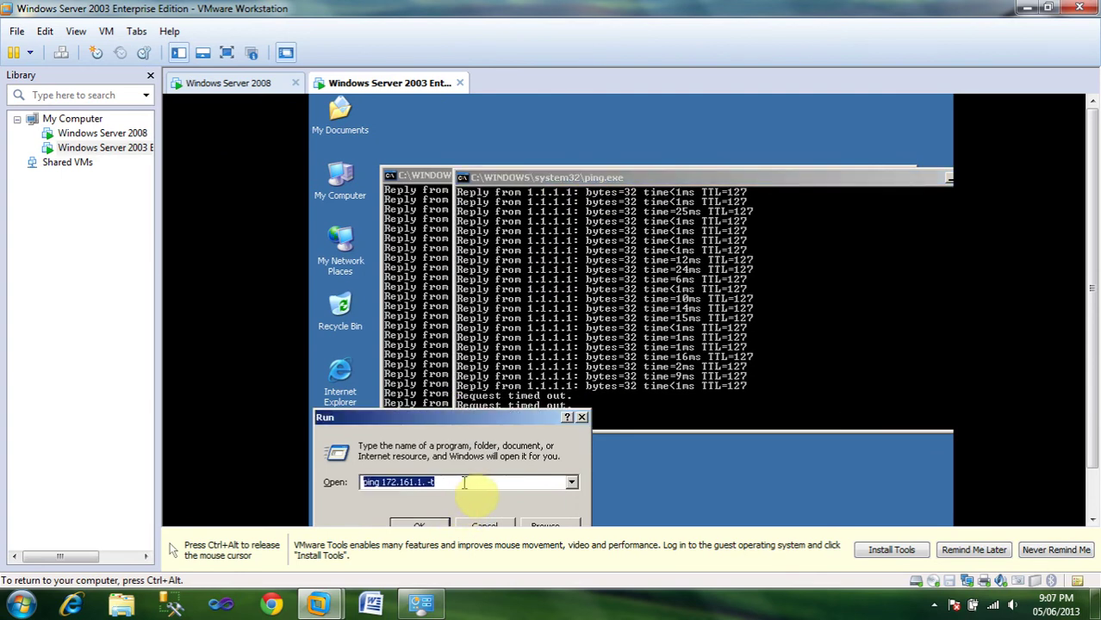
pyautogui.press('Down')
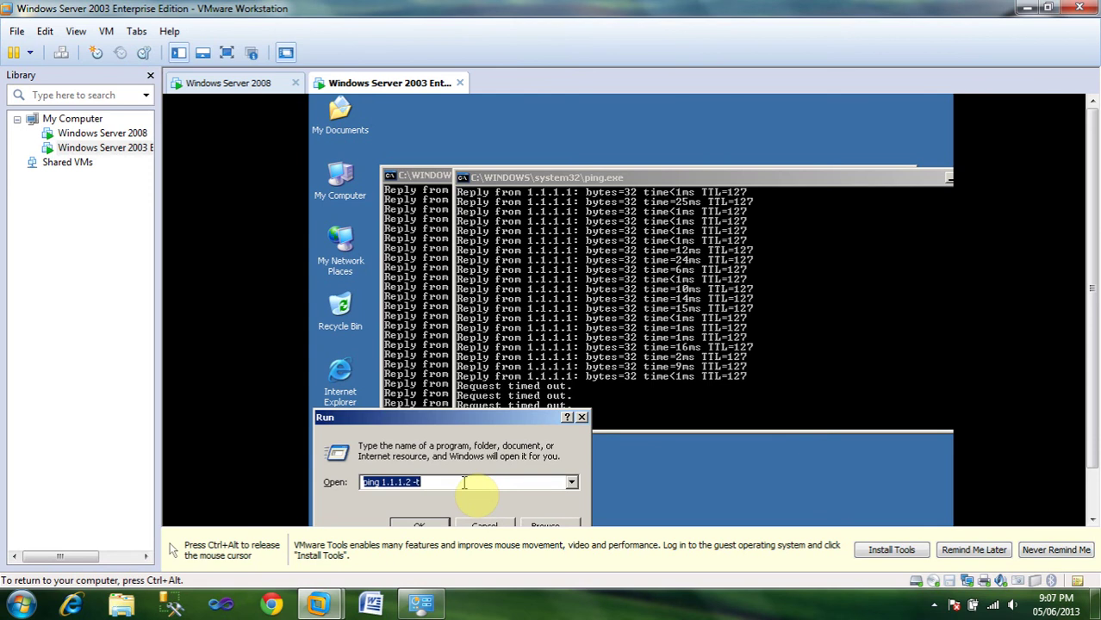
pyautogui.press('Return')
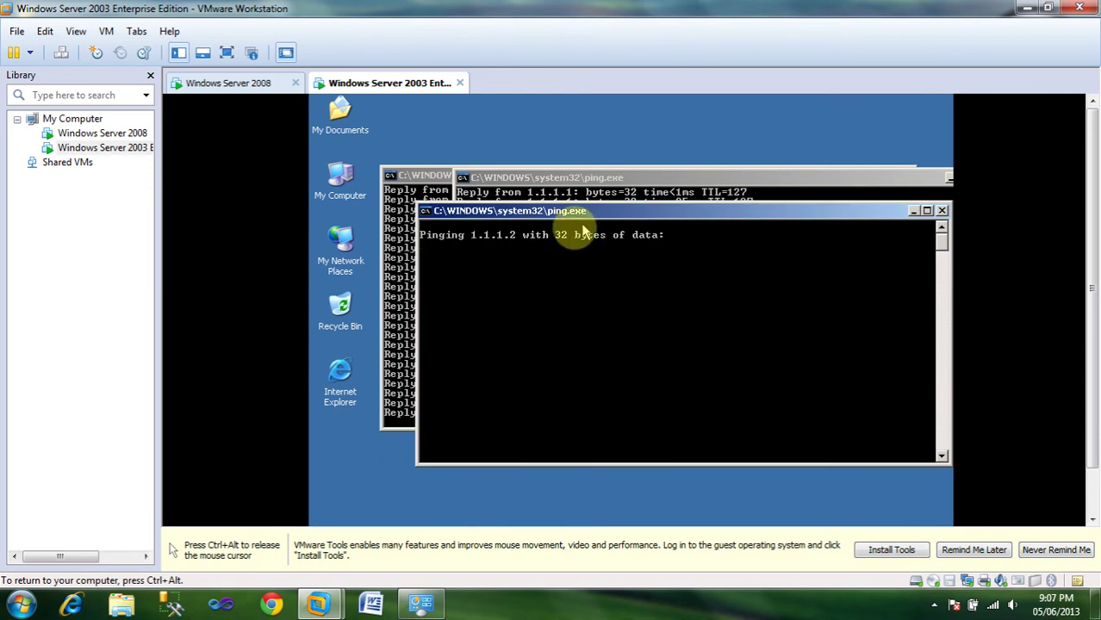
# Arrange the 172.16.1.2, 1.1.1.1 and 1.1.1.2 ping windows on the desktop to compare their replies.
pyautogui.moveTo(547, 216); pyautogui.dragTo(763, 217)
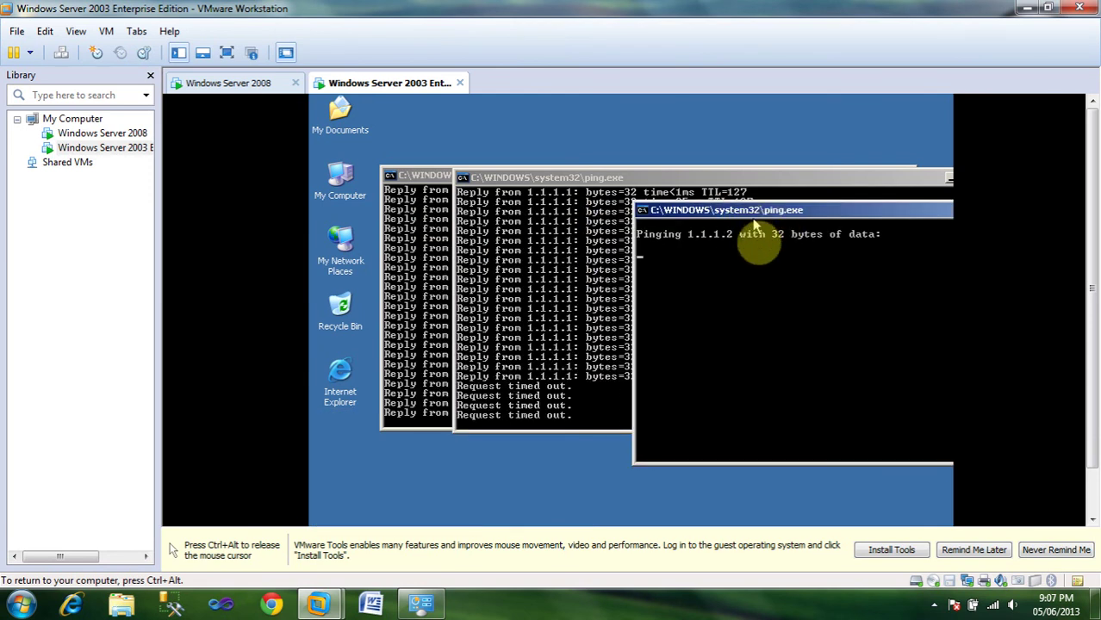
pyautogui.moveTo(426, 177); pyautogui.dragTo(458, 233)
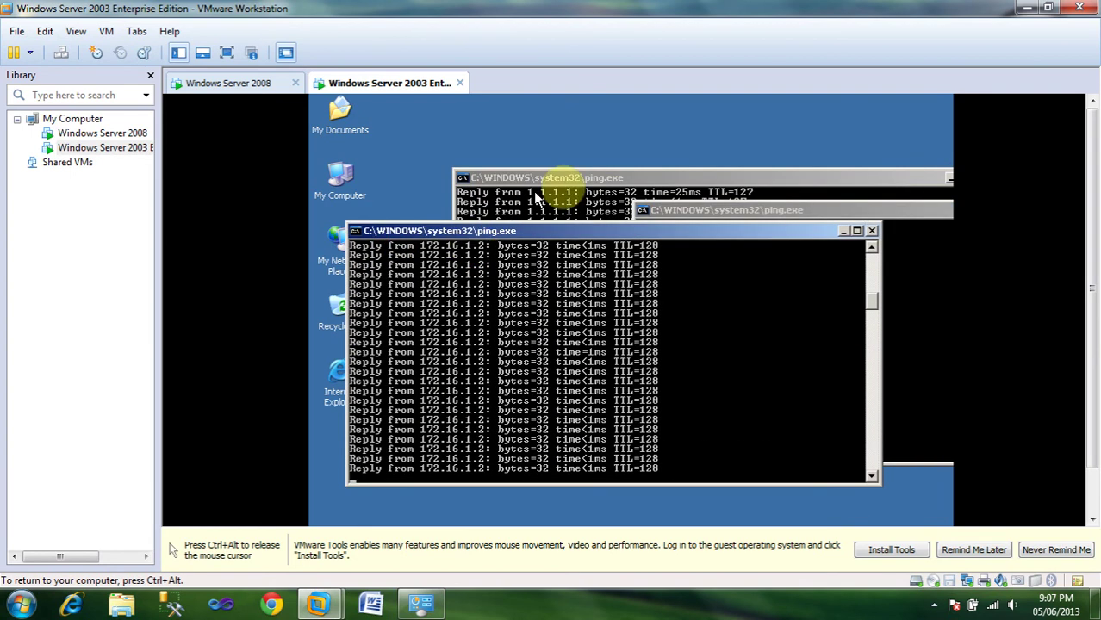
pyautogui.moveTo(558, 179); pyautogui.dragTo(549, 145)
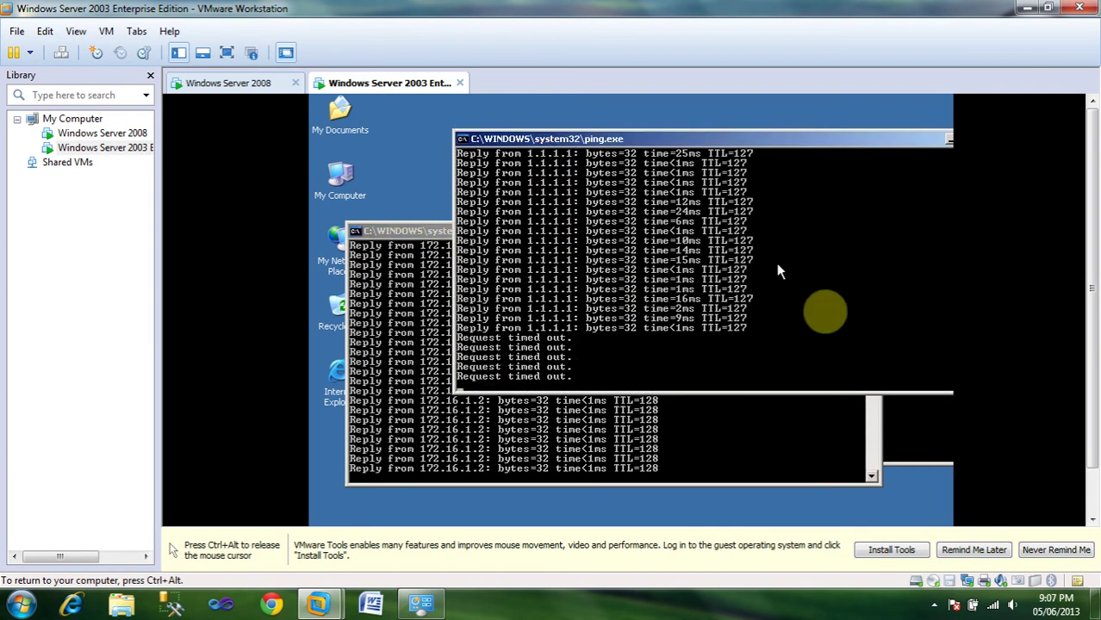
pyautogui.click(905, 444)
pyautogui.moveTo(829, 223); pyautogui.dragTo(633, 117)
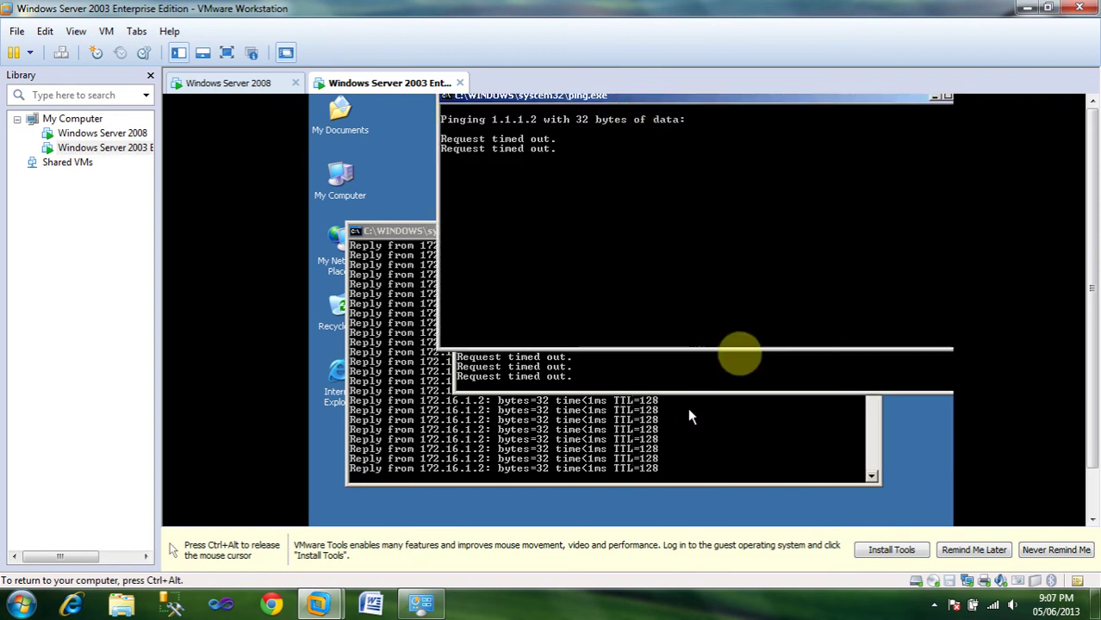
# Return to the Windows Server 2008 virtual machine and reopen the Routing and Remote Access console.
pyautogui.hotkey('ctrl', 'alt')
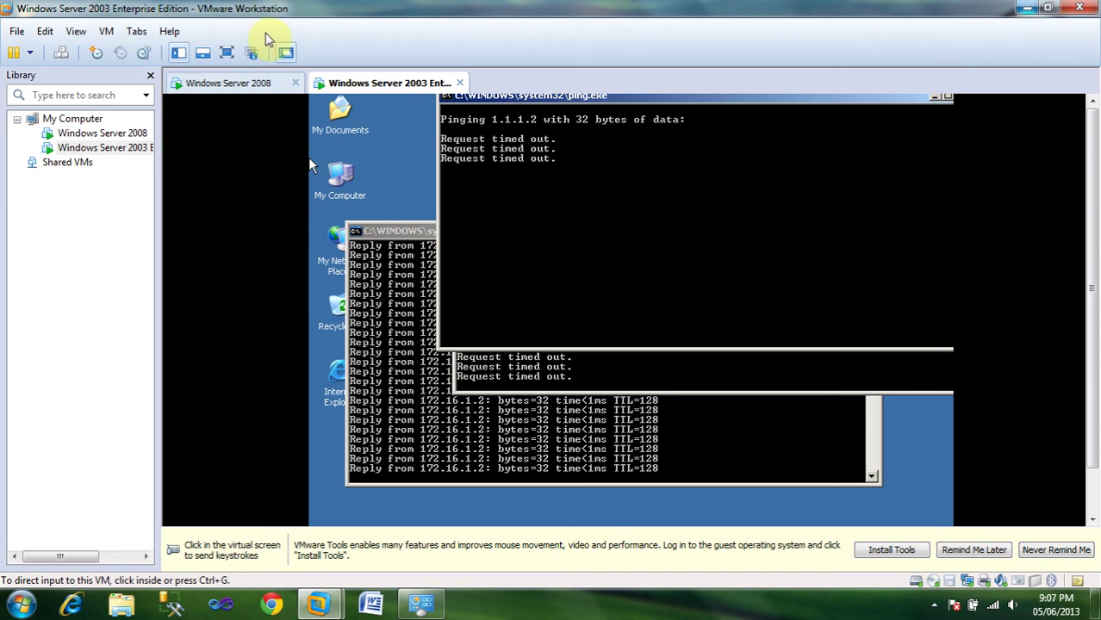
pyautogui.click(205, 84)
pyautogui.click(307, 206)
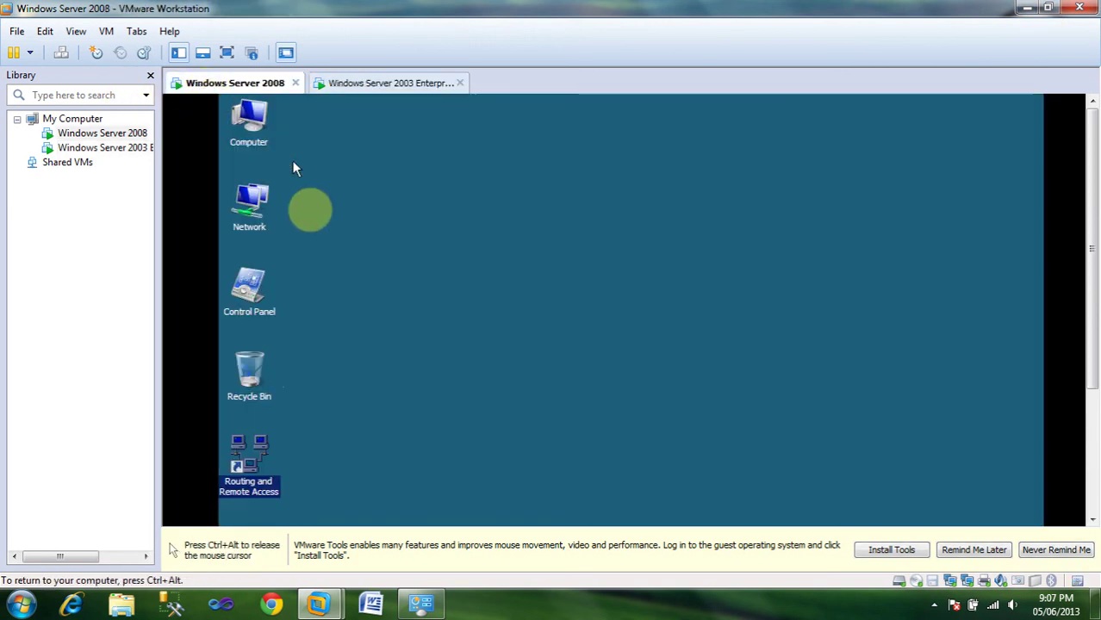
pyautogui.click(257, 476)
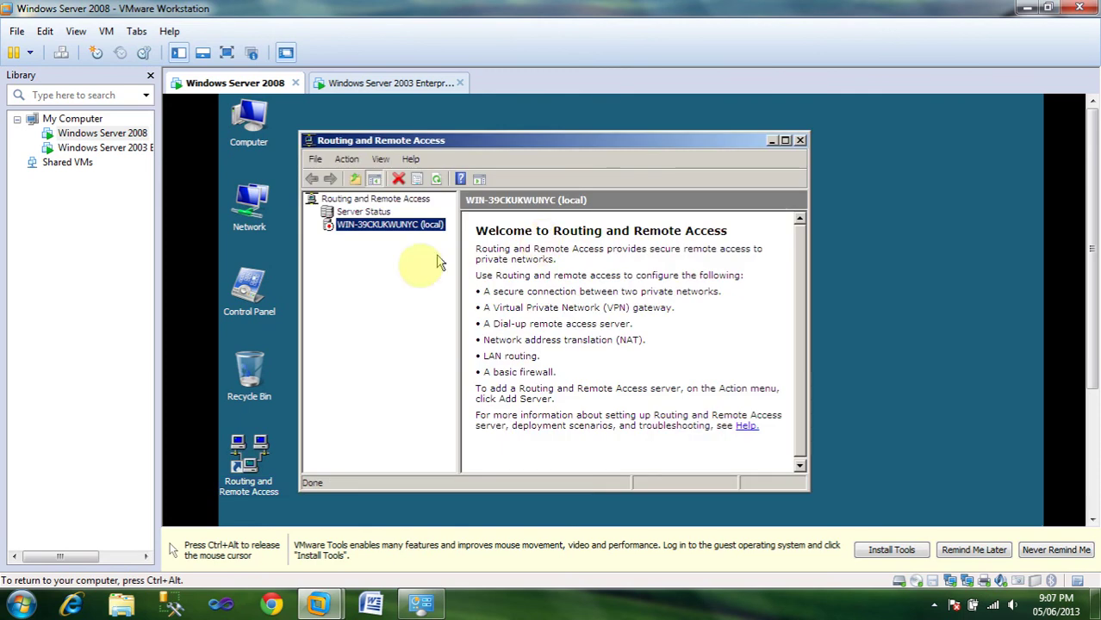
# Run the Routing and Remote Access Server Setup Wizard for the local server, choosing Custom configuration with NAT as the service.
pyautogui.rightClick(358, 214)
pyautogui.click(360, 228)
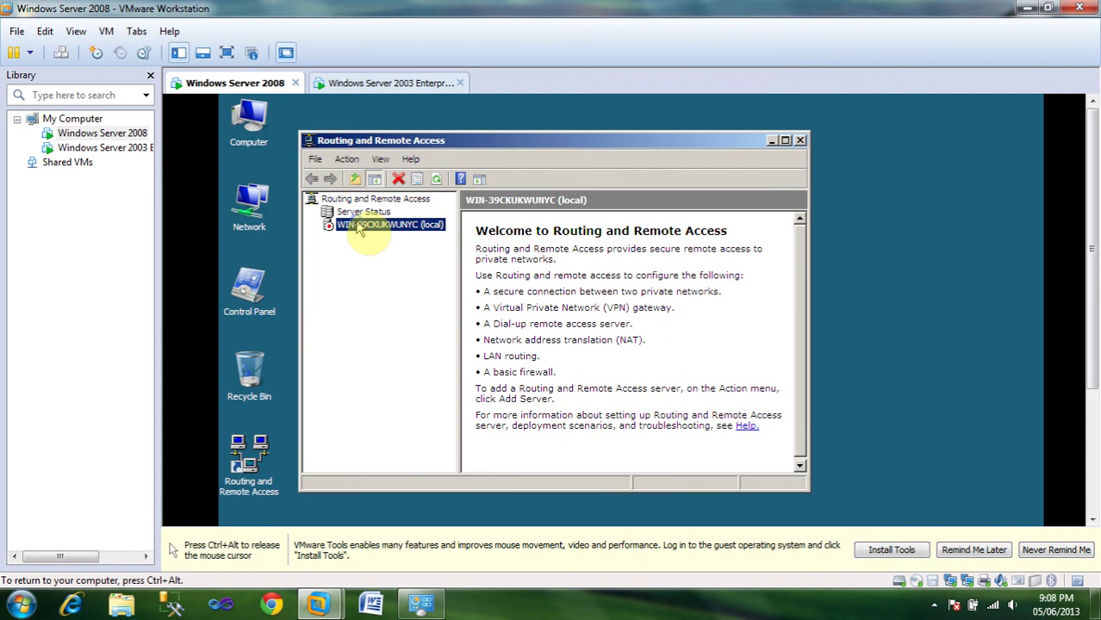
pyautogui.rightClick(360, 225)
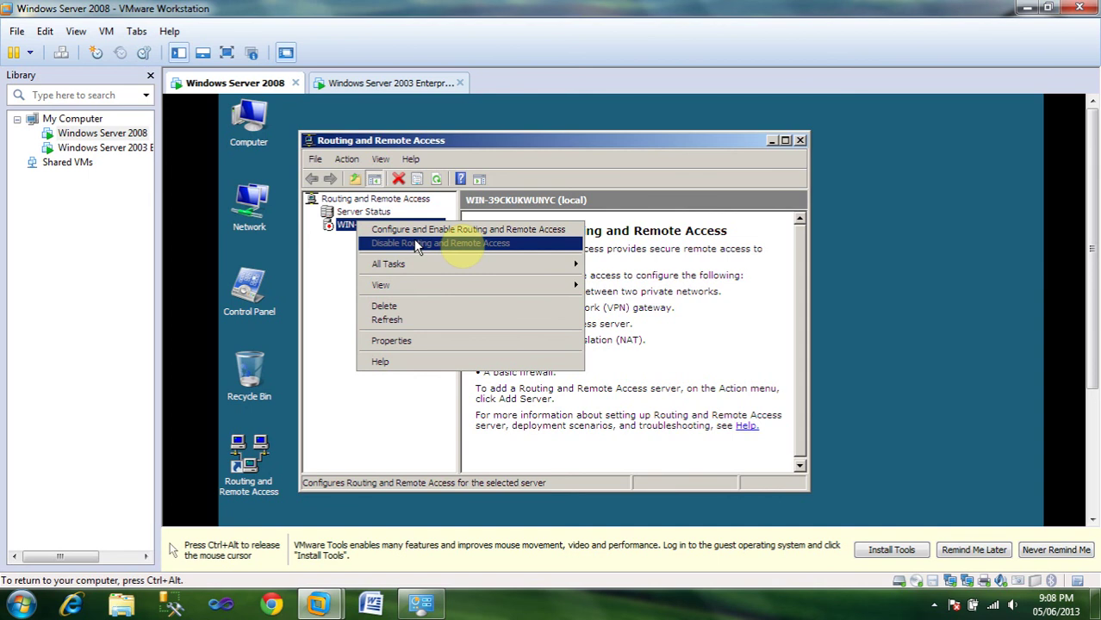
pyautogui.click(493, 229)
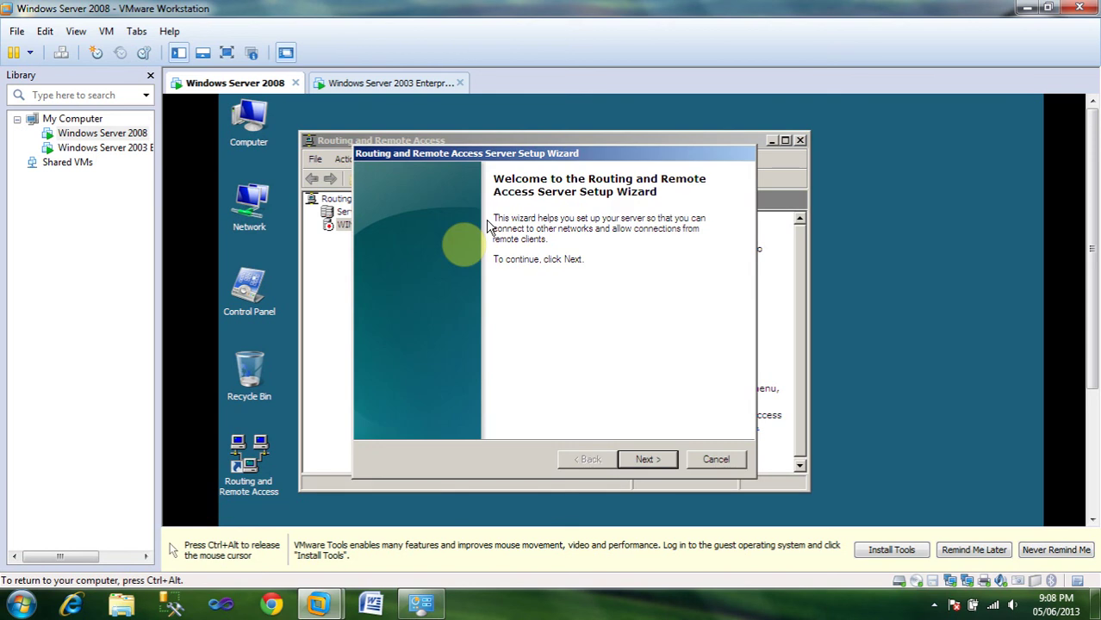
pyautogui.click(662, 458)
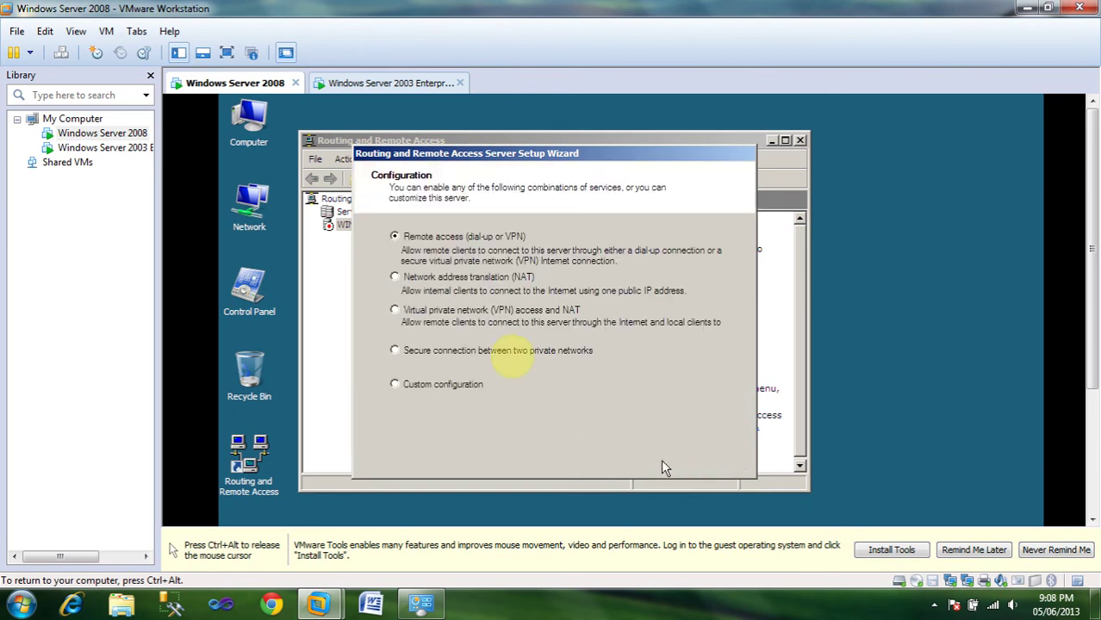
pyautogui.click(460, 386)
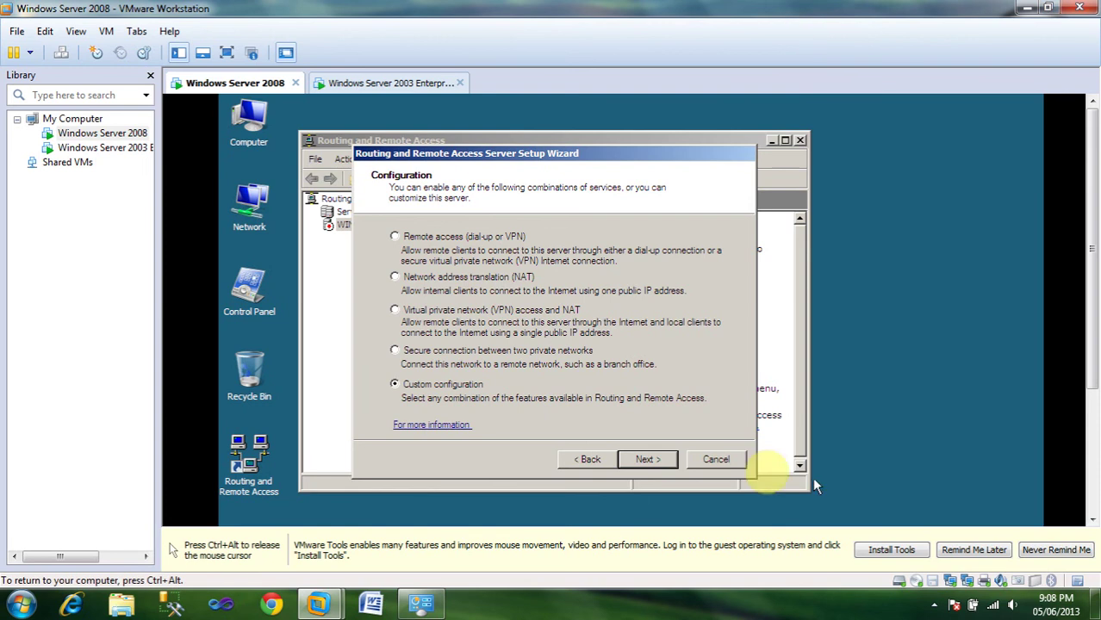
pyautogui.click(646, 459)
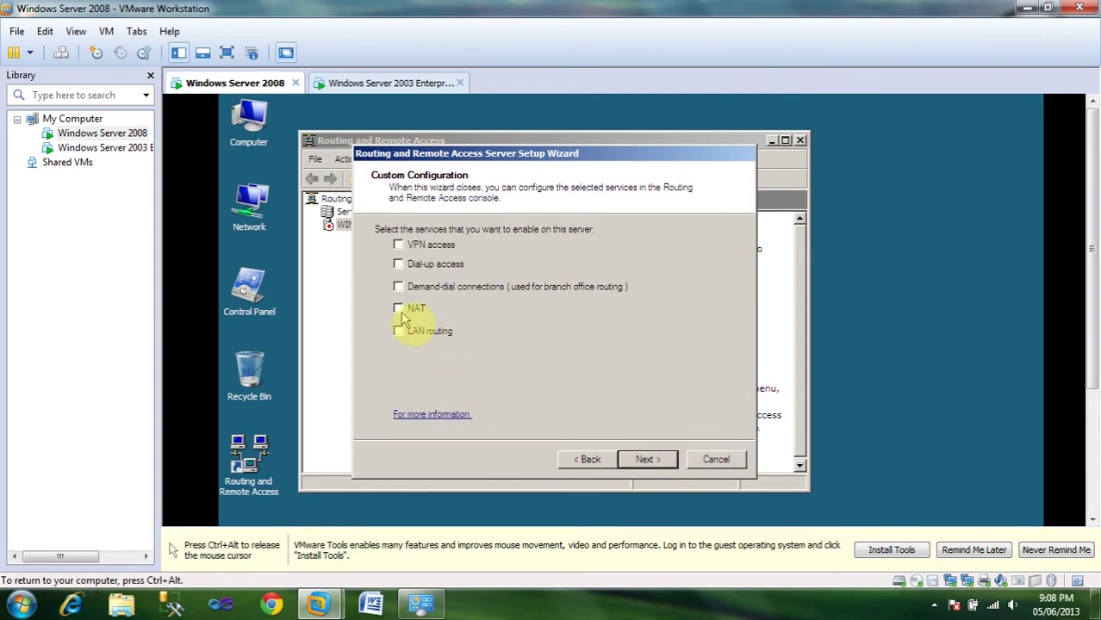
pyautogui.click(399, 310)
pyautogui.click(659, 465)
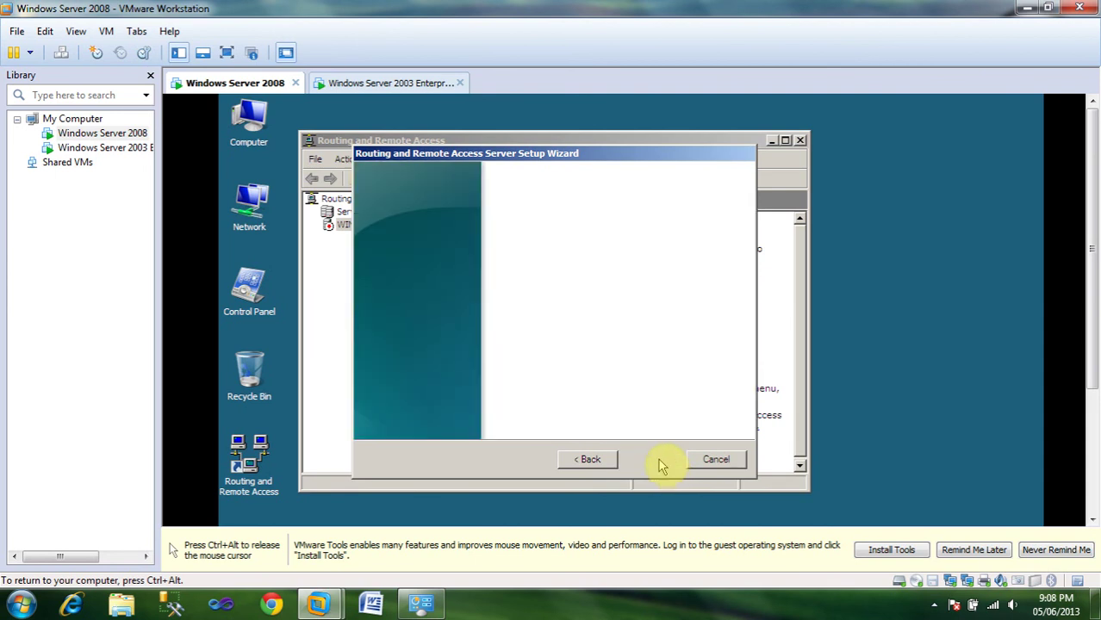
# Finish the setup wizard, acknowledge the connection request policy notice and start the Routing and Remote Access service.
pyautogui.click(645, 454)
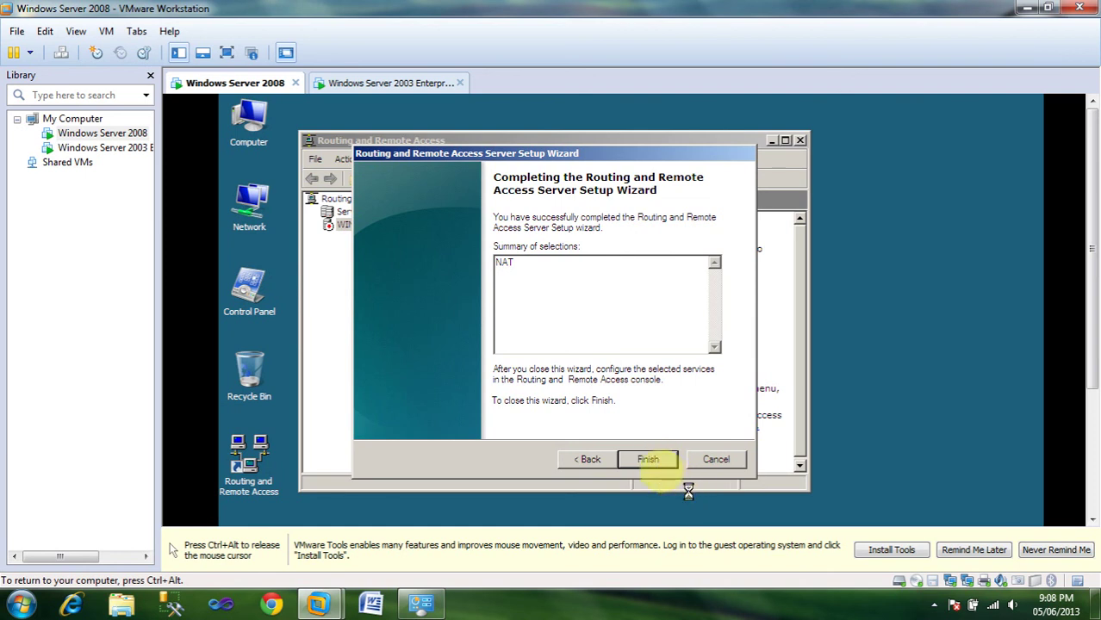
pyautogui.click(646, 458)
pyautogui.hotkey('ctrl', 'alt')
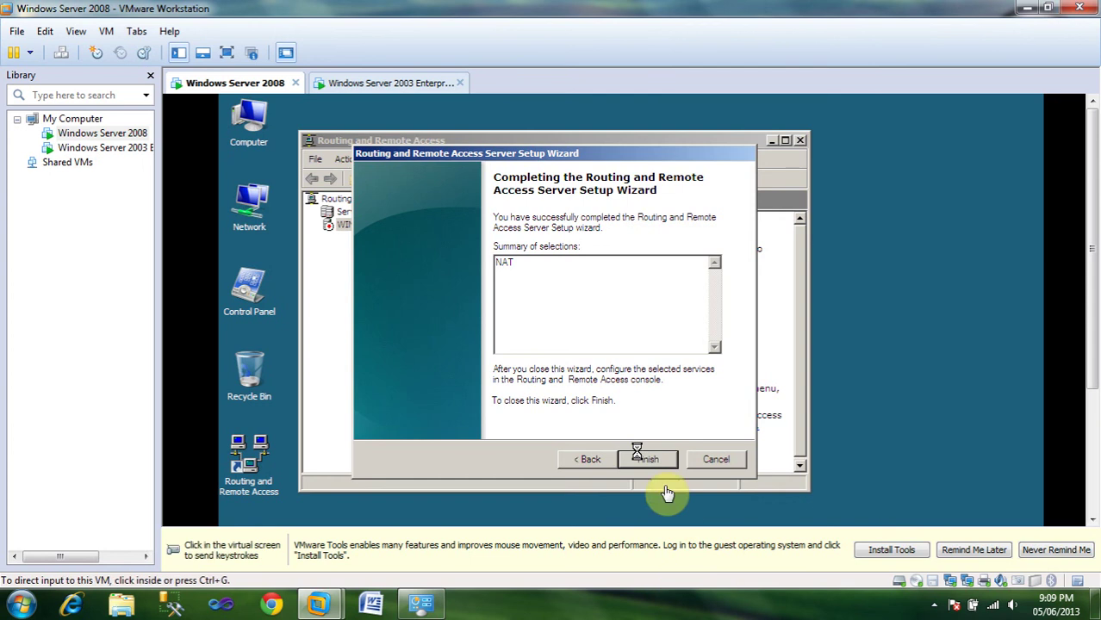
pyautogui.click(668, 492)
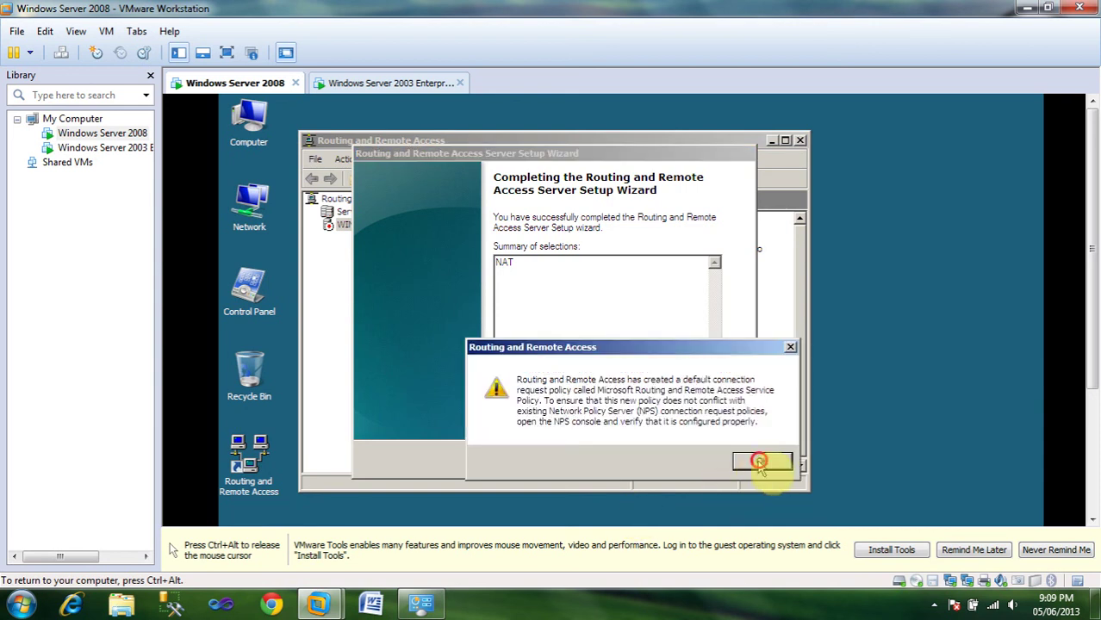
pyautogui.click(764, 460)
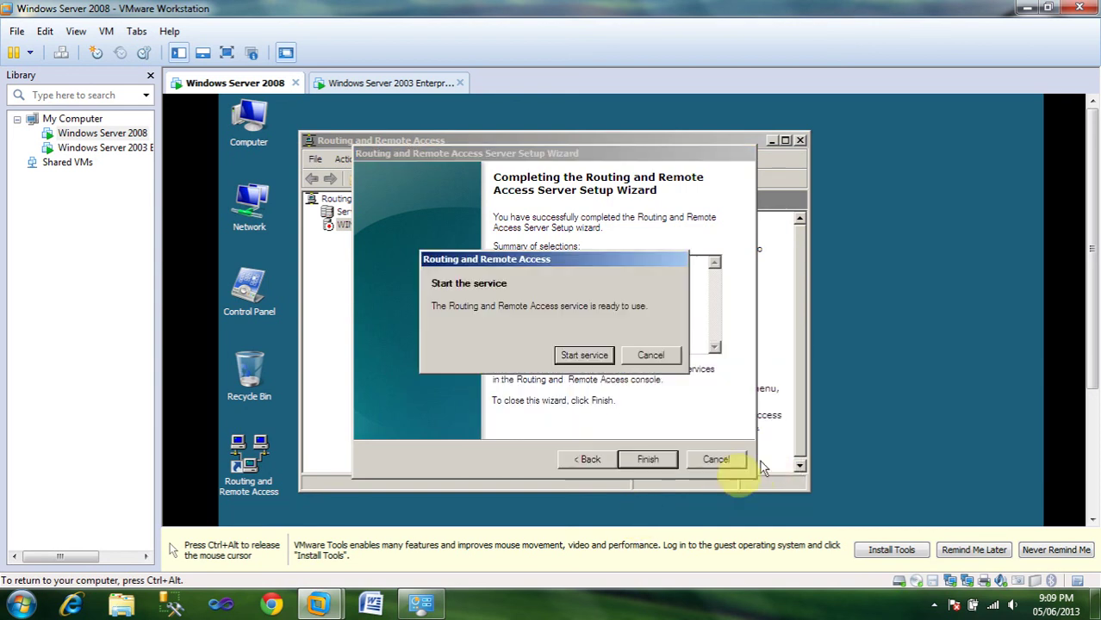
pyautogui.click(598, 357)
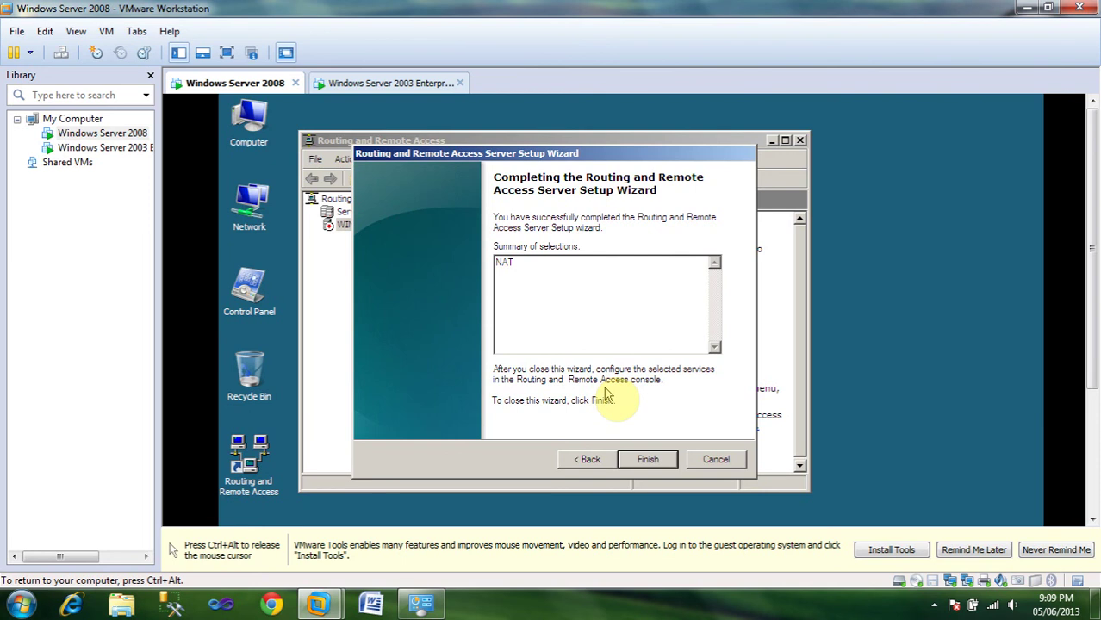
pyautogui.click(649, 461)
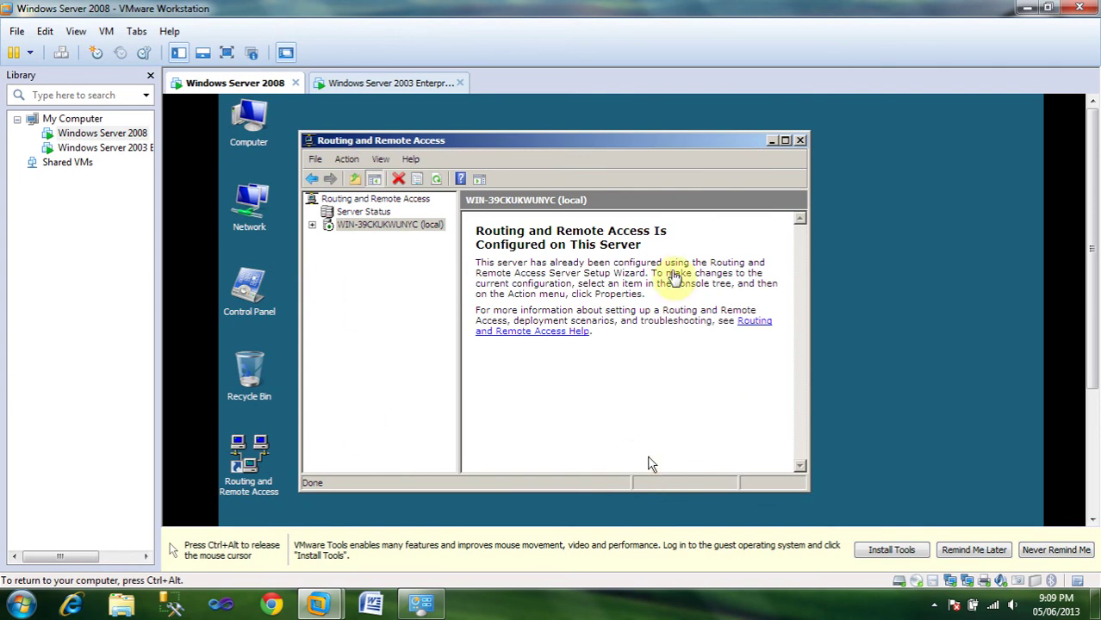
# Expand the local server in the console tree and review the general routing options in its properties.
pyautogui.click(315, 226)
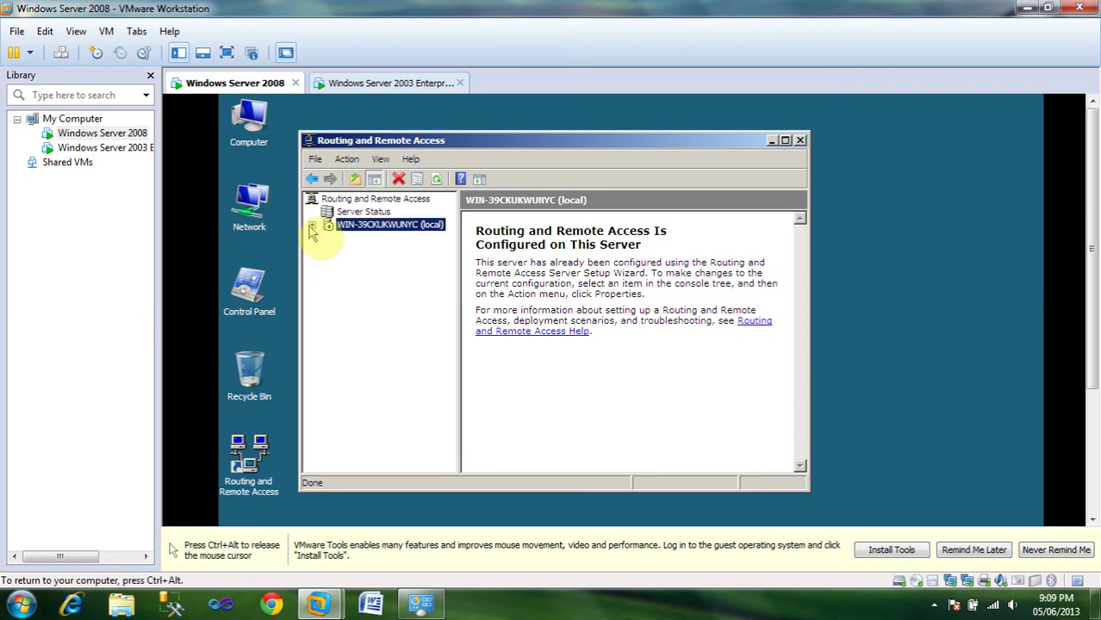
pyautogui.click(312, 227)
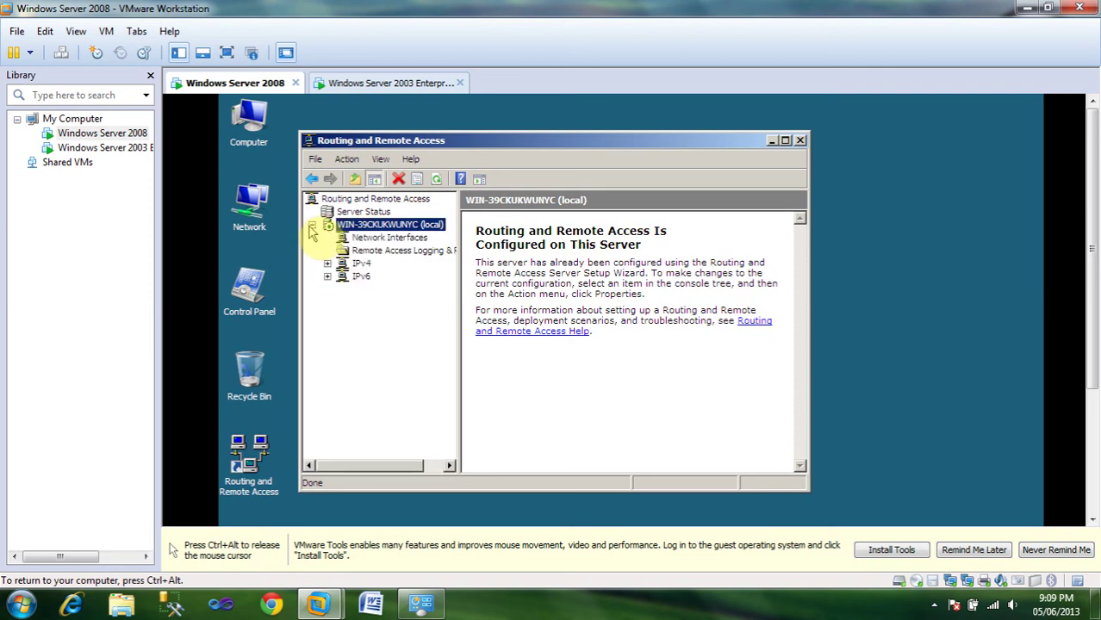
pyautogui.rightClick(370, 227)
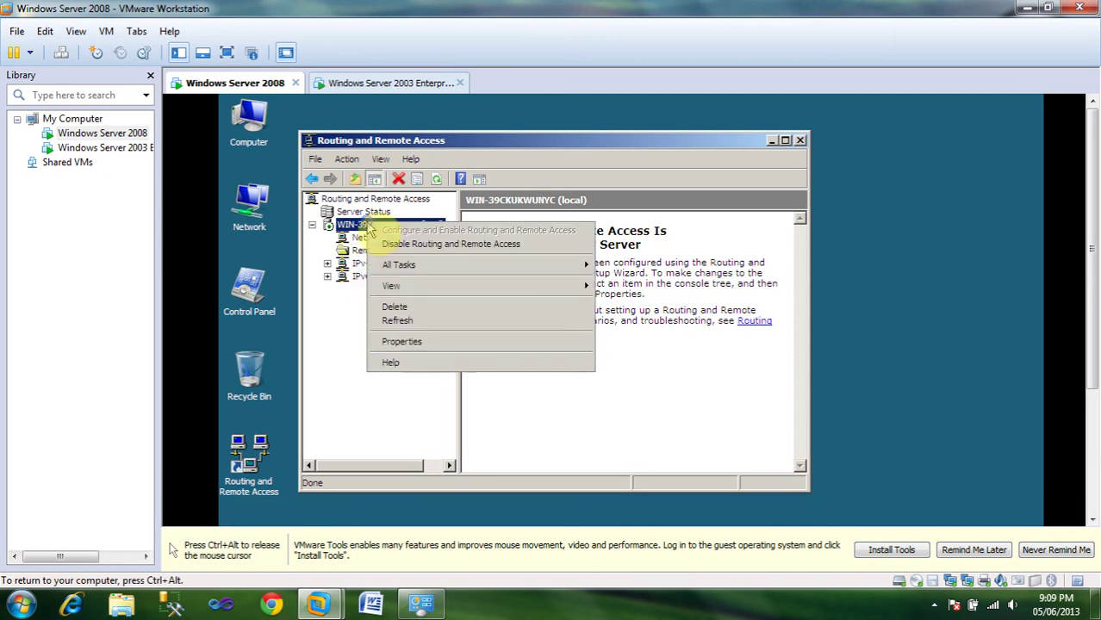
pyautogui.click(410, 363)
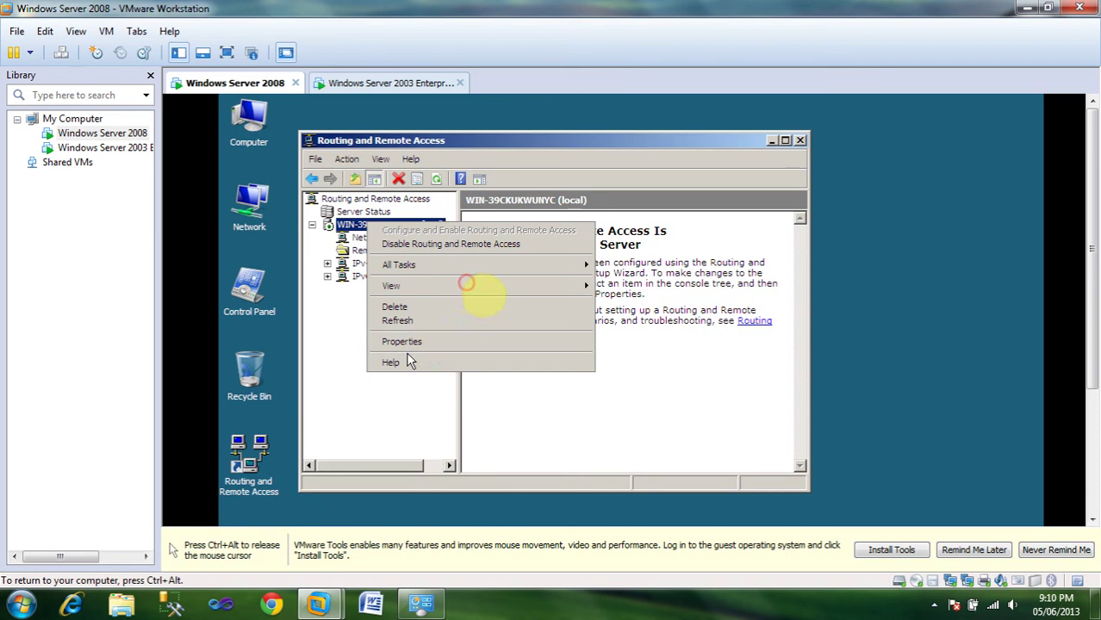
pyautogui.click(417, 343)
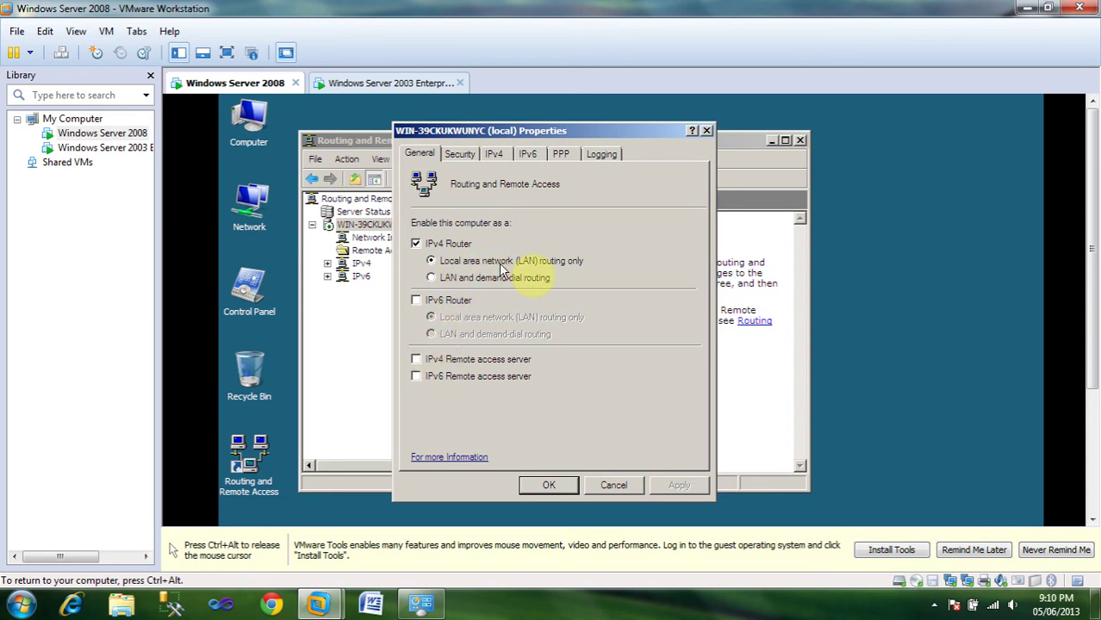
pyautogui.click(613, 485)
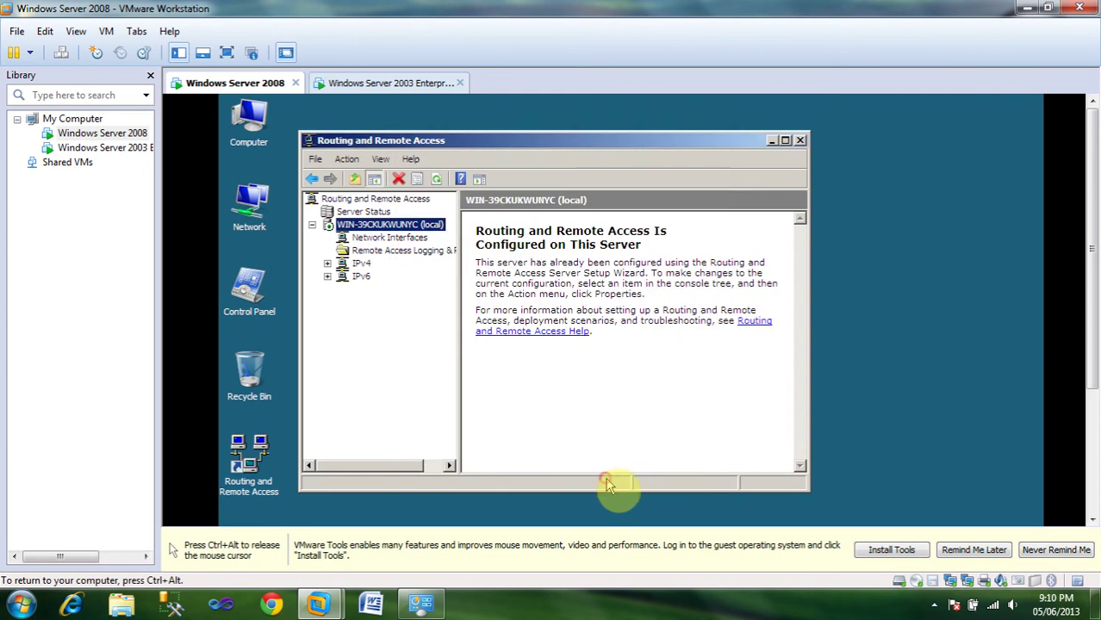
# Add the Lan interface to NAT under IPv4 as a private interface connected to the private network.
pyautogui.click(361, 265)
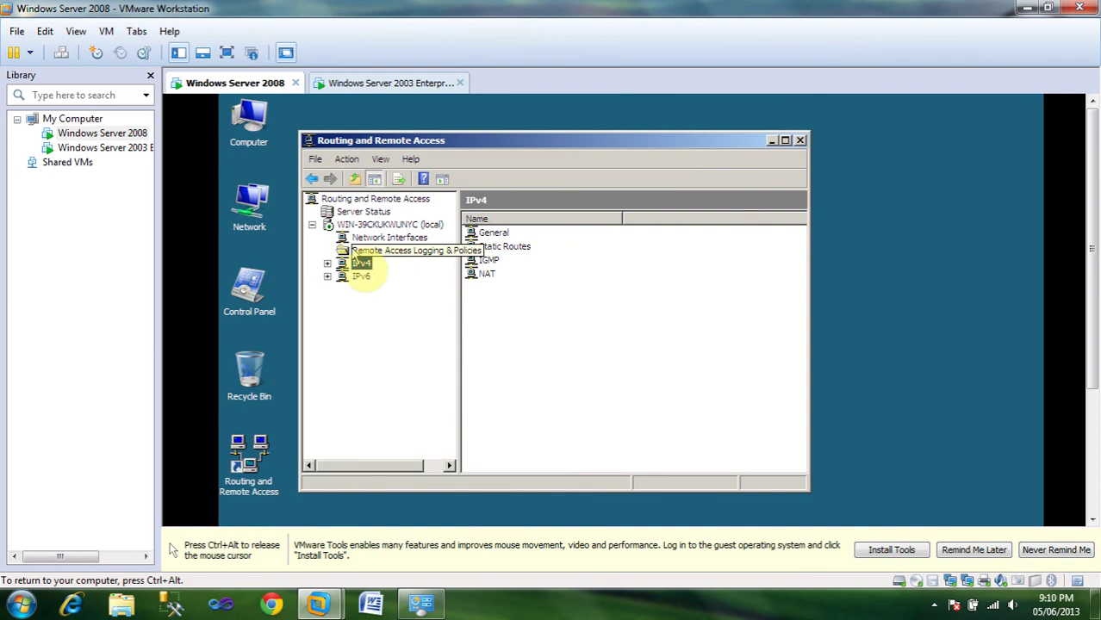
pyautogui.click(327, 264)
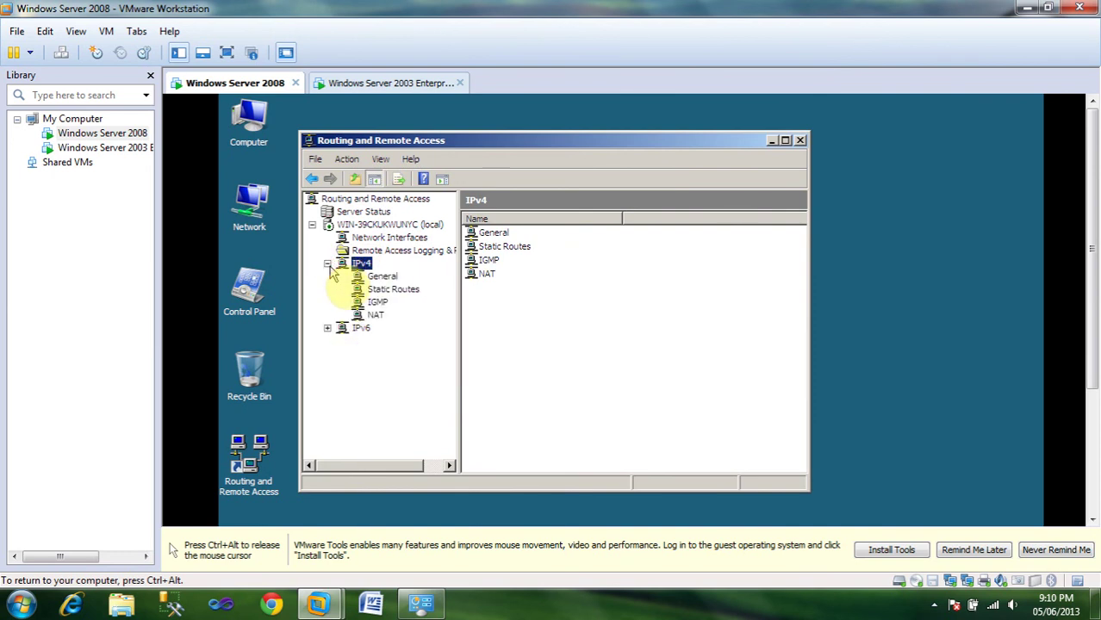
pyautogui.click(374, 315)
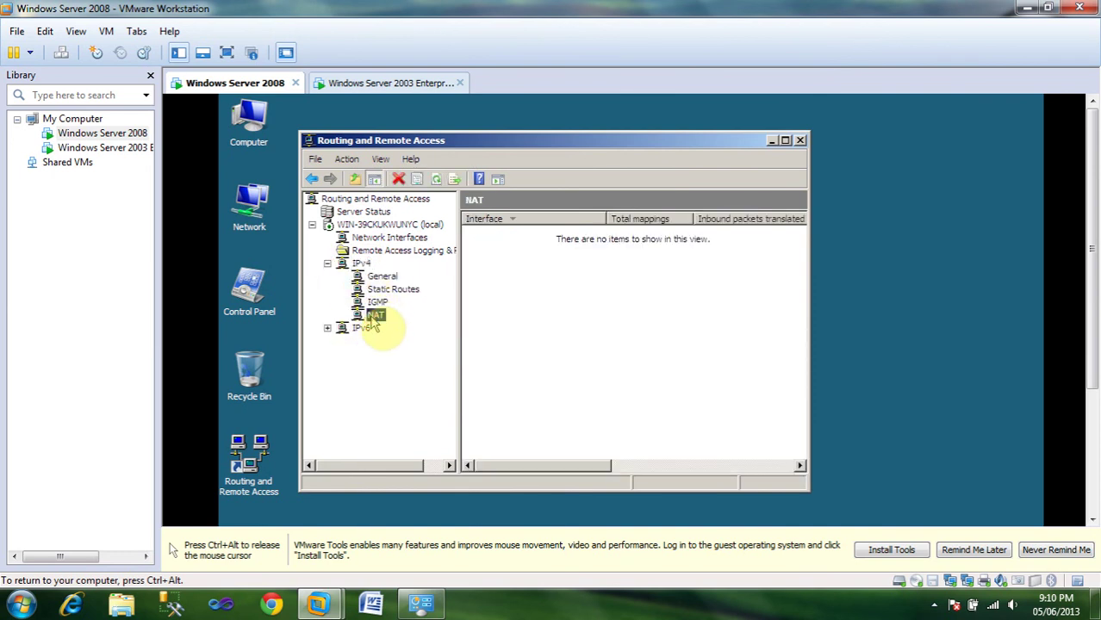
pyautogui.rightClick(532, 299)
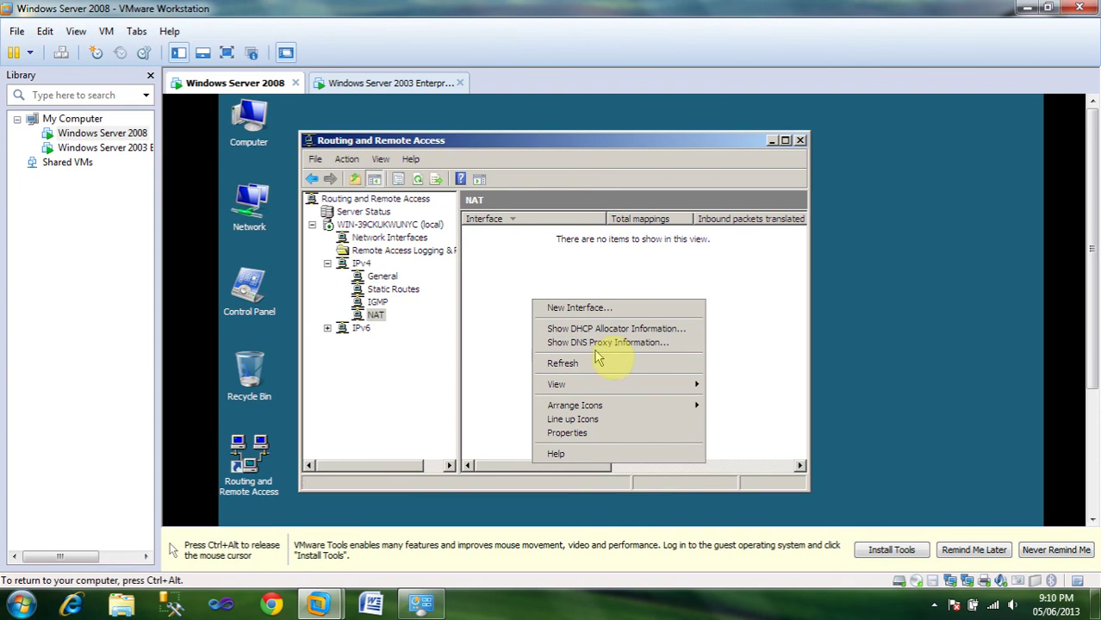
pyautogui.click(606, 312)
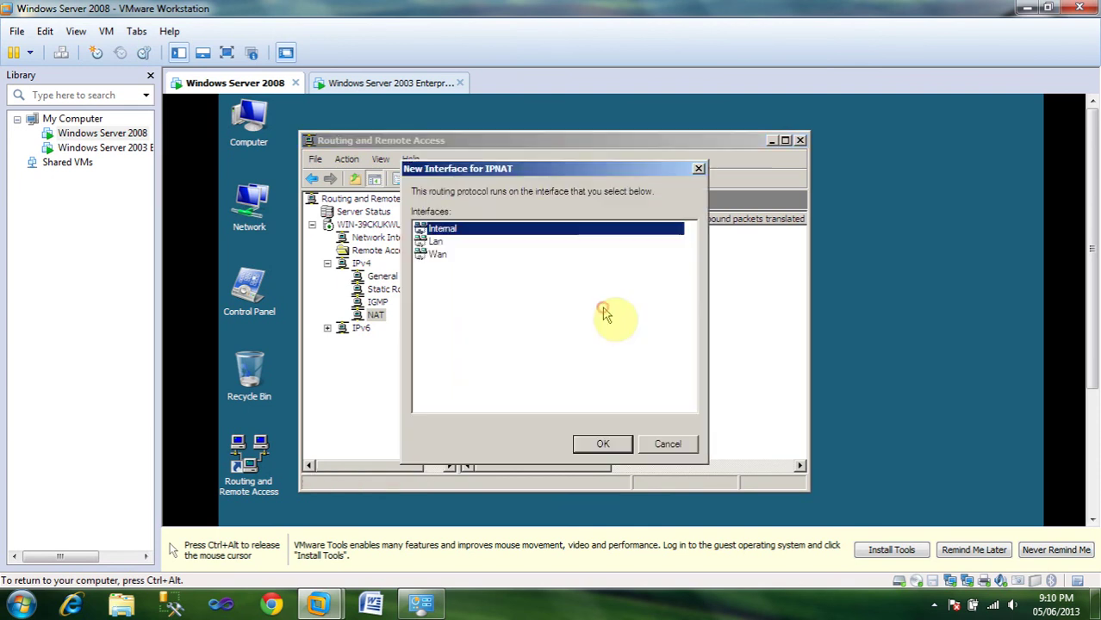
pyautogui.click(436, 245)
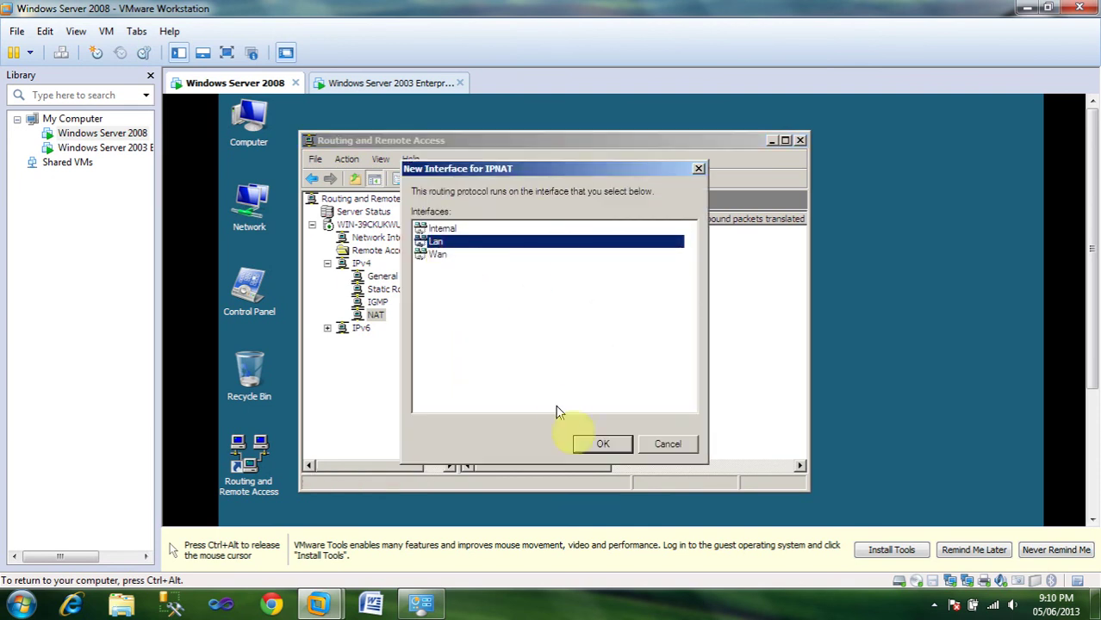
pyautogui.click(593, 443)
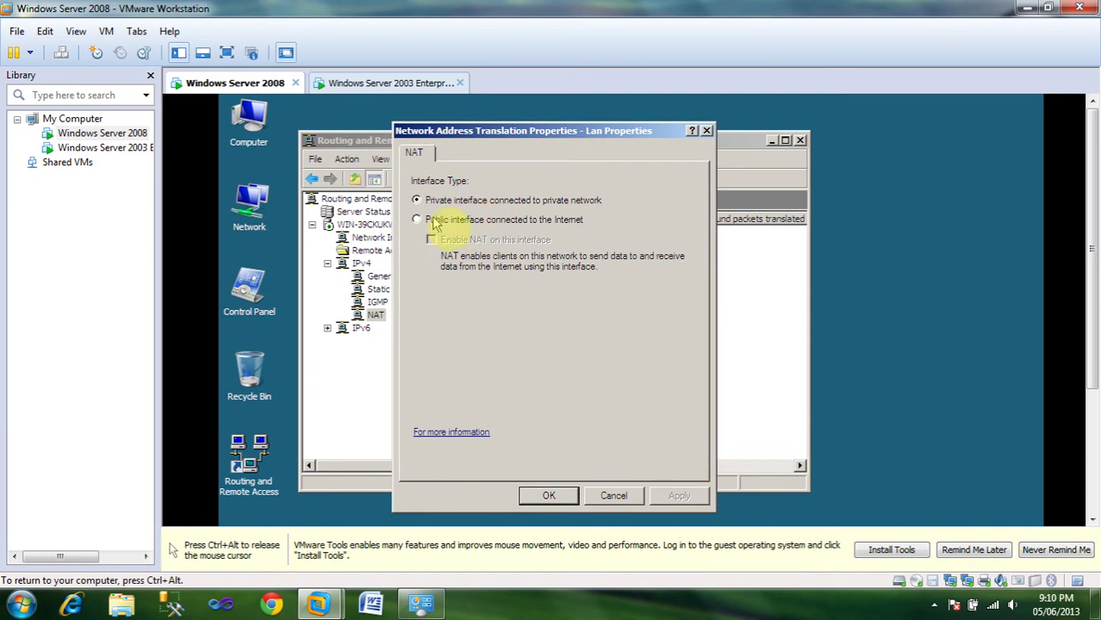
pyautogui.click(558, 496)
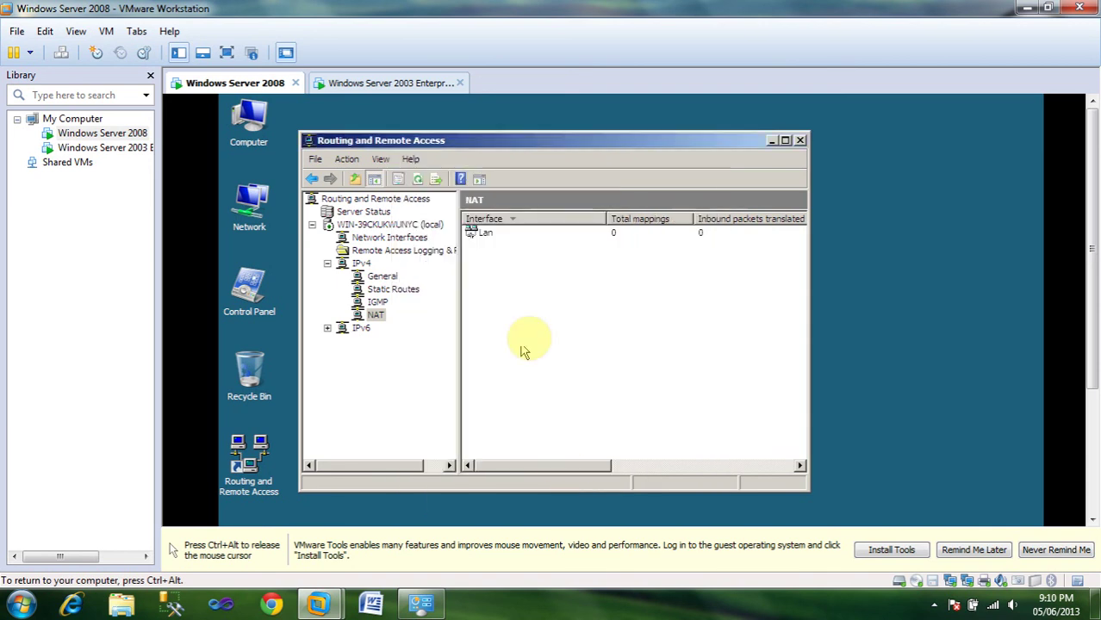
# Change the Lan interface's NAT type to public interface connected to the Internet and enable NAT on it.
pyautogui.rightClick(476, 236)
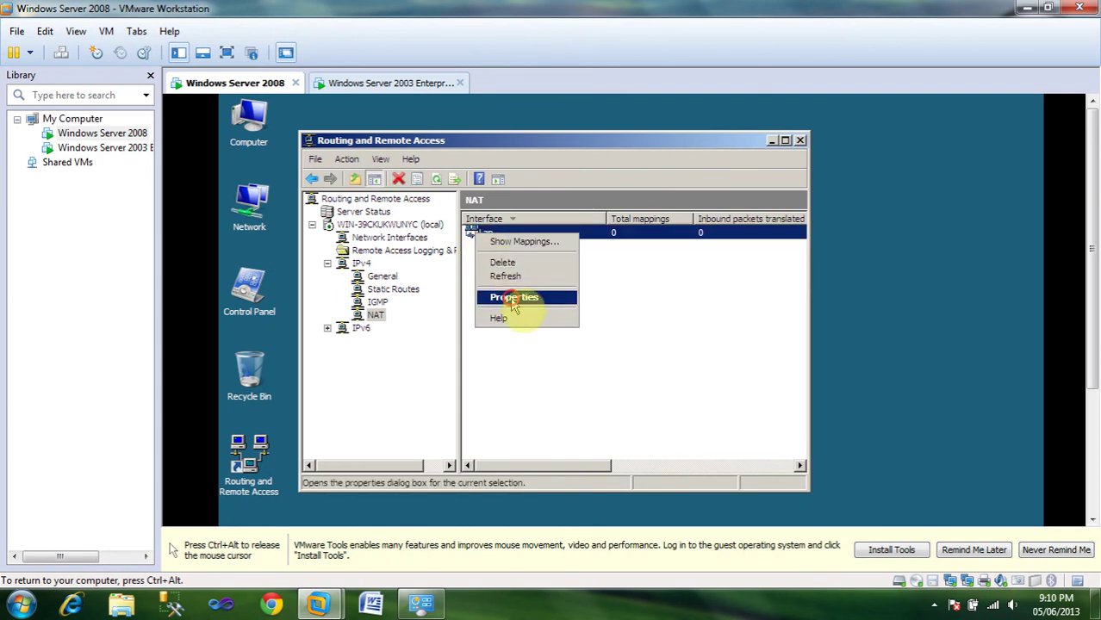
pyautogui.click(508, 297)
pyautogui.click(443, 221)
pyautogui.click(431, 240)
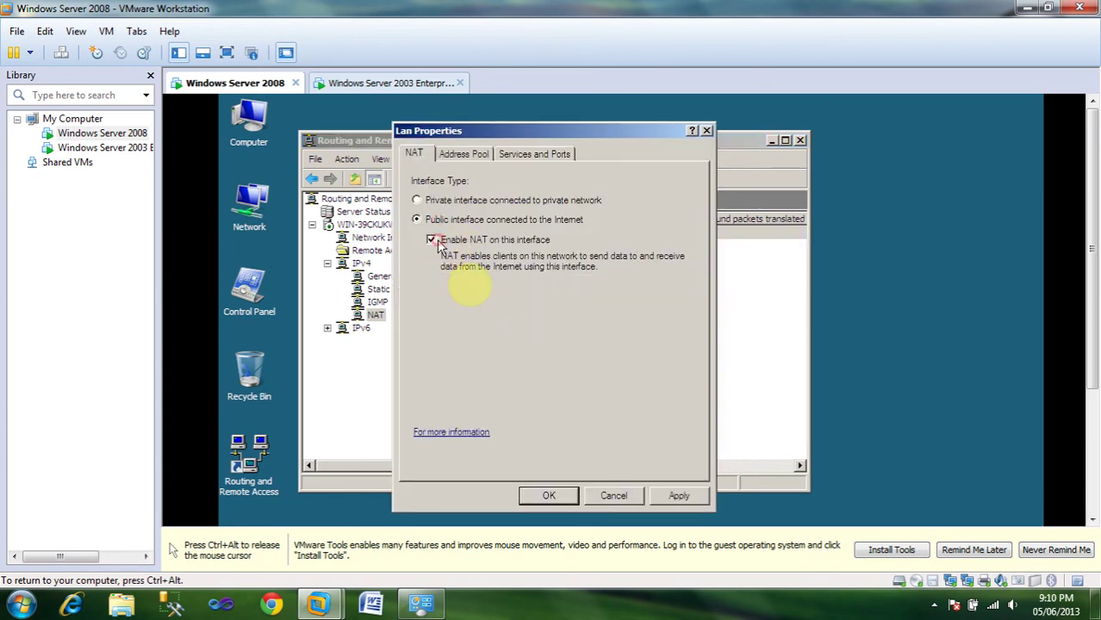
pyautogui.click(679, 497)
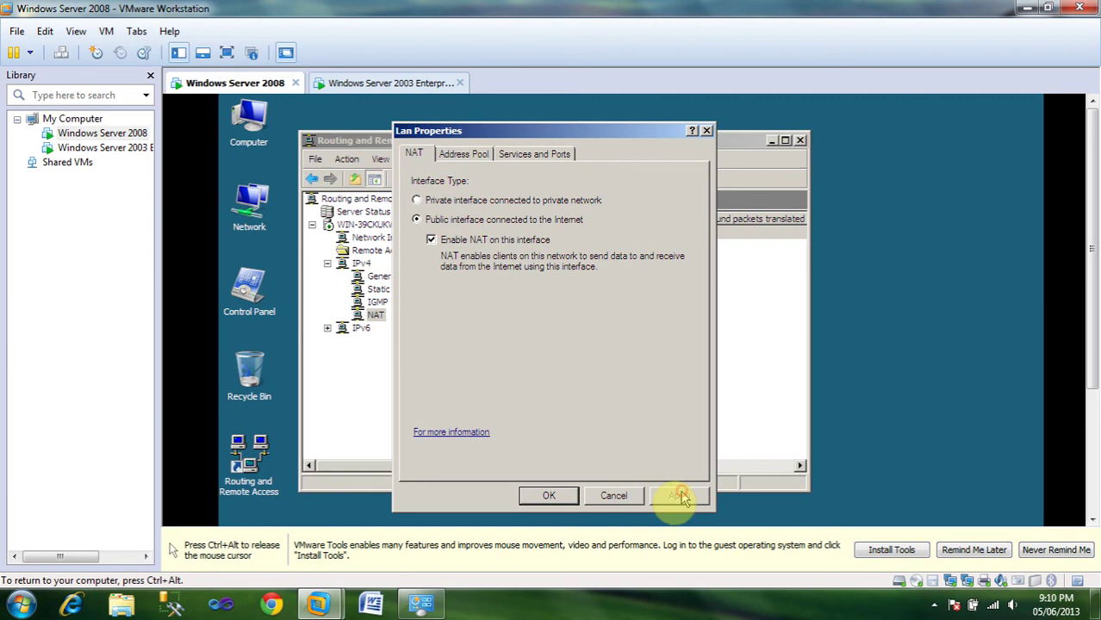
pyautogui.click(548, 495)
# Add the Wan interface to NAT as a private interface connected to the private network.
pyautogui.rightClick(531, 298)
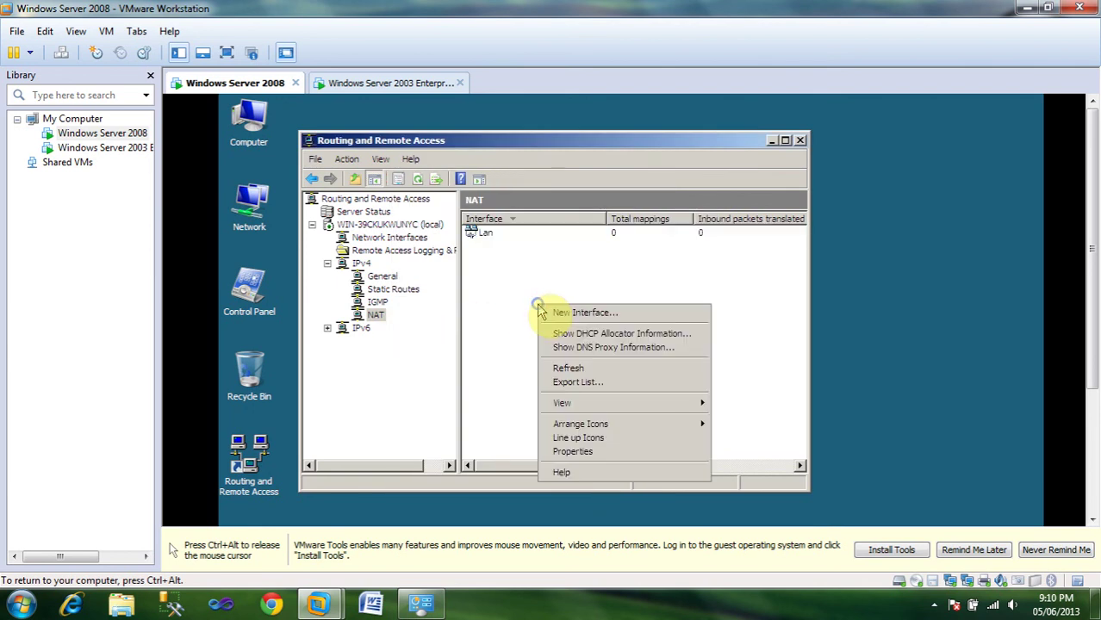
pyautogui.click(552, 315)
pyautogui.click(437, 242)
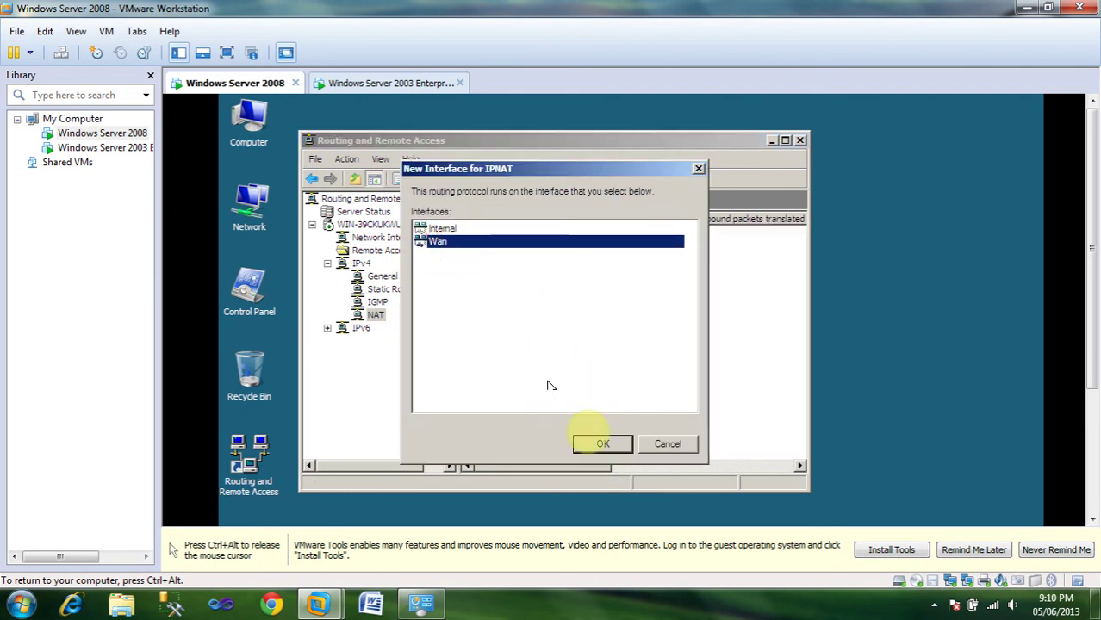
pyautogui.click(595, 443)
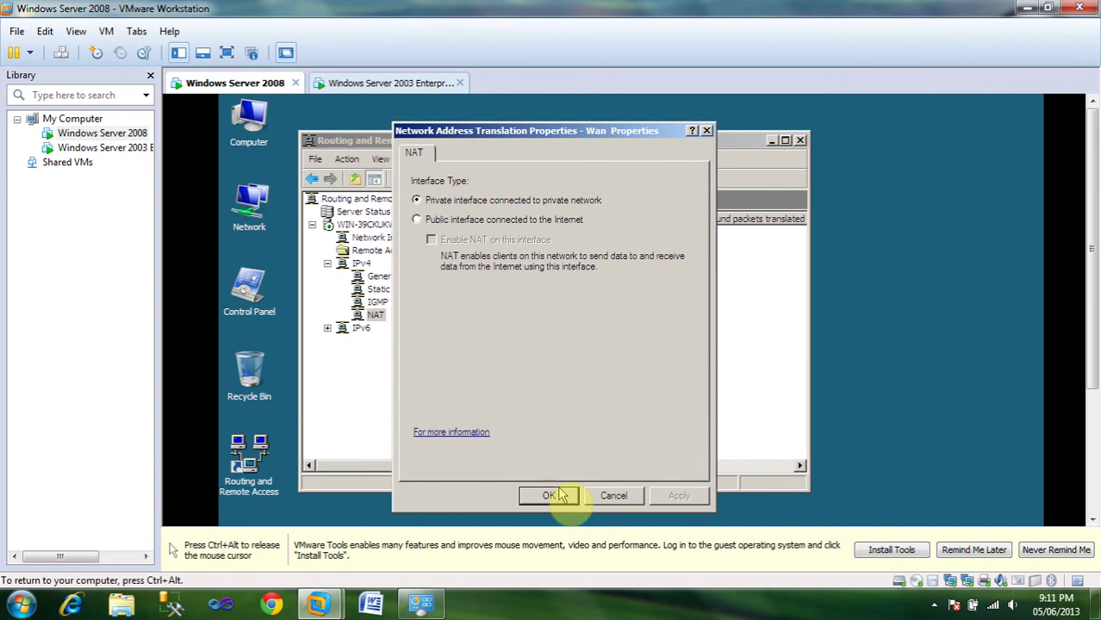
pyautogui.click(556, 496)
# Add the Internal interface to NAT, accepting its default NAT properties.
pyautogui.rightClick(532, 347)
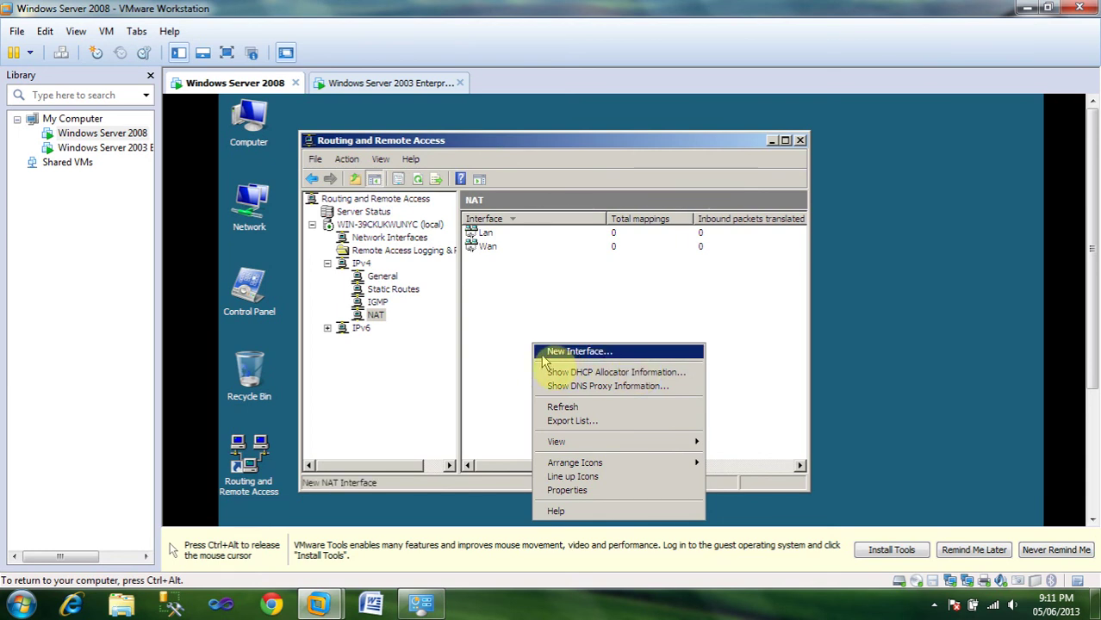
pyautogui.click(566, 355)
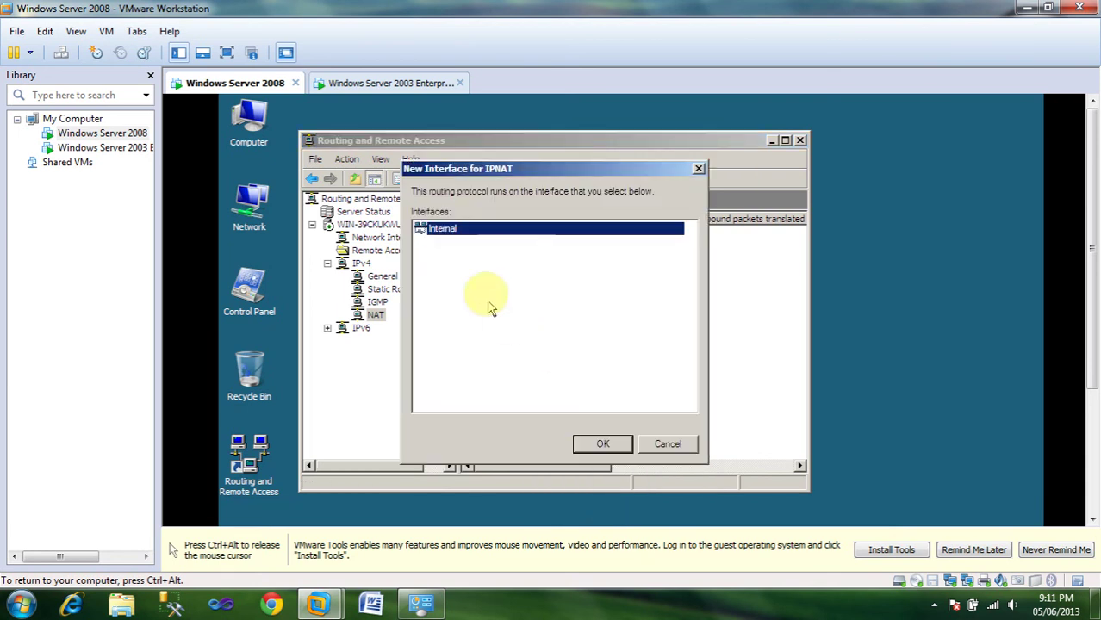
pyautogui.click(597, 444)
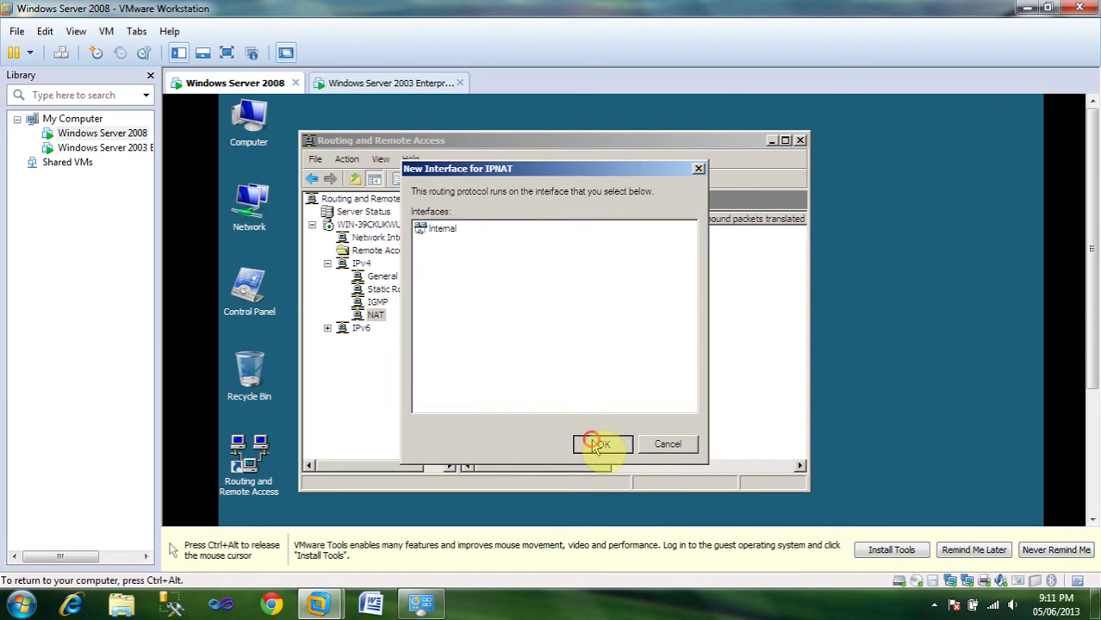
pyautogui.click(551, 495)
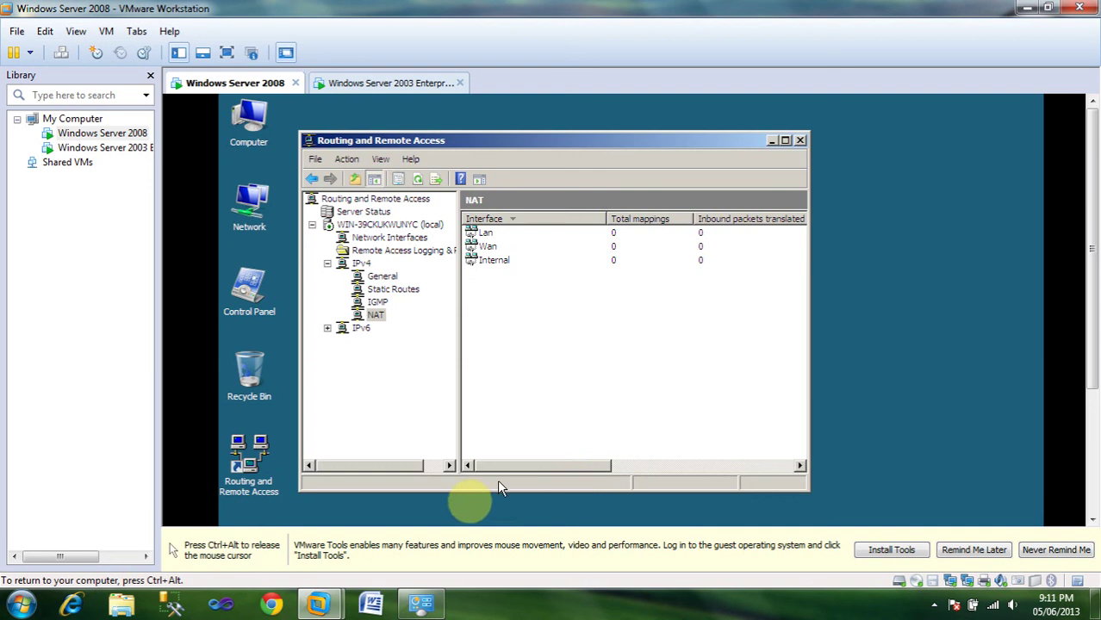
pyautogui.click(498, 246)
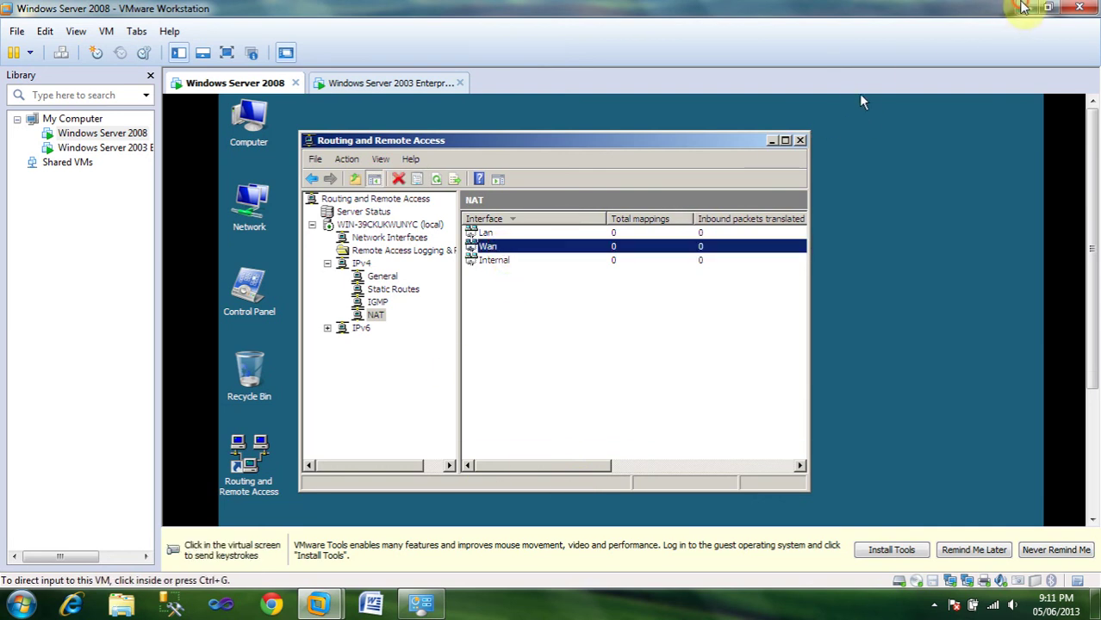
# Switch to the Windows Server 2003 virtual machine and move the front ping window aside to expose the one behind it.
pyautogui.click(1025, 8)
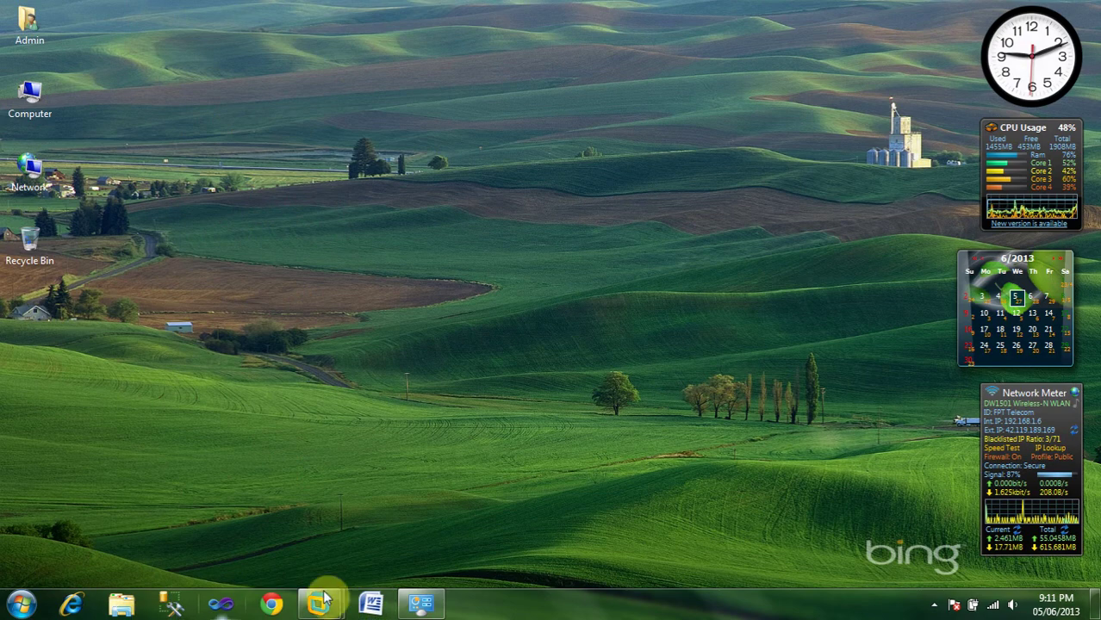
pyautogui.moveTo(343, 606)
pyautogui.click(393, 450)
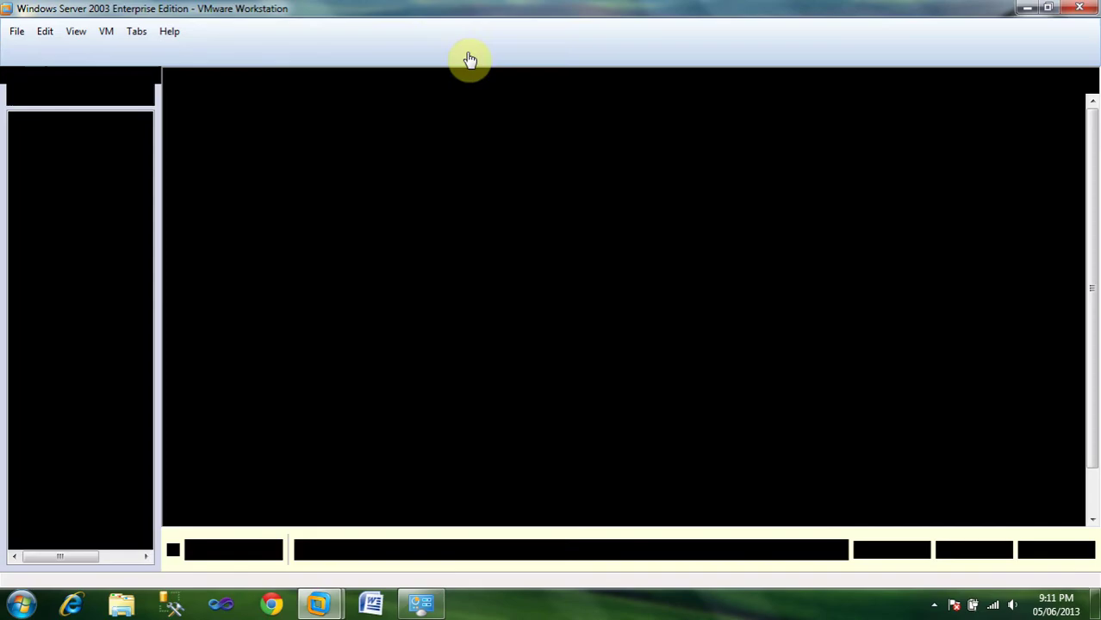
pyautogui.click(407, 103)
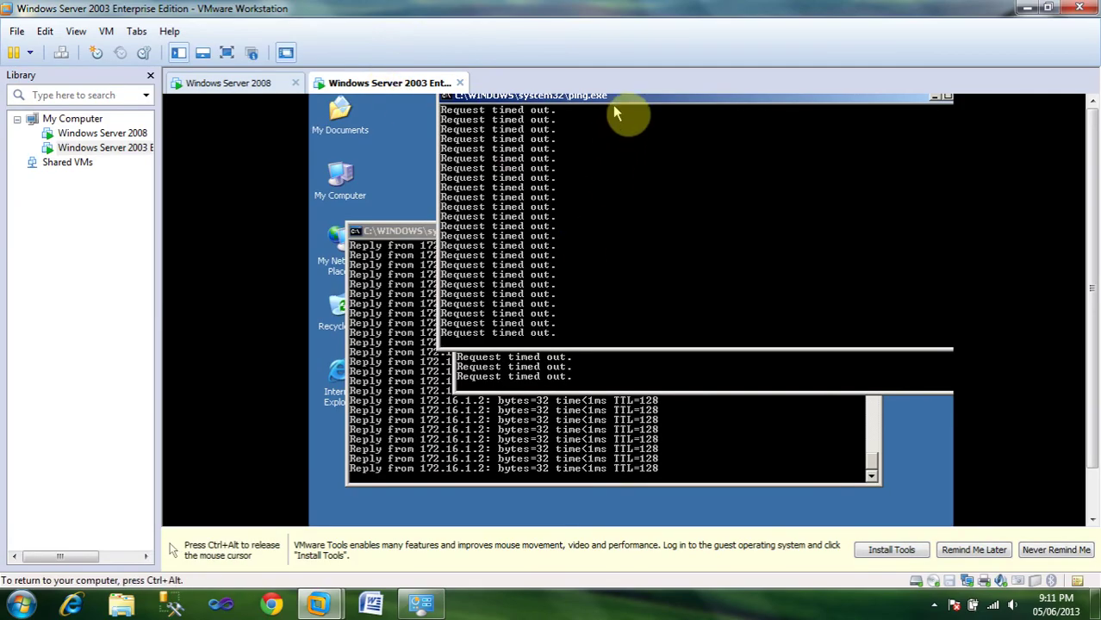
pyautogui.moveTo(675, 108); pyautogui.dragTo(695, 128)
pyautogui.hotkey('ctrl', 'alt')
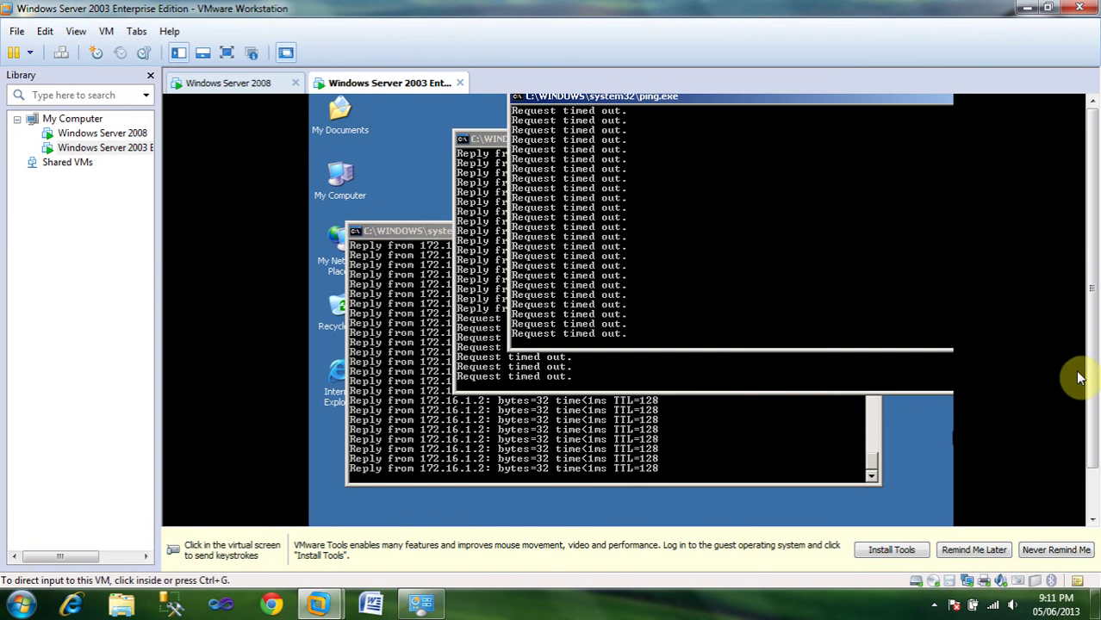
# Check the Lan connection's status, network components and support details on the Windows Server 2003 machine.
pyautogui.moveTo(1092, 355); pyautogui.dragTo(1087, 457)
pyautogui.click(889, 516)
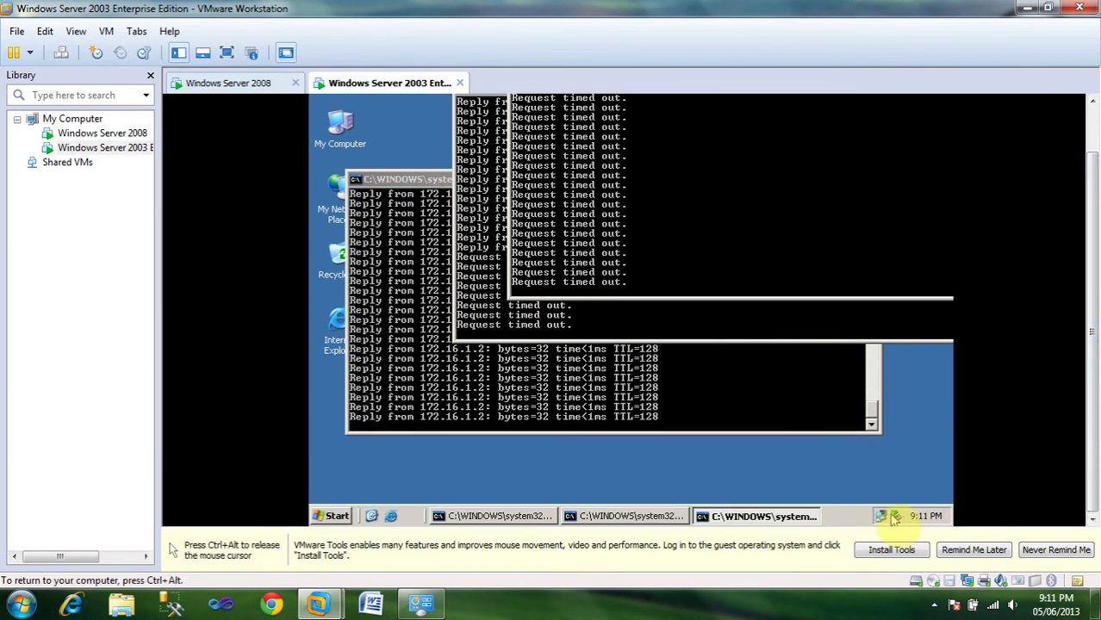
pyautogui.rightClick(892, 516)
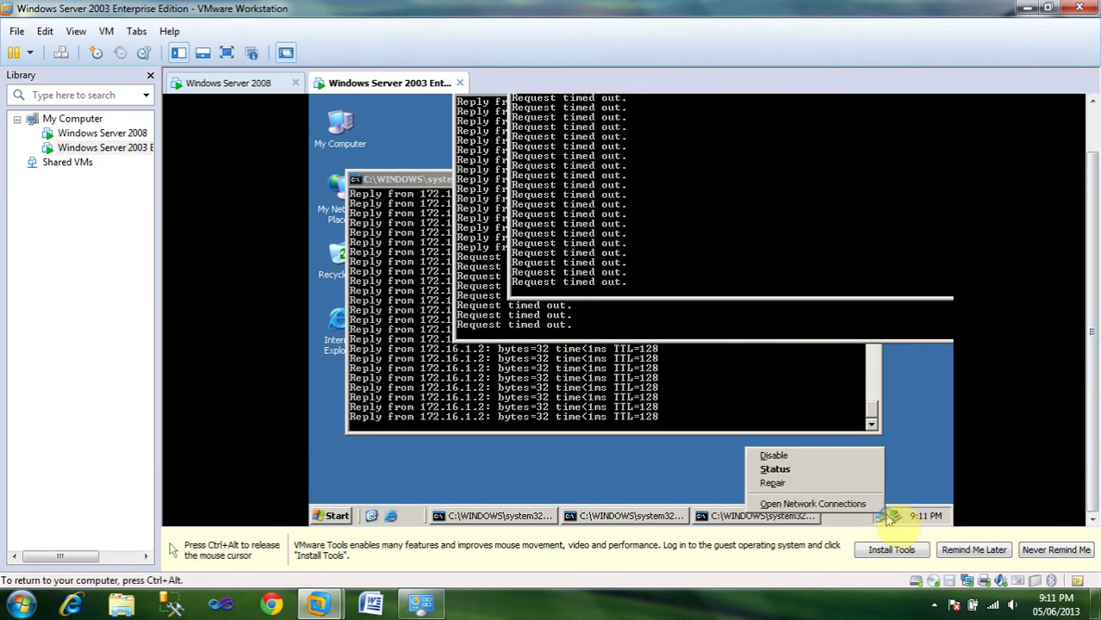
pyautogui.click(843, 471)
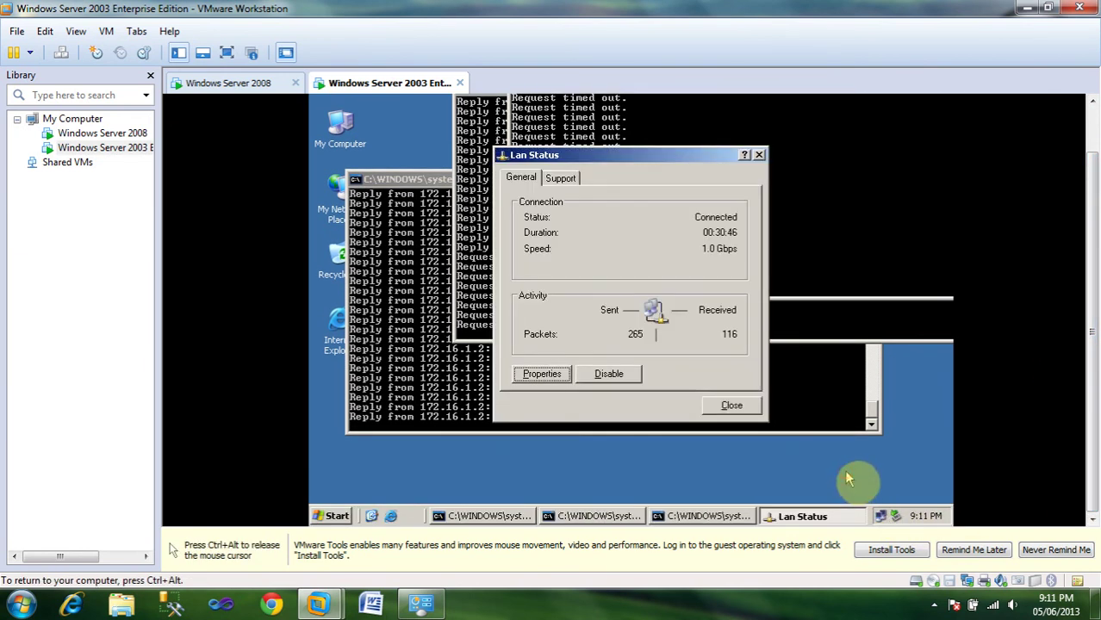
pyautogui.click(548, 379)
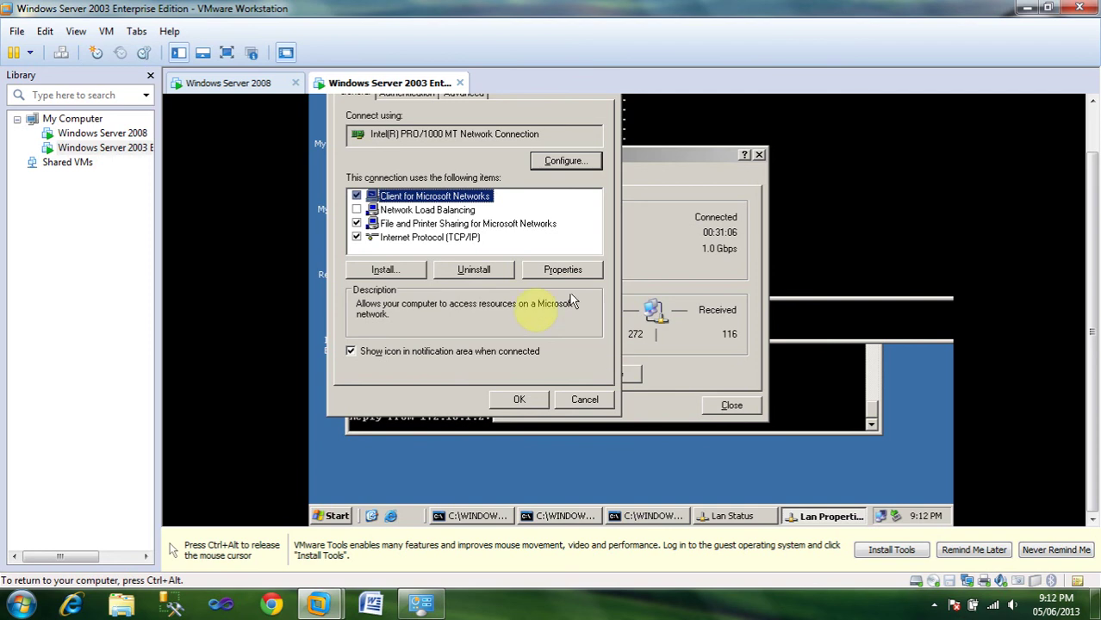
pyautogui.click(465, 241)
pyautogui.click(522, 398)
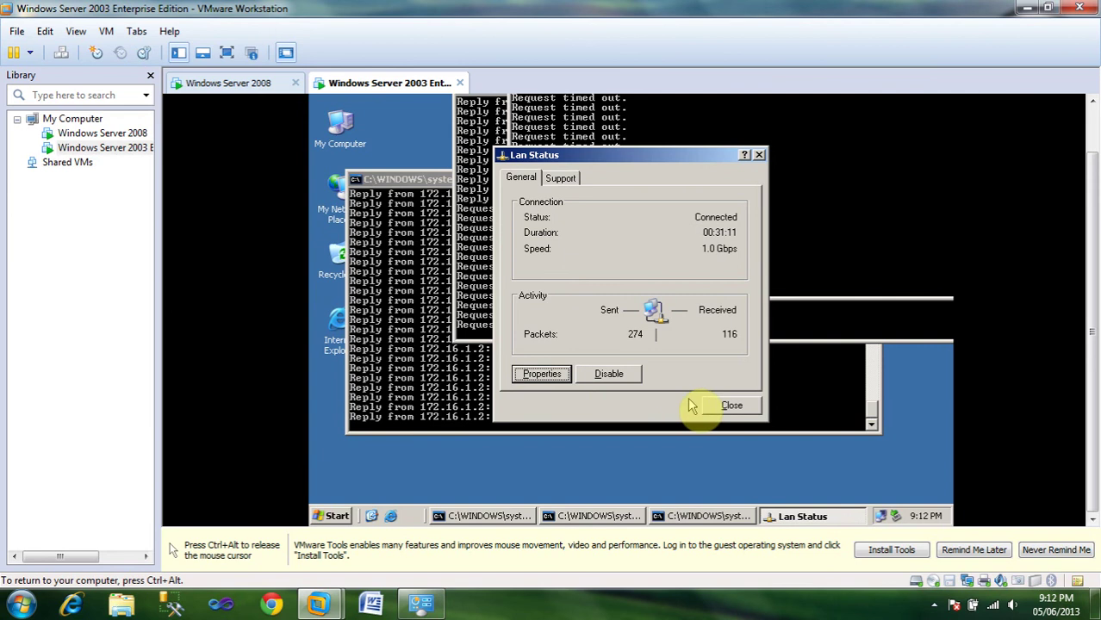
pyautogui.click(562, 184)
pyautogui.click(749, 408)
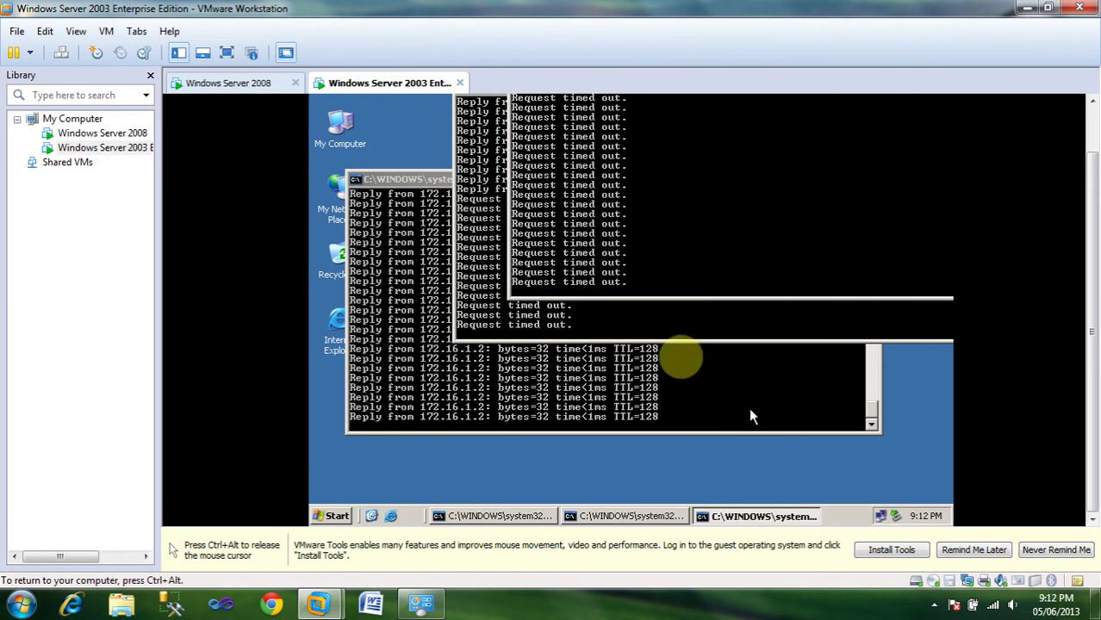
# On the Windows Server 2008 machine, set the Wan NAT interface as public, connected to the Internet, with NAT enabled.
pyautogui.hotkey('ctrl', 'alt')
pyautogui.click(257, 86)
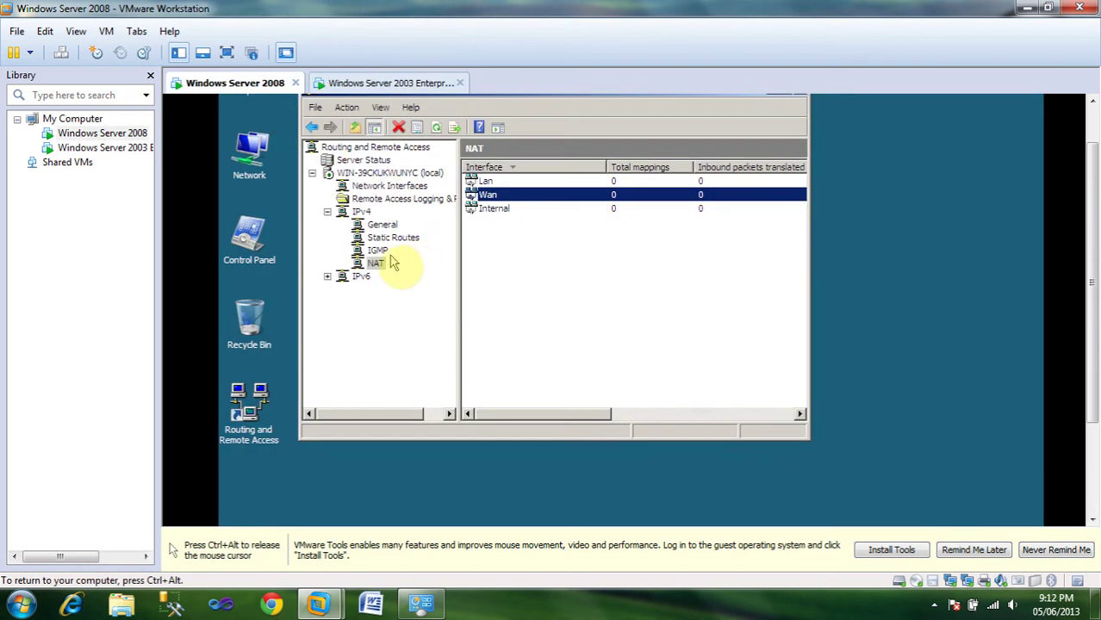
pyautogui.click(378, 264)
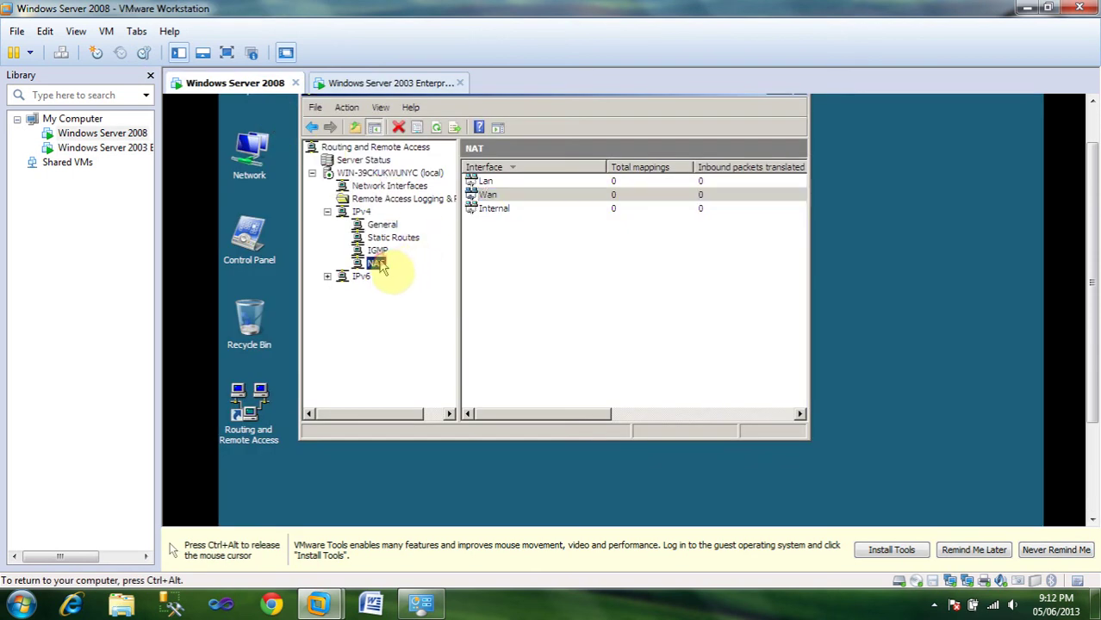
pyautogui.doubleClick(490, 208)
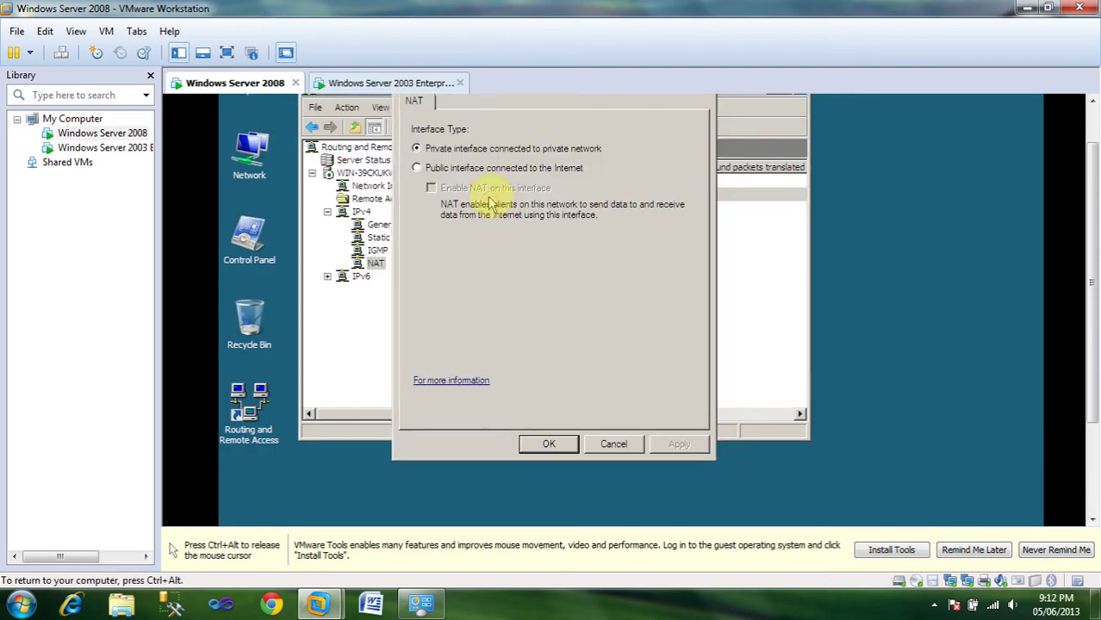
pyautogui.click(474, 168)
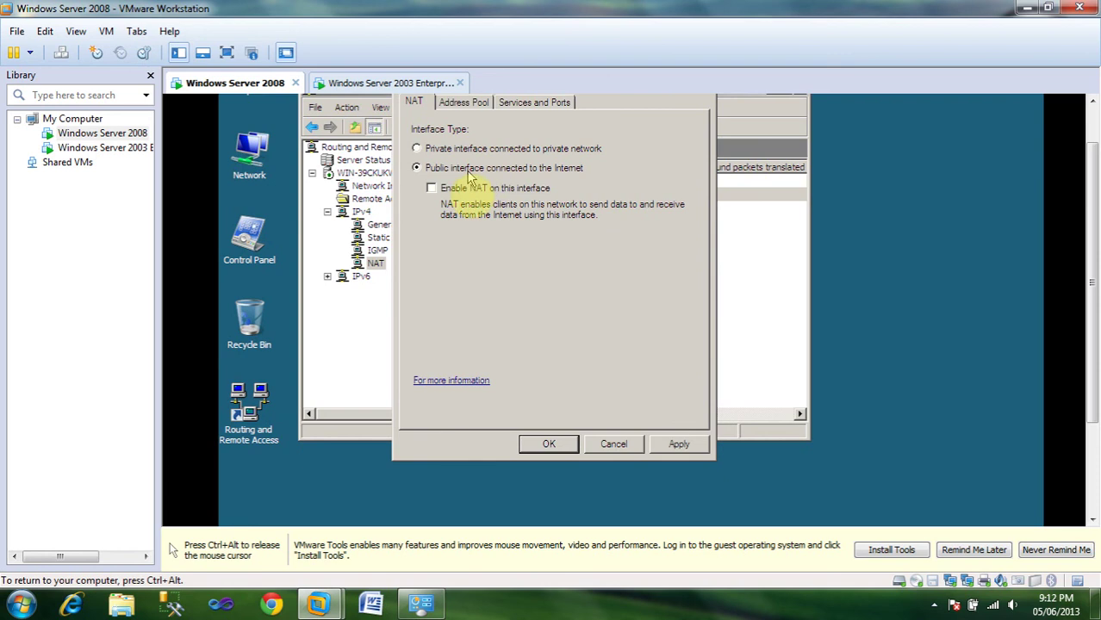
pyautogui.click(459, 191)
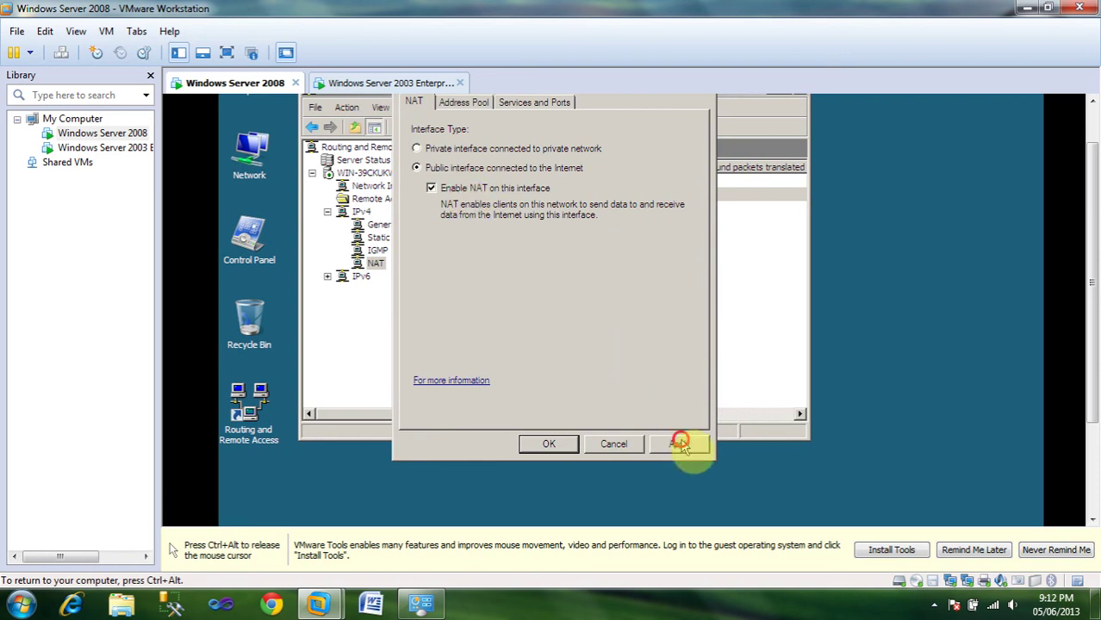
pyautogui.click(558, 444)
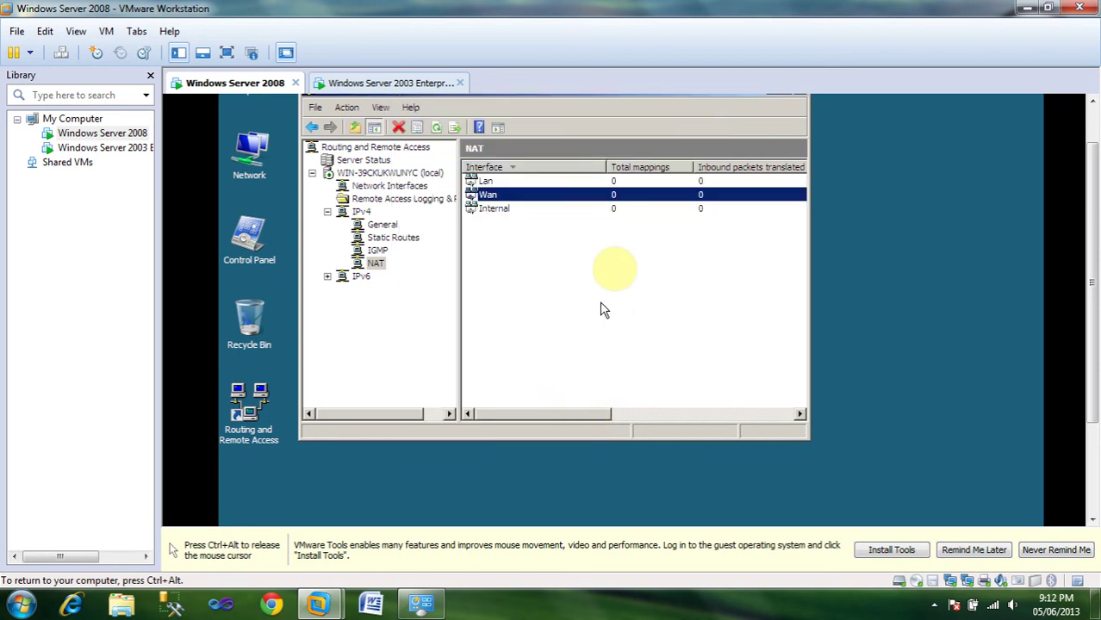
# Set the Lan NAT interface as a private interface connected to the private network and apply the change.
pyautogui.doubleClick(515, 193)
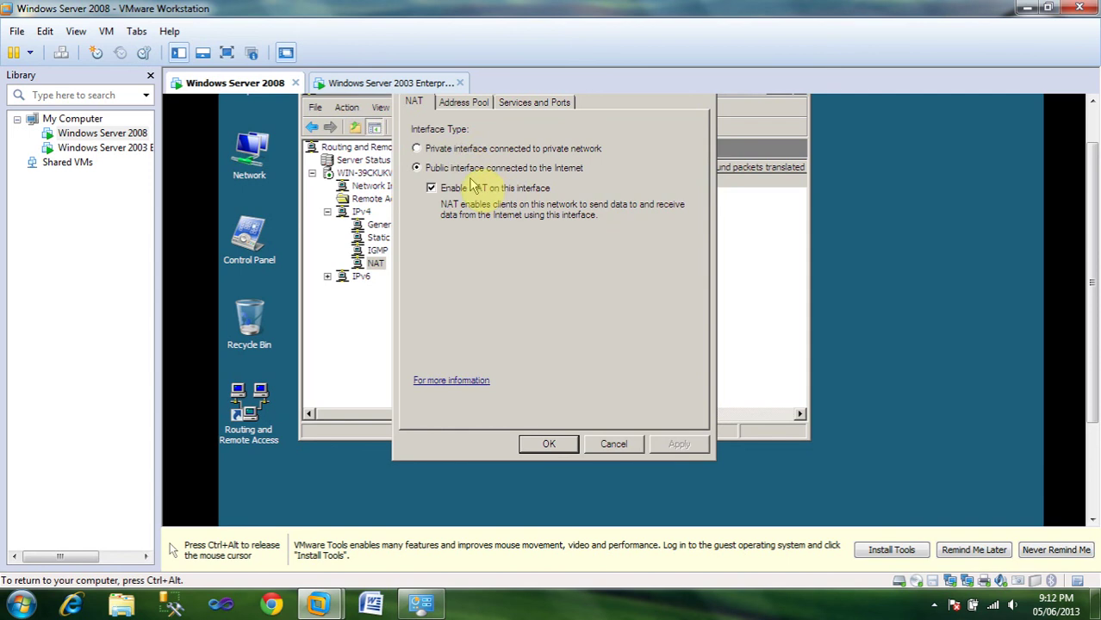
pyautogui.click(459, 151)
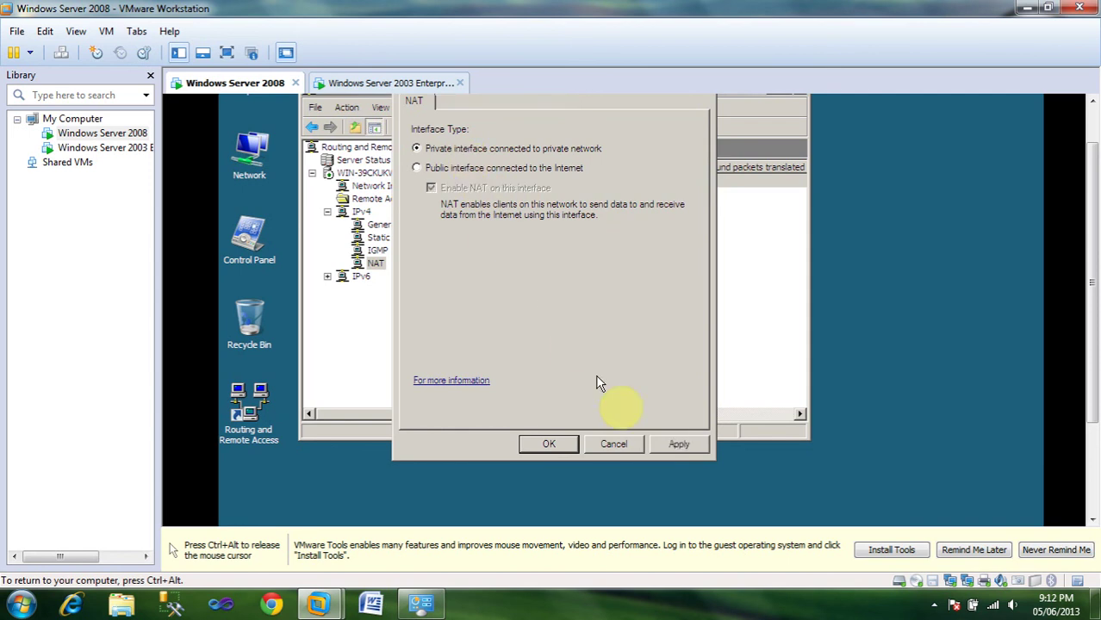
pyautogui.click(680, 443)
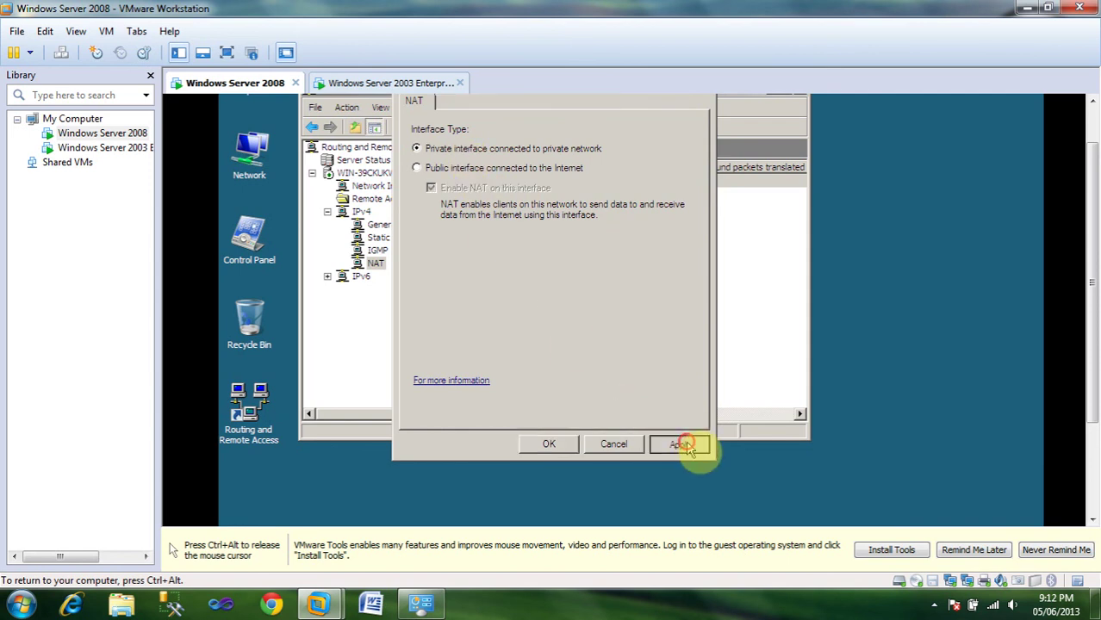
pyautogui.click(569, 445)
# Switch to the Windows Server 2003 virtual machine and check the output of its running ping windows.
pyautogui.click(386, 84)
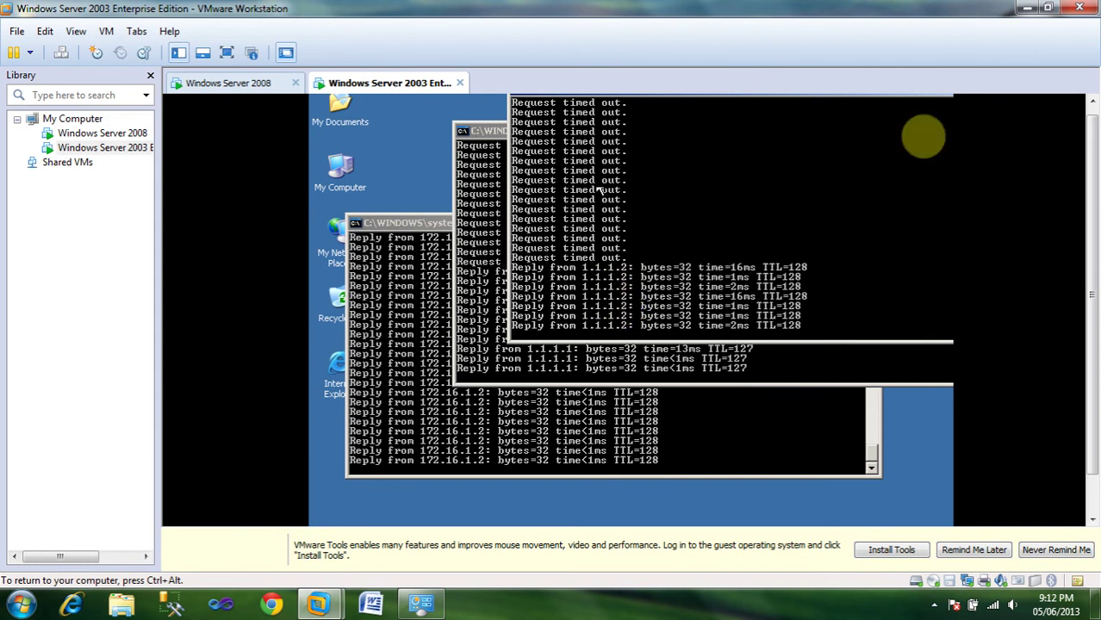
pyautogui.hotkey('ctrl', 'alt')
pyautogui.click(1025, 8)
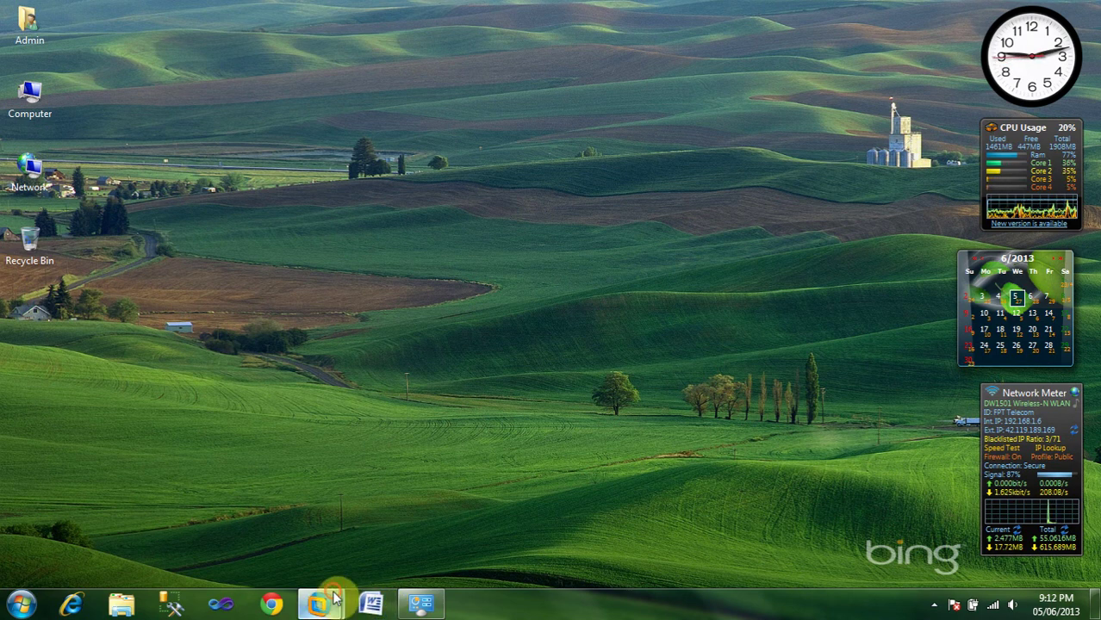
pyautogui.moveTo(328, 602)
pyautogui.click(430, 511)
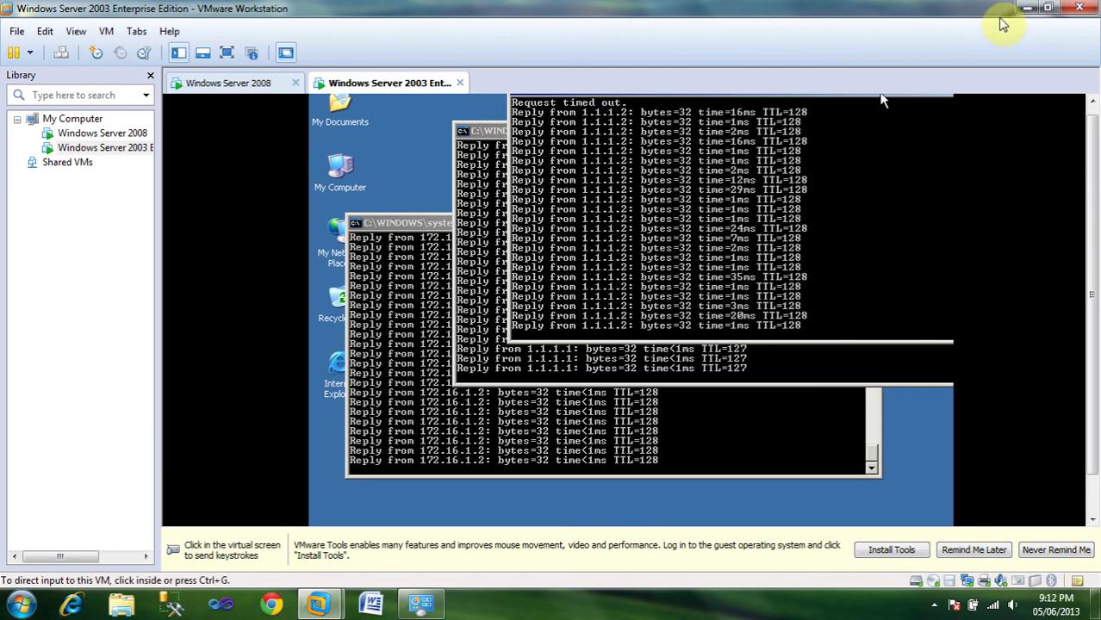
# Minimize VMware Workstation and start a continuous ping from the host computer with "ping 1.1.1.1 -t".
pyautogui.click(1025, 9)
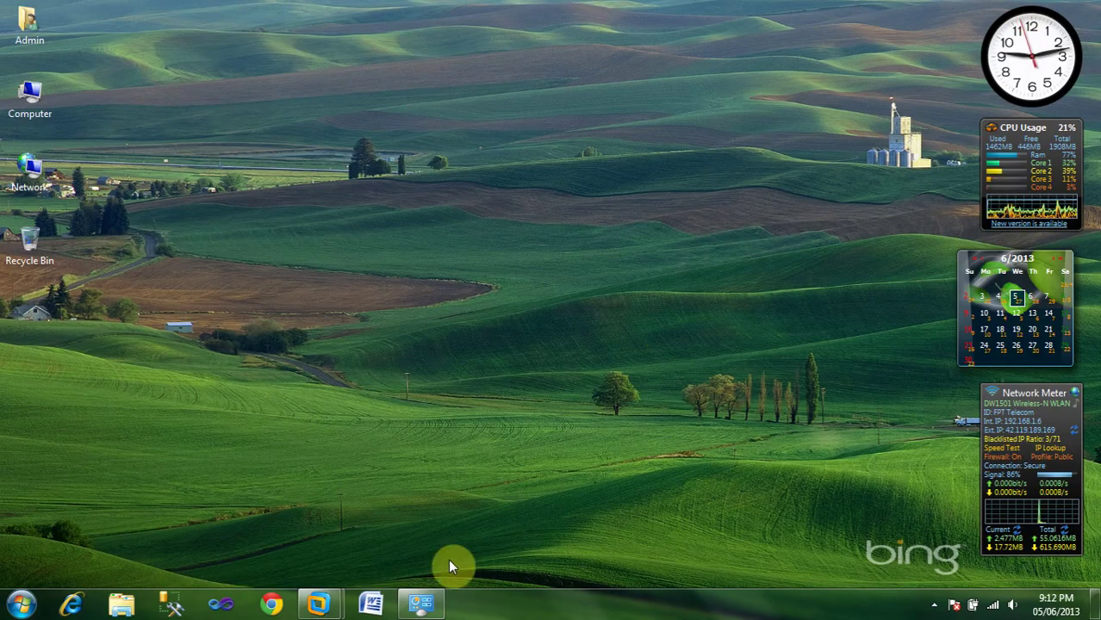
pyautogui.moveTo(320, 608)
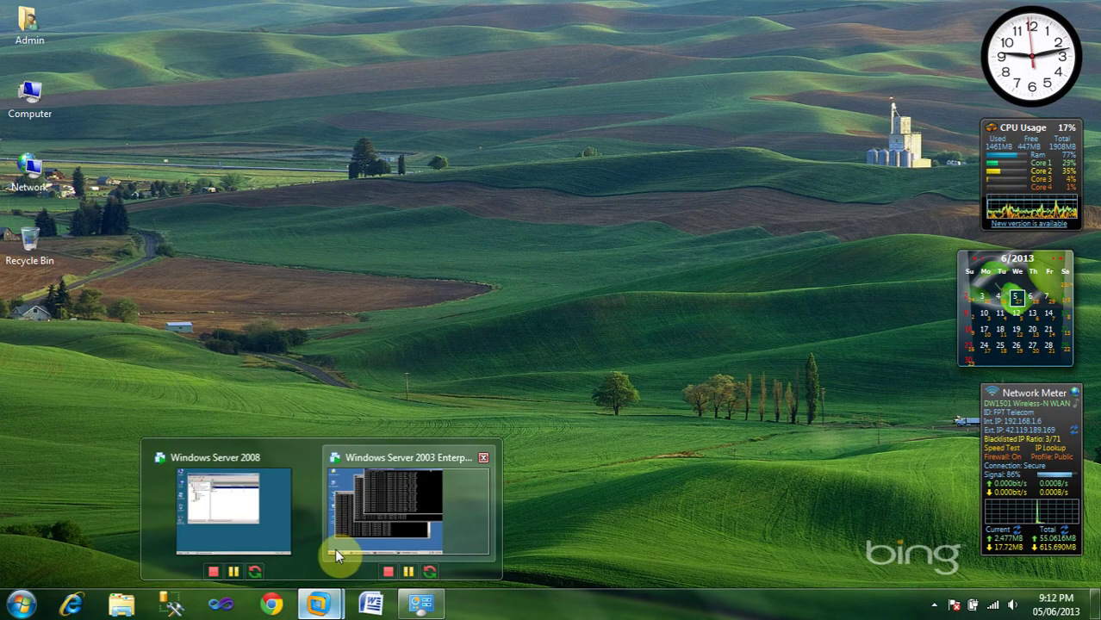
pyautogui.click(21, 604)
pyautogui.click(120, 561)
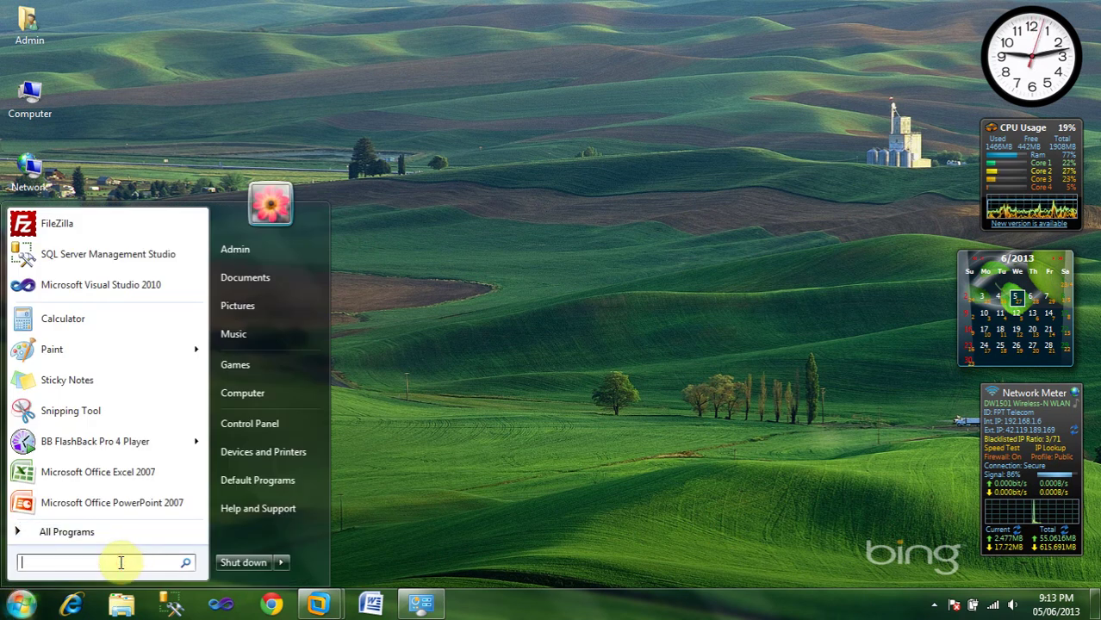
pyautogui.write('ping ')
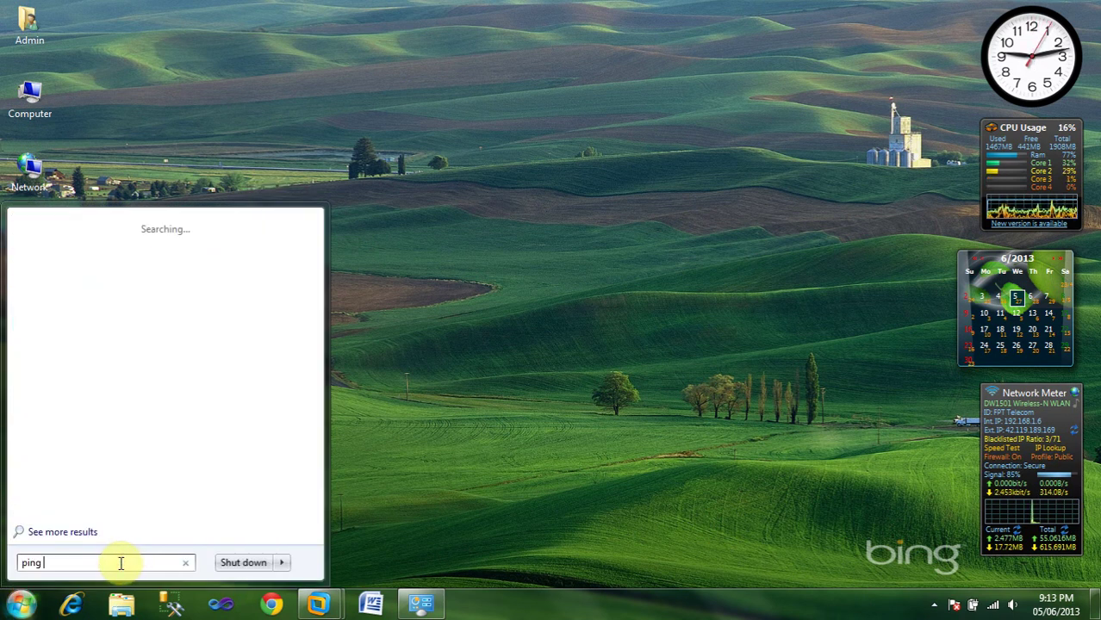
pyautogui.write('172')
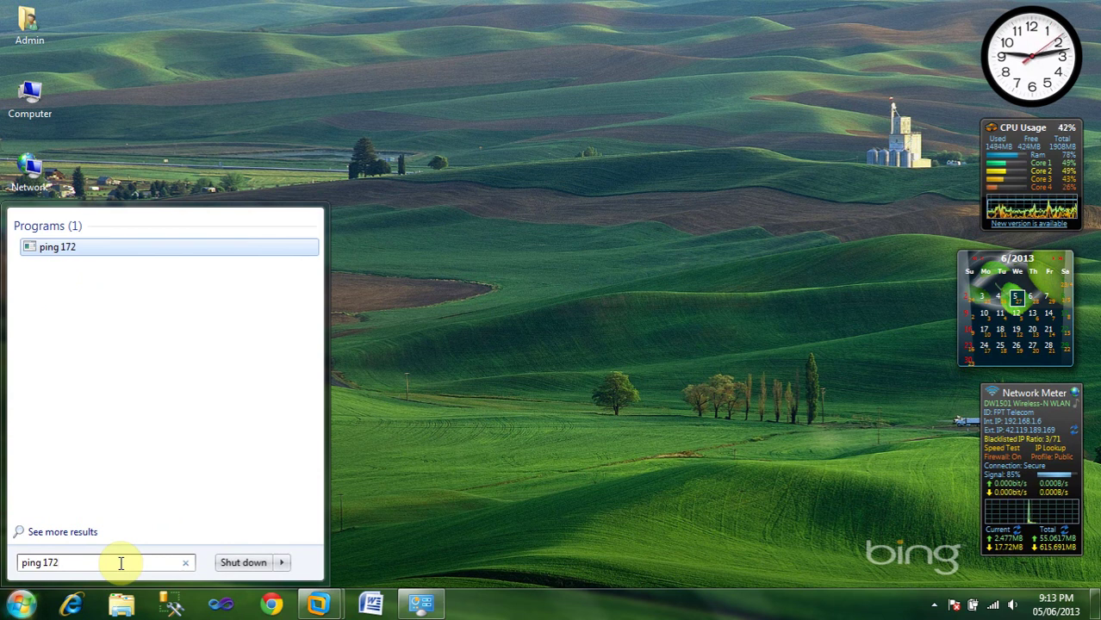
pyautogui.write('.')
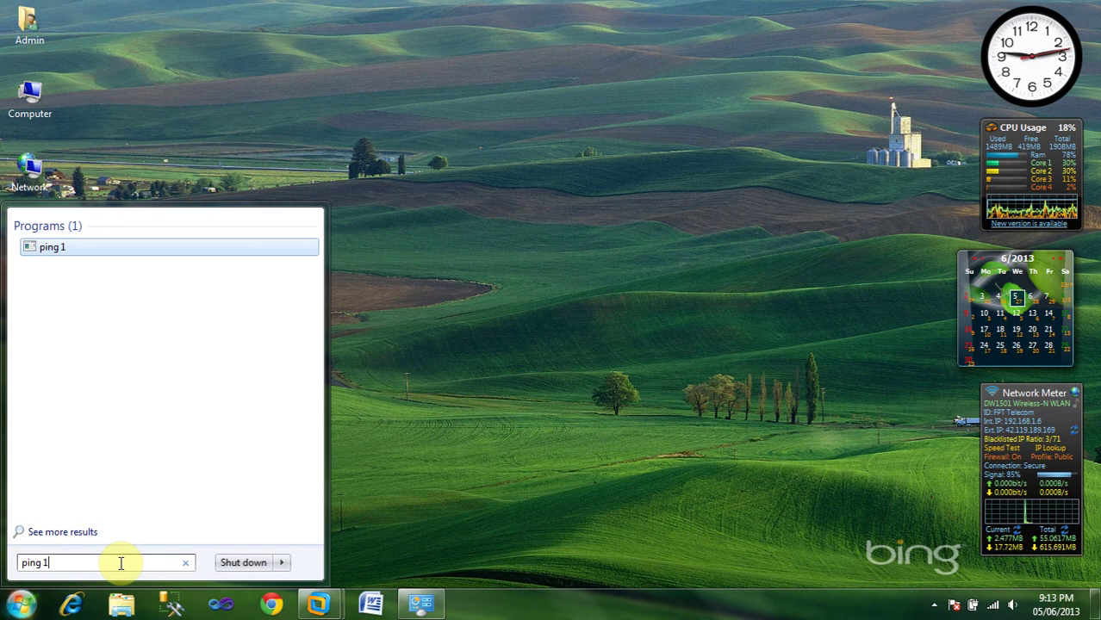
pyautogui.write('.')
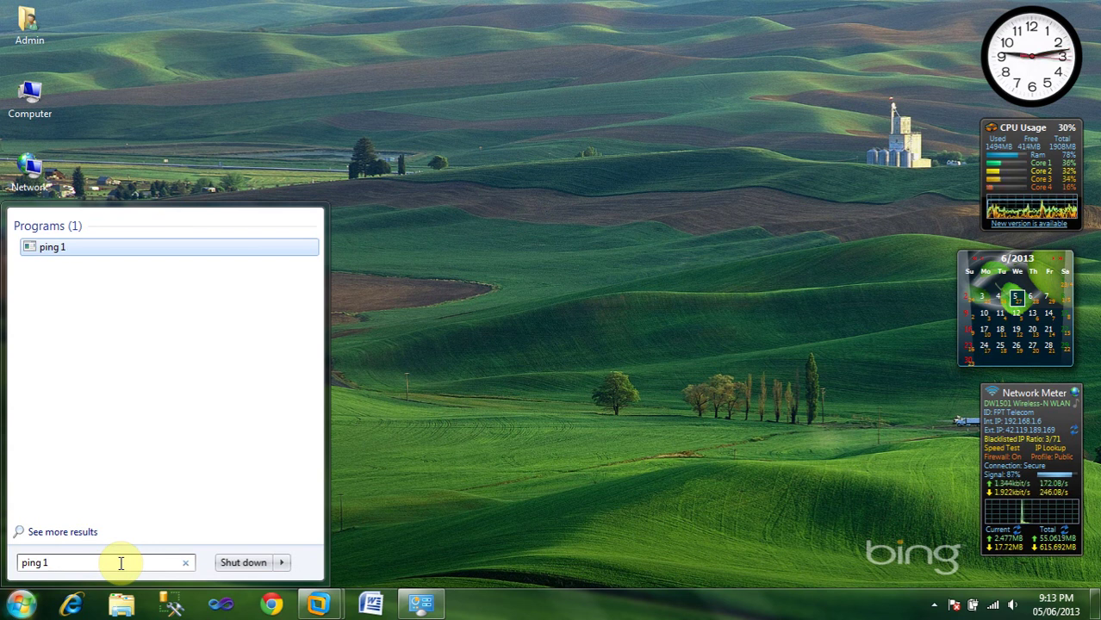
pyautogui.write('.1')
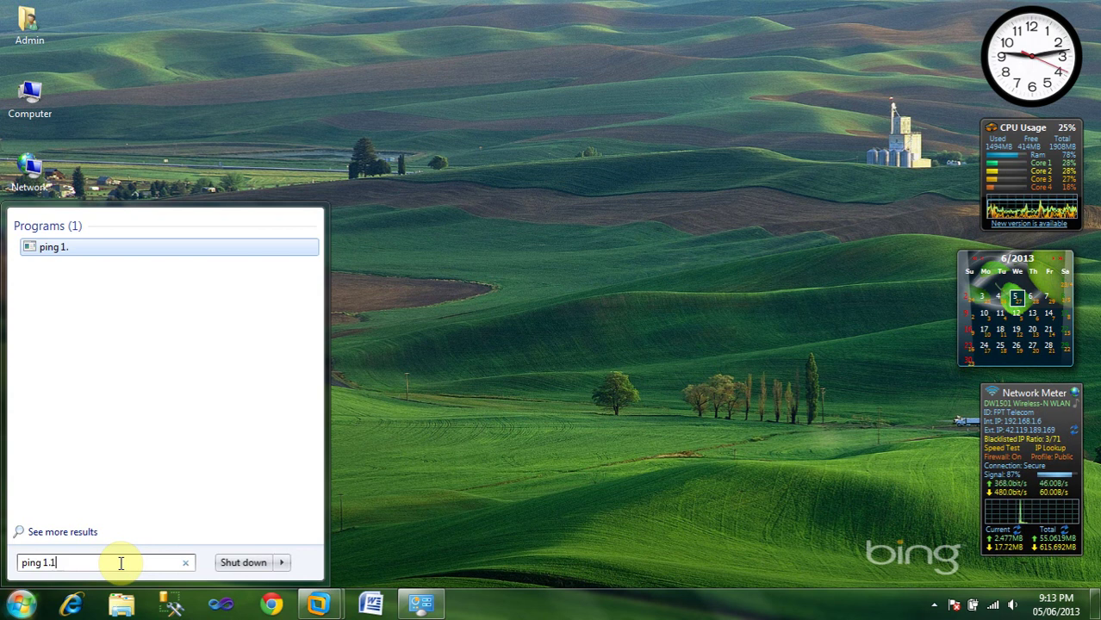
pyautogui.write('.')
pyautogui.write('1.1 -t')
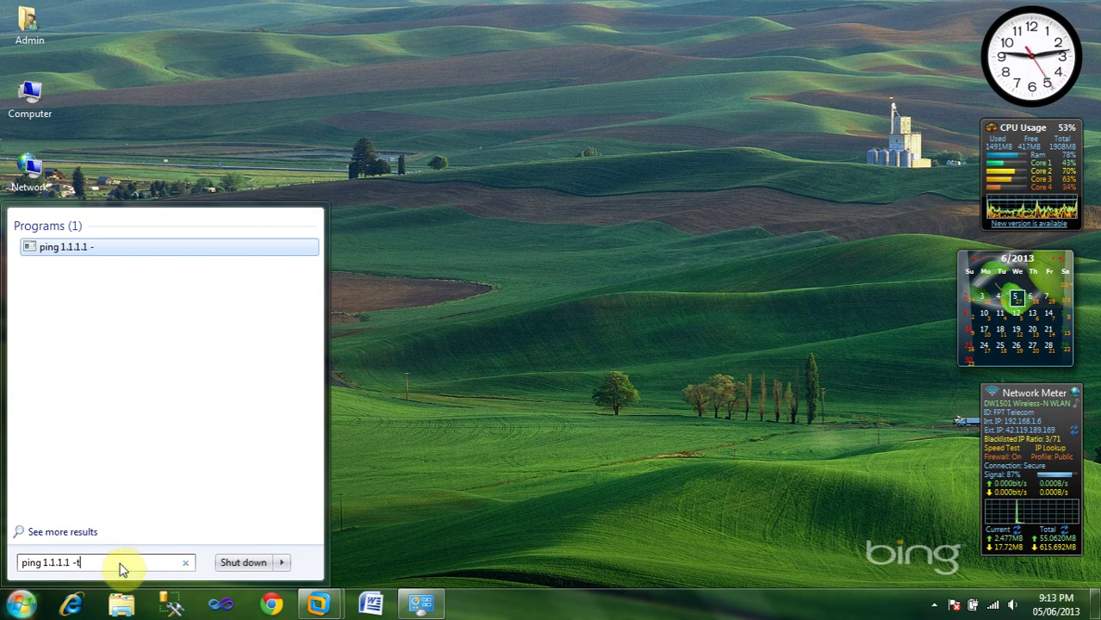
pyautogui.press('Return')
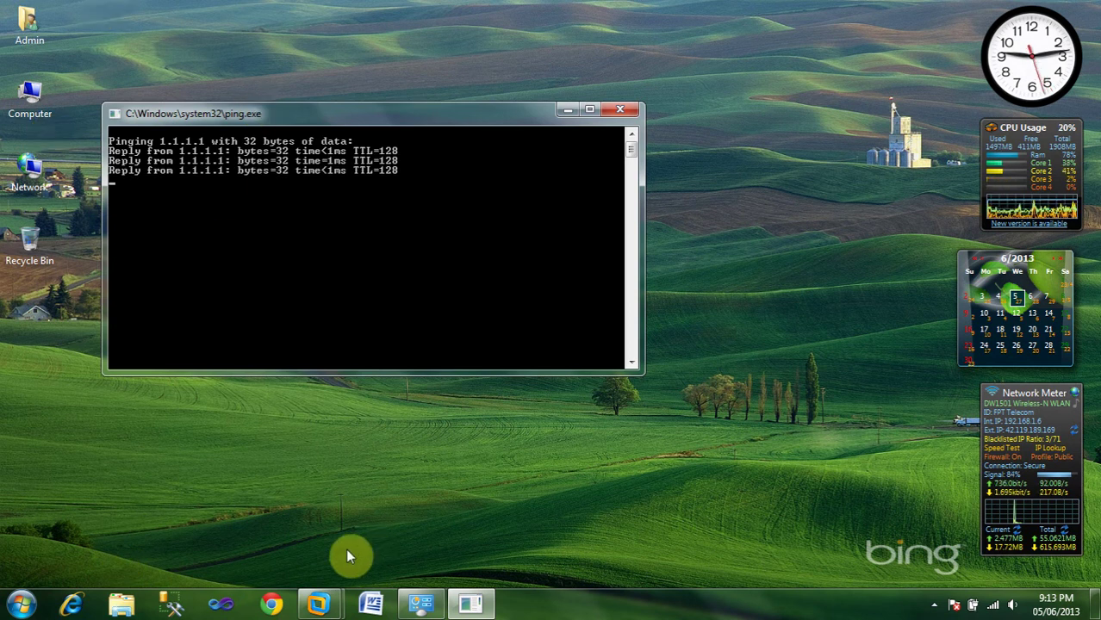
pyautogui.moveTo(321, 608)
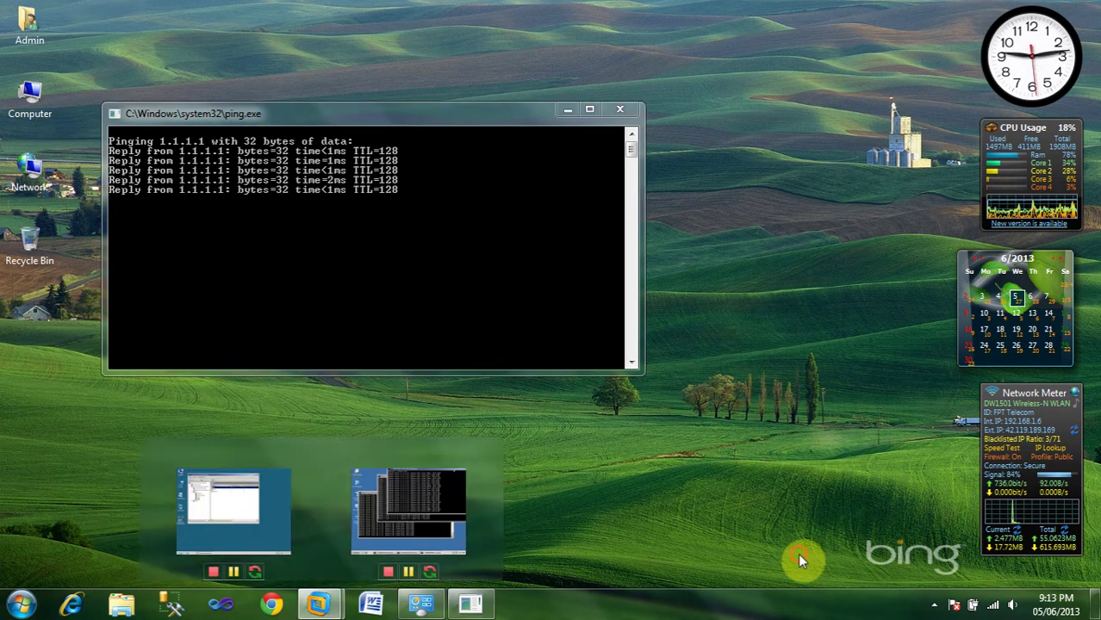
pyautogui.rightClick(935, 610)
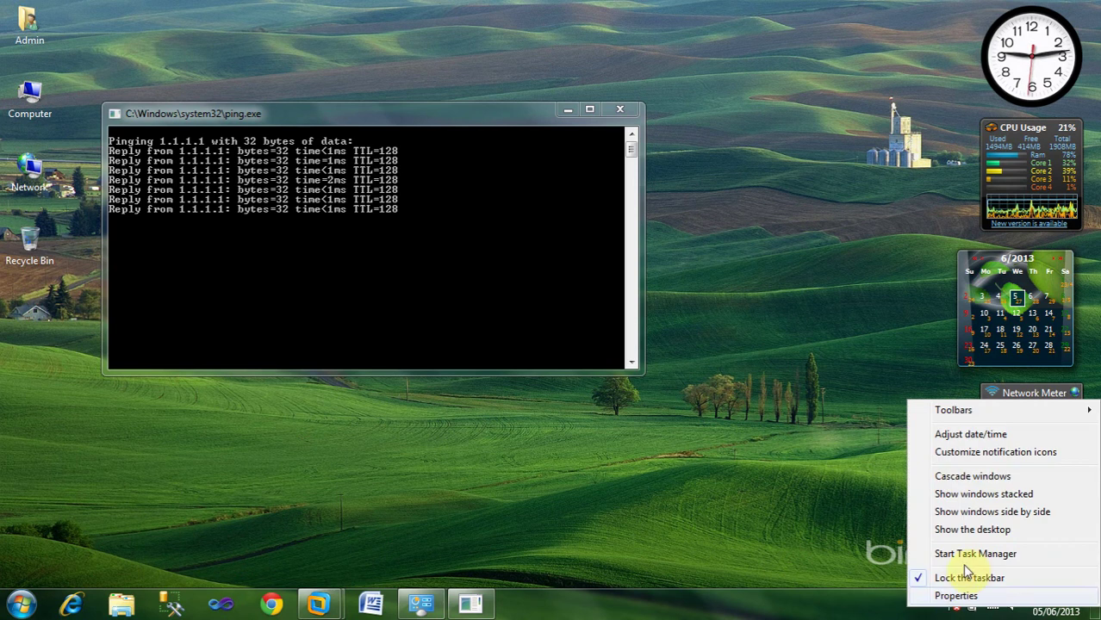
pyautogui.click(881, 451)
pyautogui.click(932, 610)
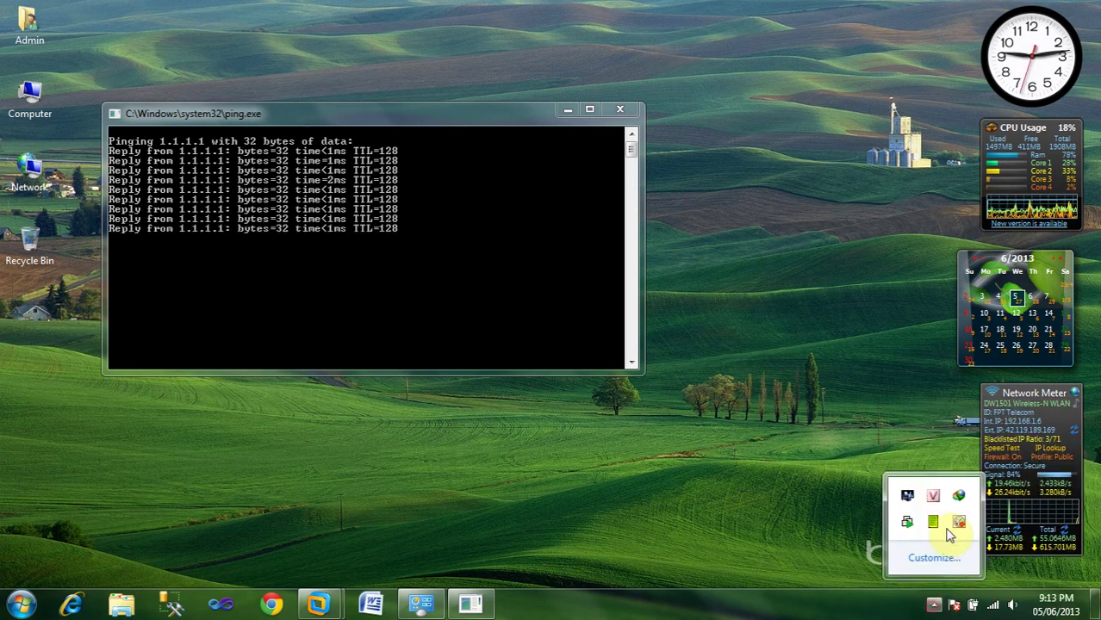